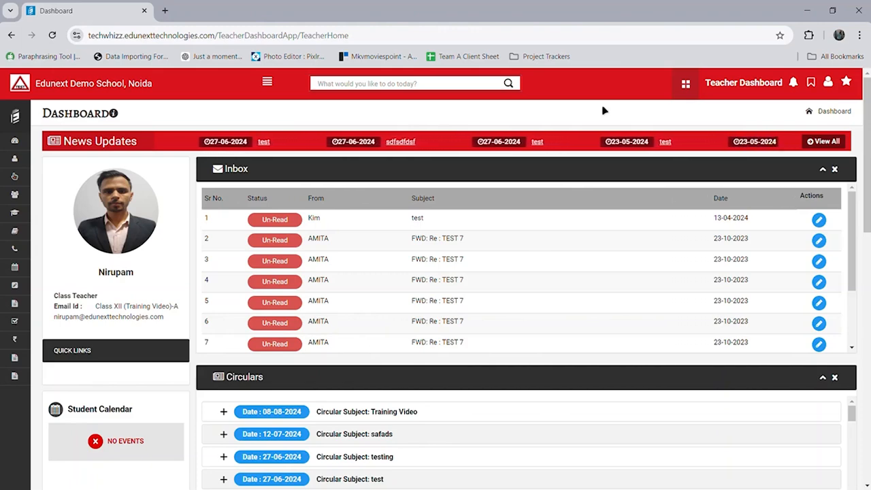
Step: Search for 'mark att', then clear the search box and dismiss the suggestions
left_click(494, 91)
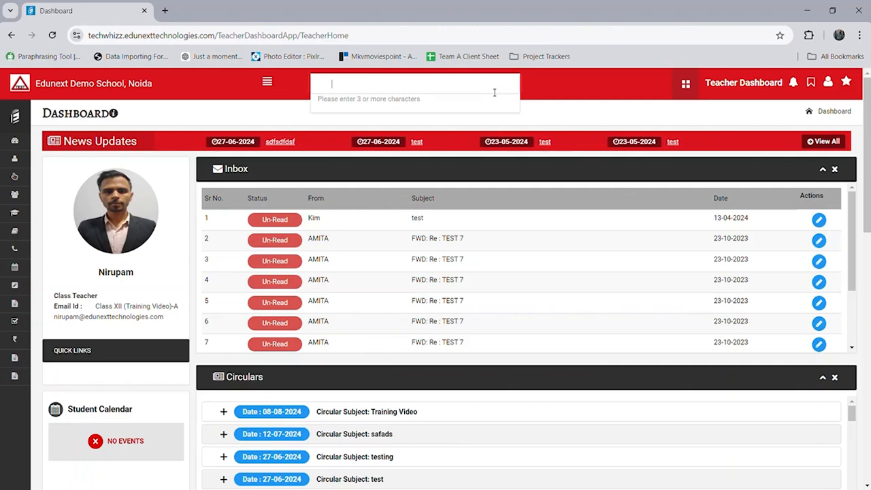
type("mark")
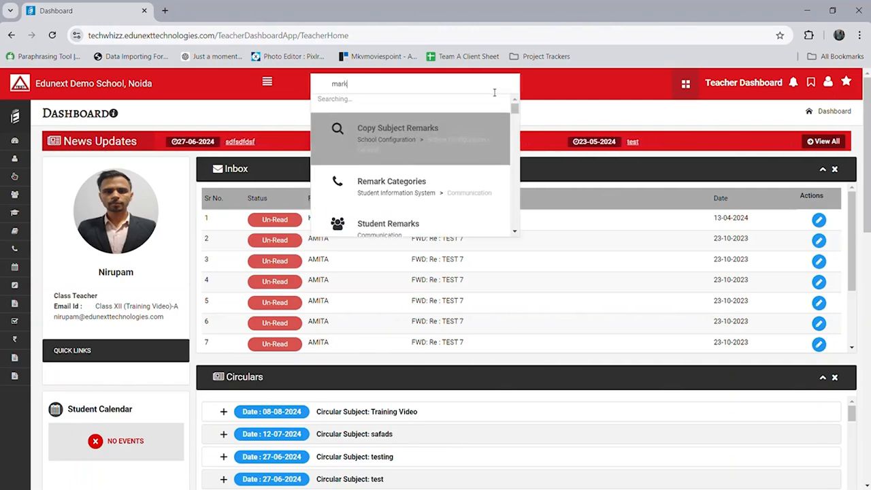
type(" att")
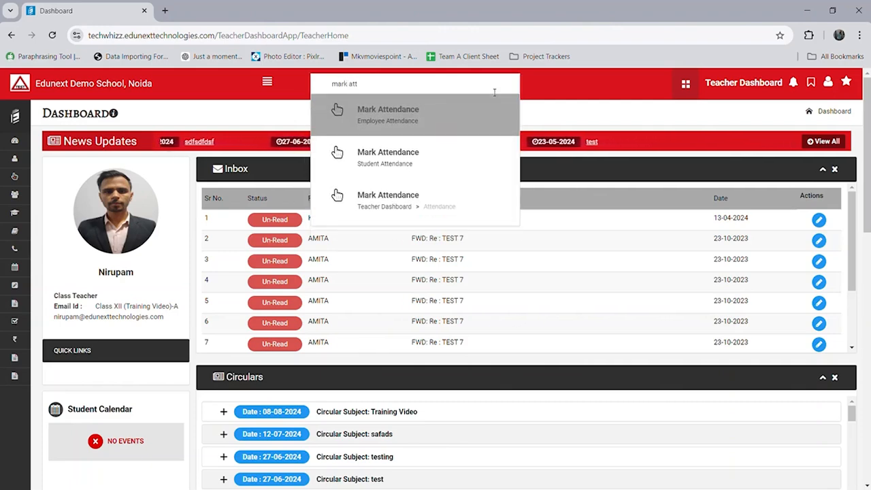
key("Down")
key("Down")
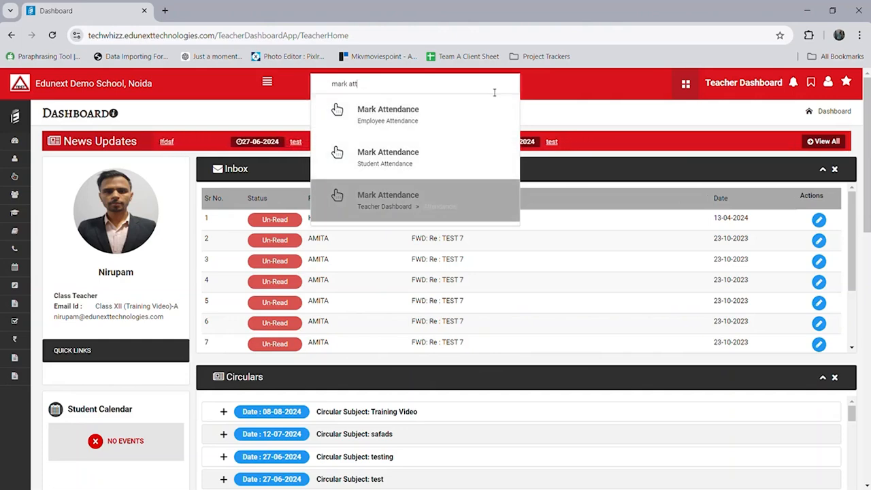
key("BackSpace")
key("BackSpace")
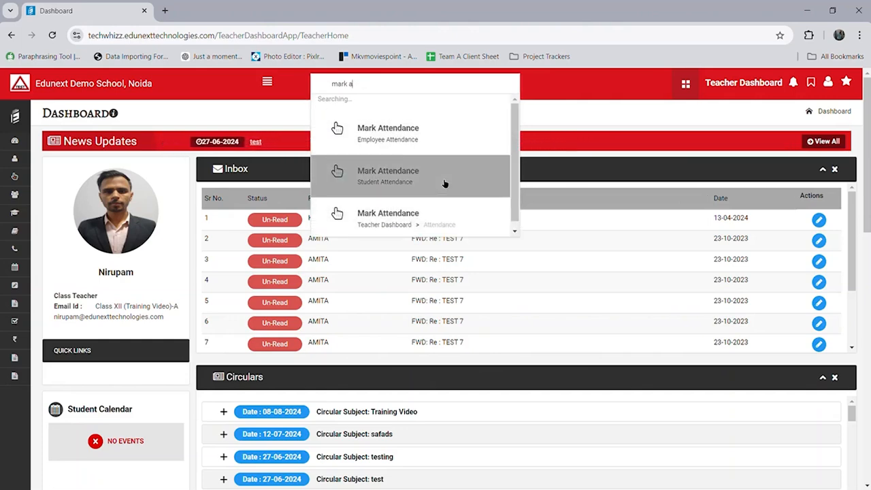
key("BackSpace")
key("BackSpace")
key("BackSpace")
key("BackSpace")
key("BackSpace")
key("BackSpace")
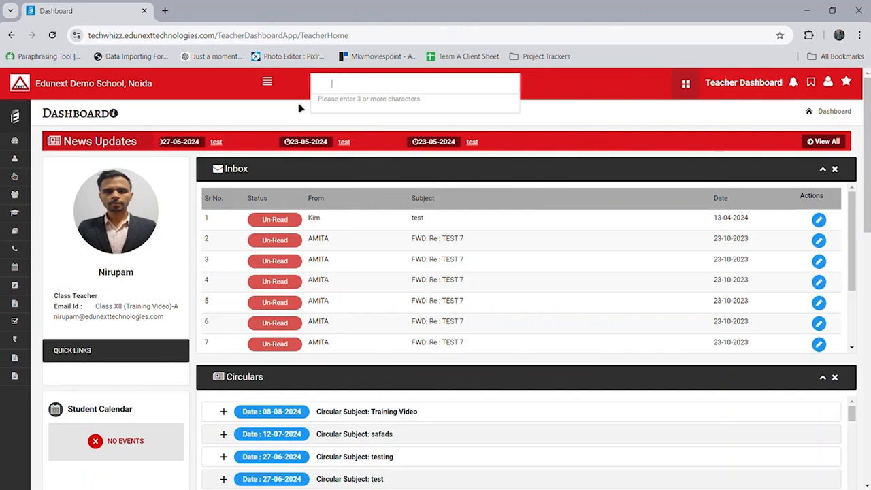
left_click(270, 115)
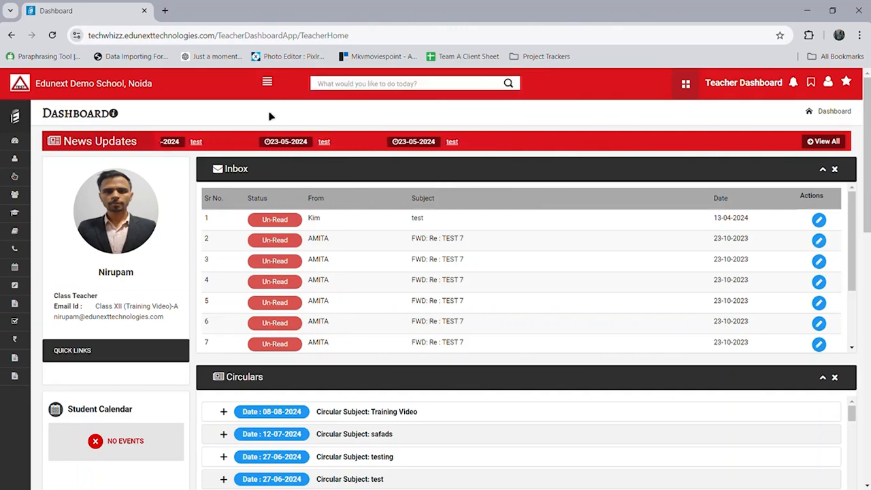
Step: Expand and collapse the navigation menu and look at the user account options
left_click(23, 120)
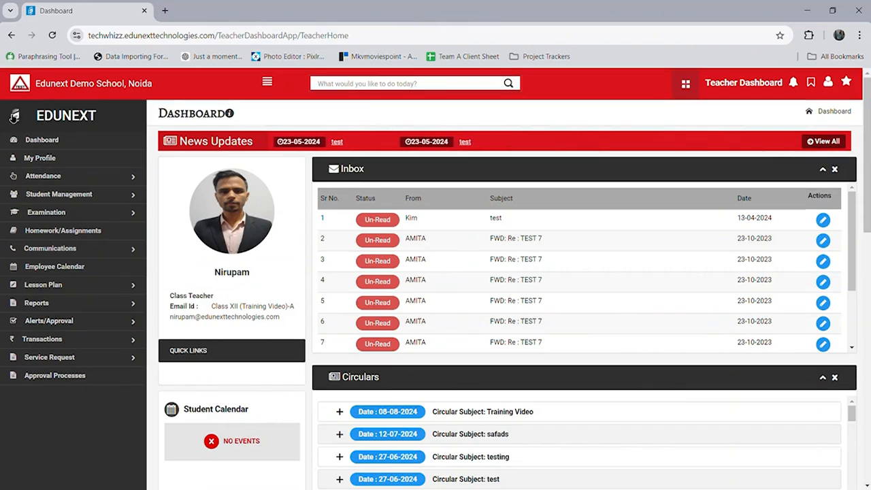
left_click(16, 118)
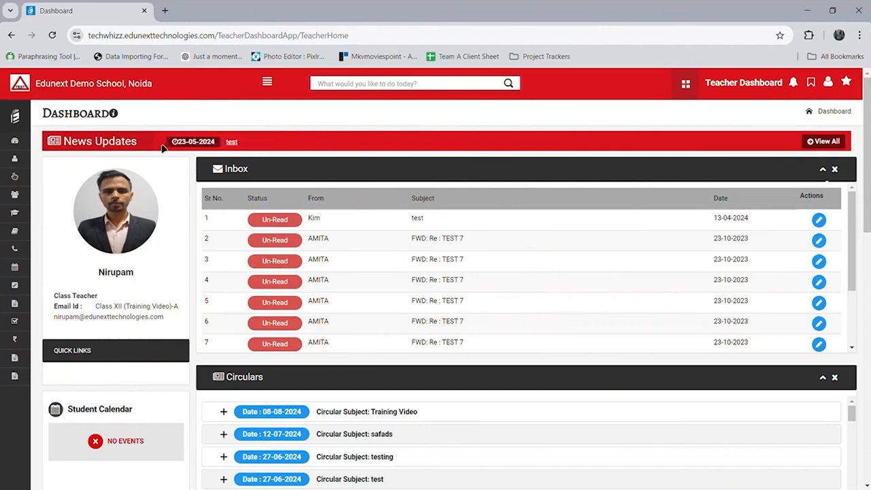
left_click(831, 86)
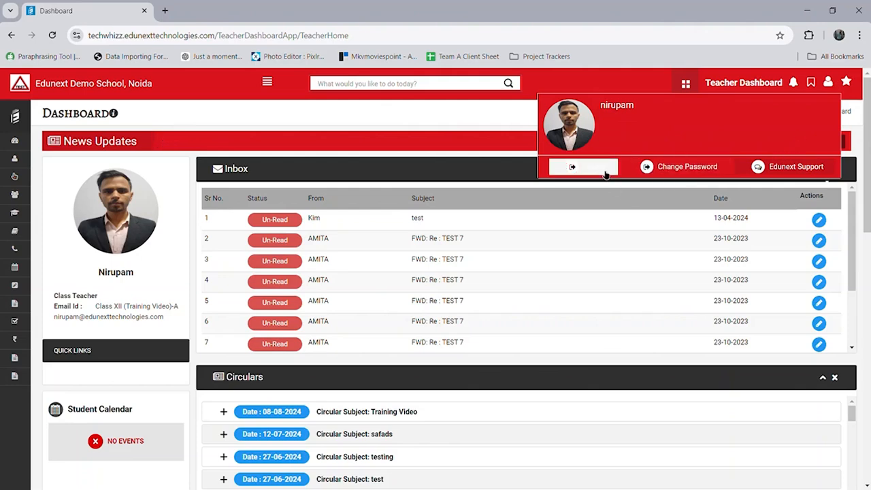
left_click(481, 126)
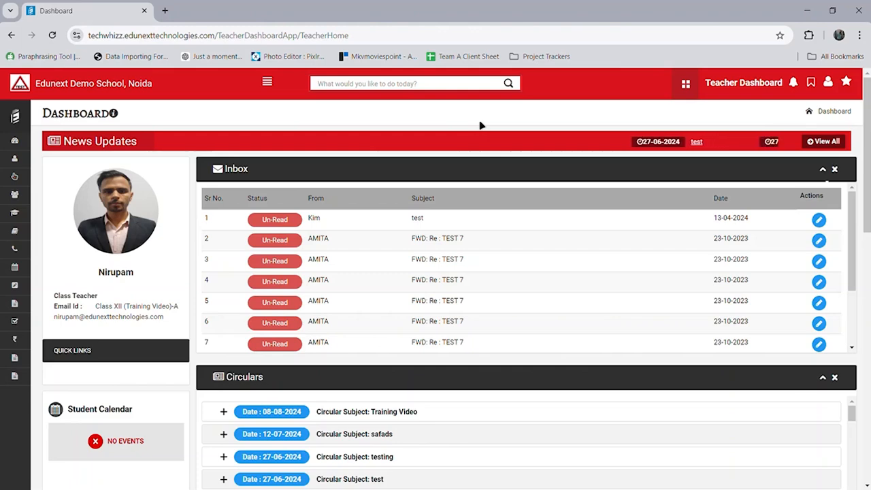
left_click(17, 119)
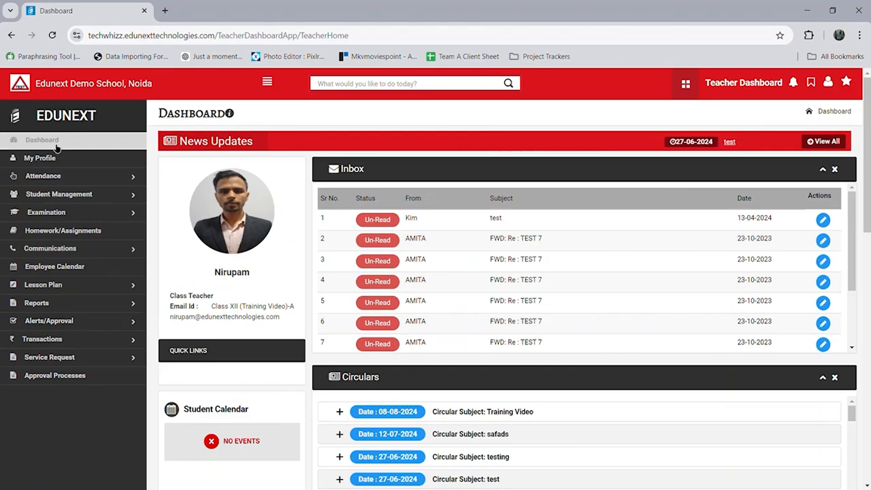
left_click(15, 117)
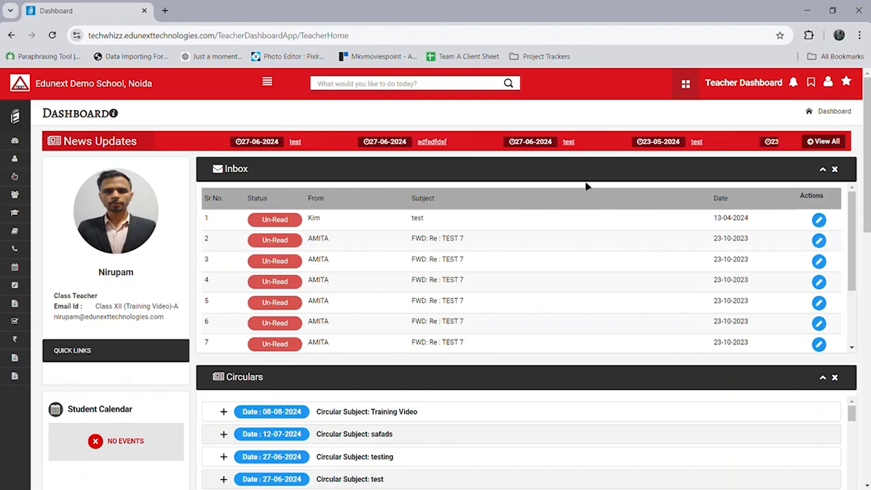
Step: Expand the Training Video circular in the Inbox and view its Test_Image.png attachment
scroll(582, 188, "down", 1)
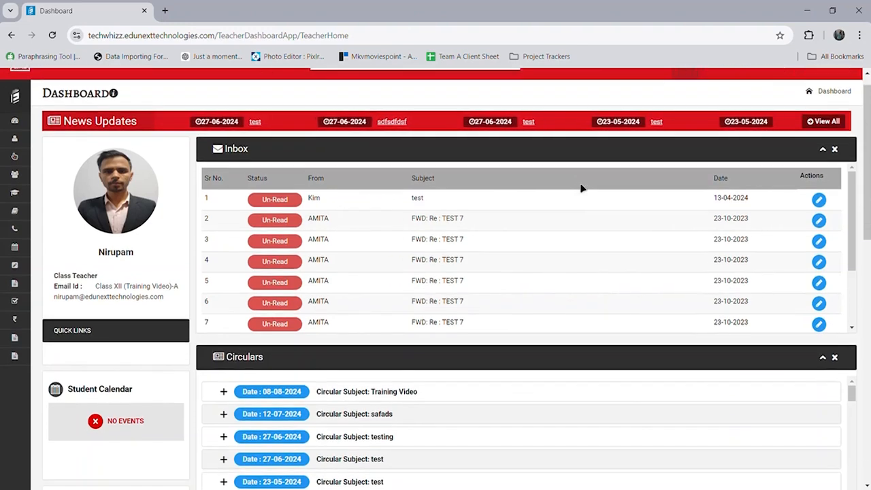
scroll(581, 189, "down", 3)
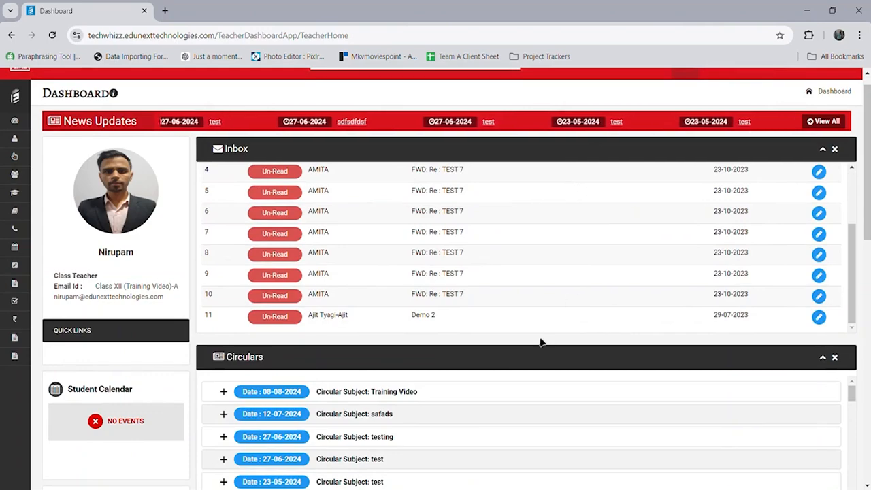
scroll(535, 347, "down", 5)
scroll(535, 348, "up", 2)
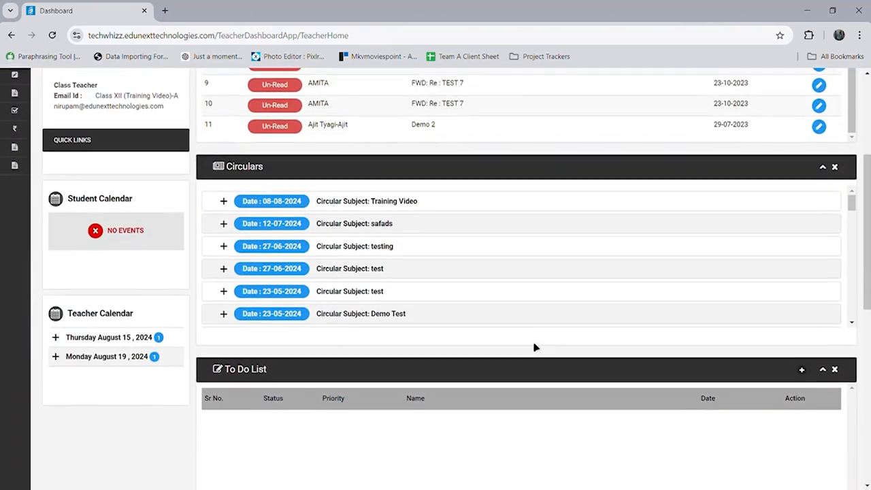
left_click(224, 211)
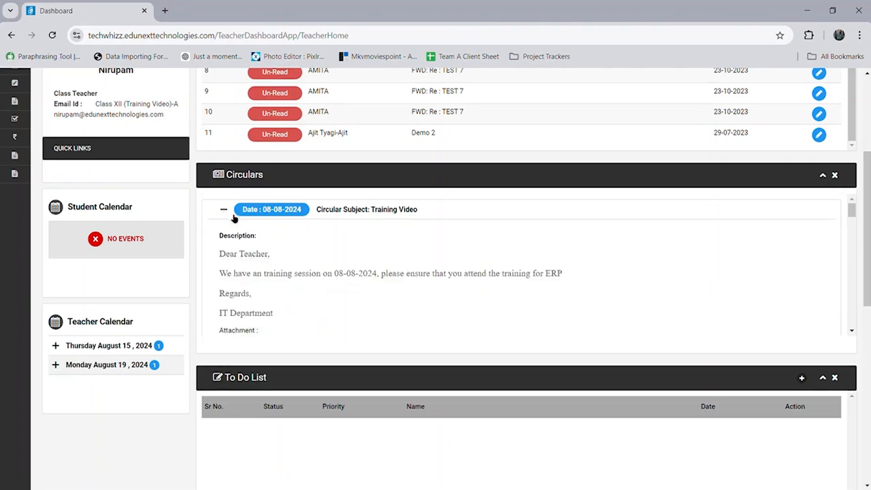
scroll(267, 276, "down", 1)
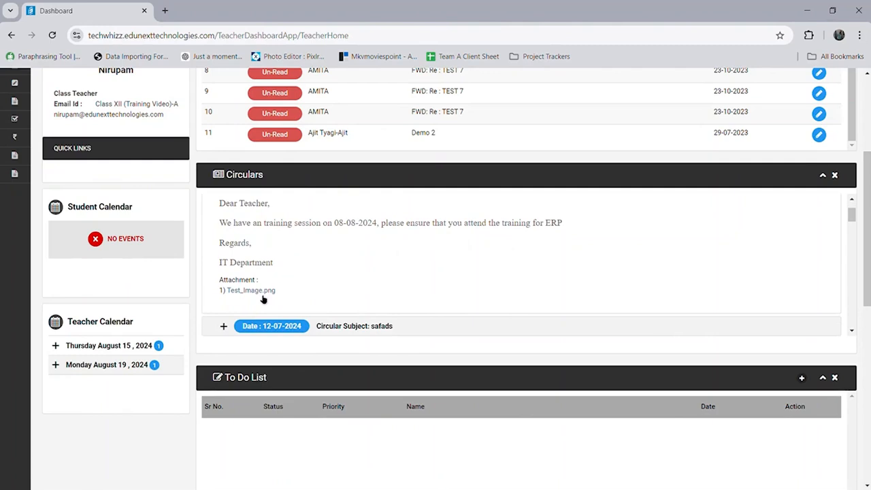
left_click(263, 297)
Step: Check the dashboard's To Do List, upcoming birthdays and overdue tasks panels
scroll(172, 324, "down", 1)
scroll(172, 324, "down", 3)
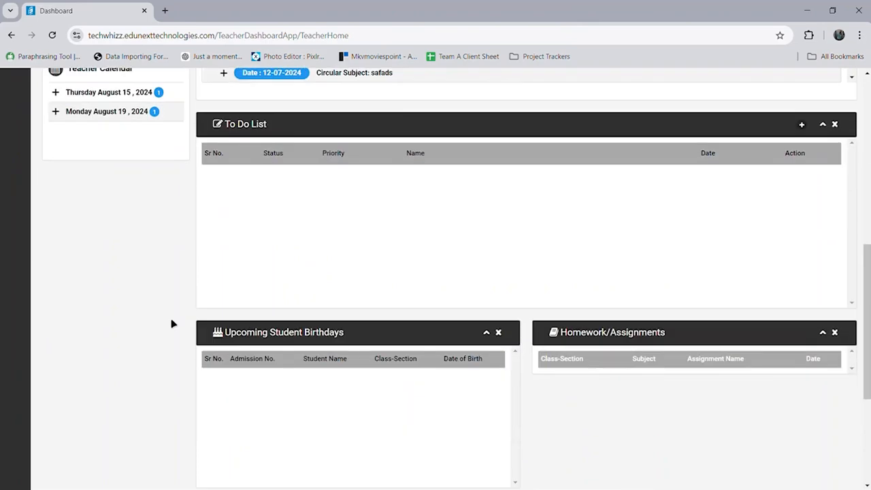
scroll(172, 324, "down", 4)
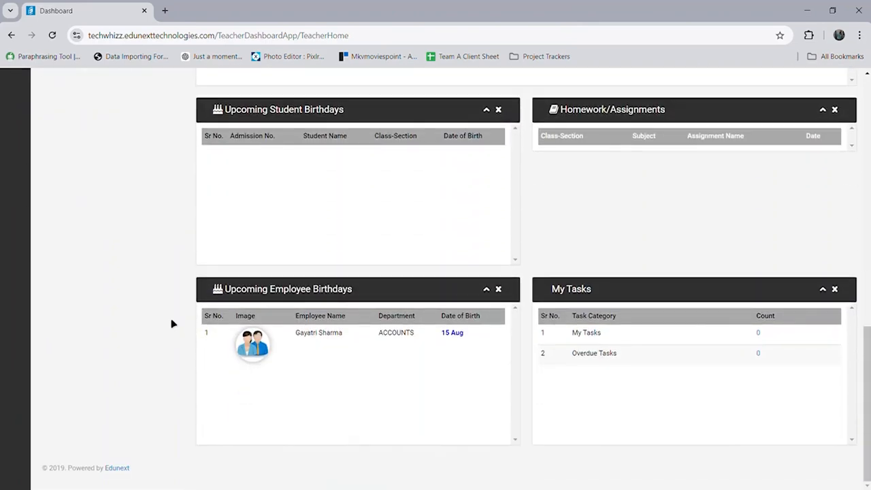
scroll(172, 324, "up", 8)
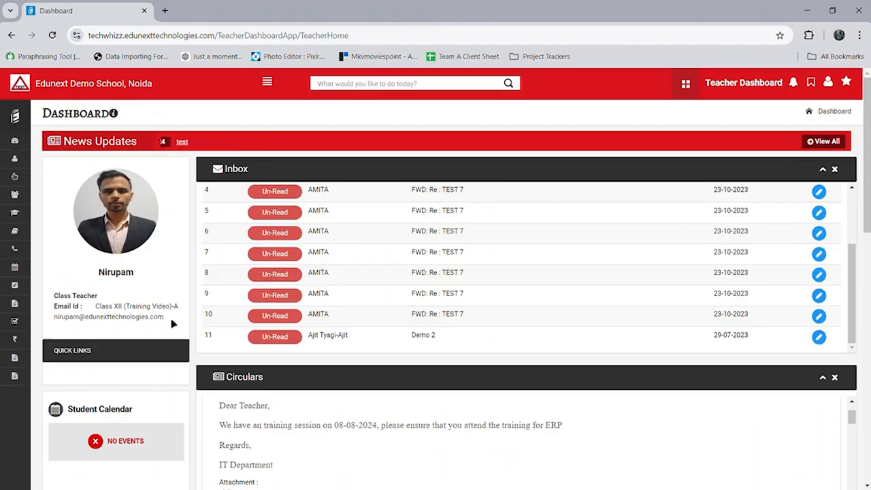
left_click(21, 119)
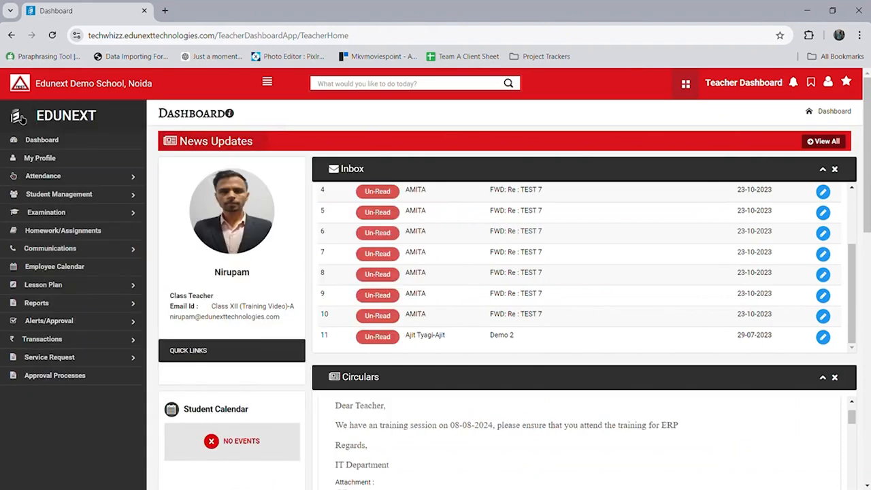
Step: Open My Profile and review the Employee Form with the ADMIN department and Administration Head designation
mouse_move(80, 179)
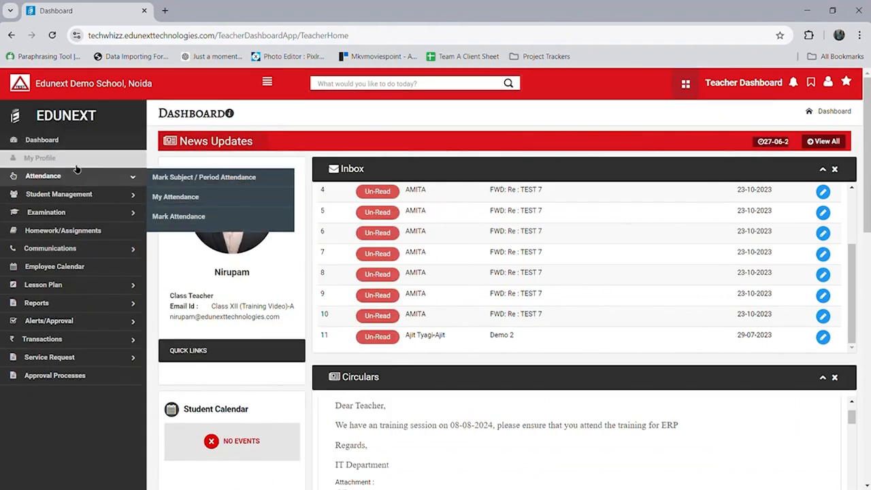
left_click(76, 166)
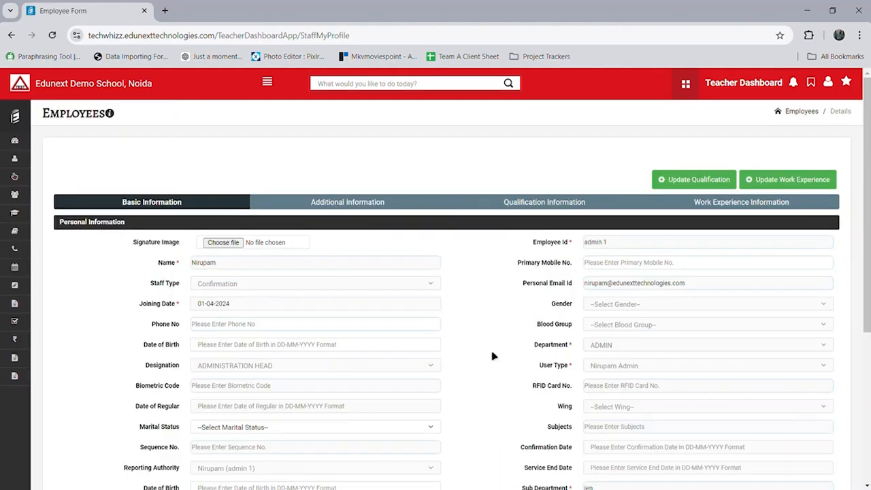
scroll(512, 367, "down", 3)
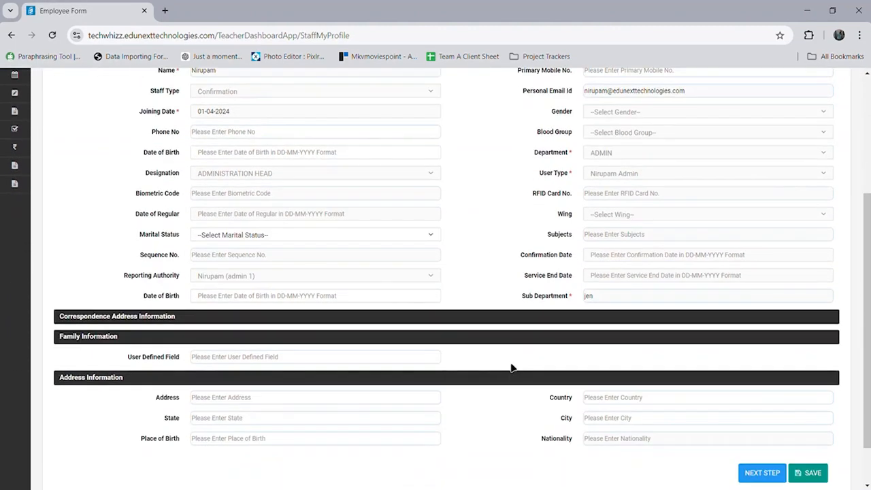
scroll(512, 368, "up", 3)
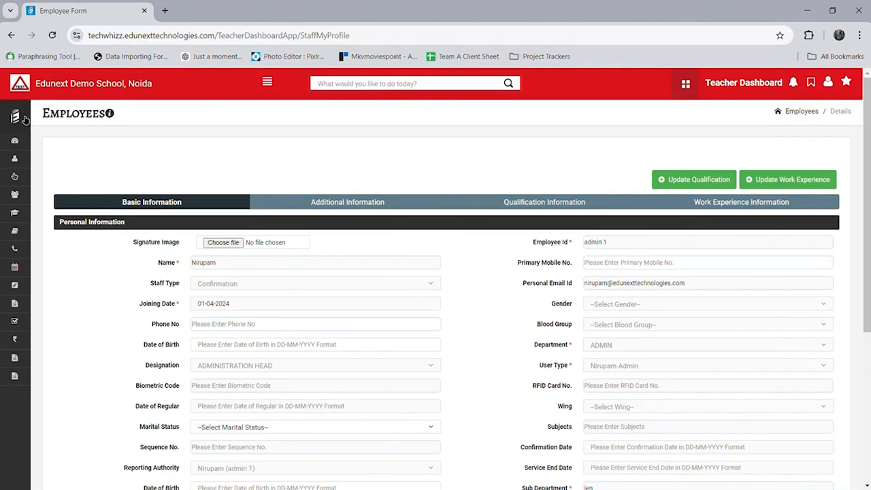
mouse_move(25, 119)
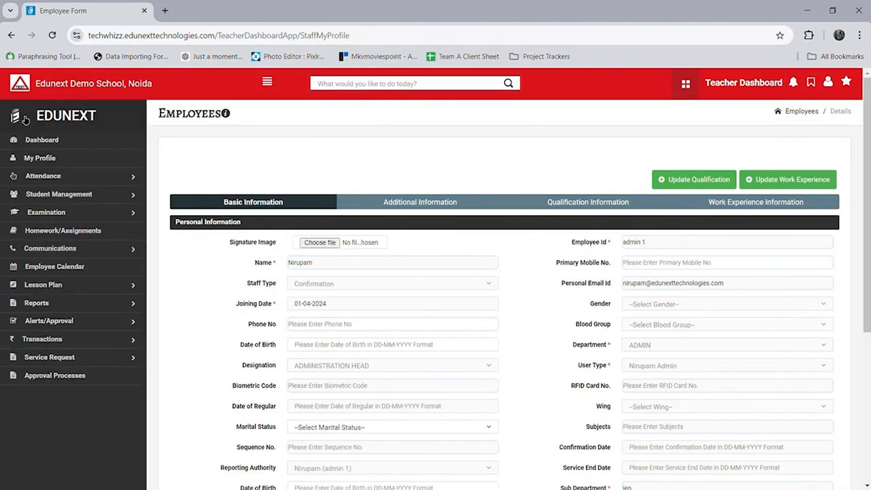
Step: View My Attendance for 2024-25, then go to the Mark Attendance page
left_click(76, 179)
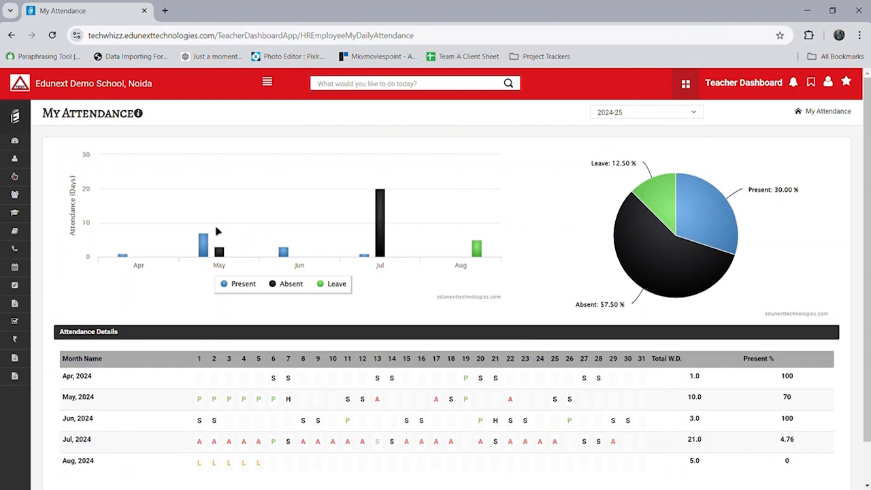
left_click(23, 123)
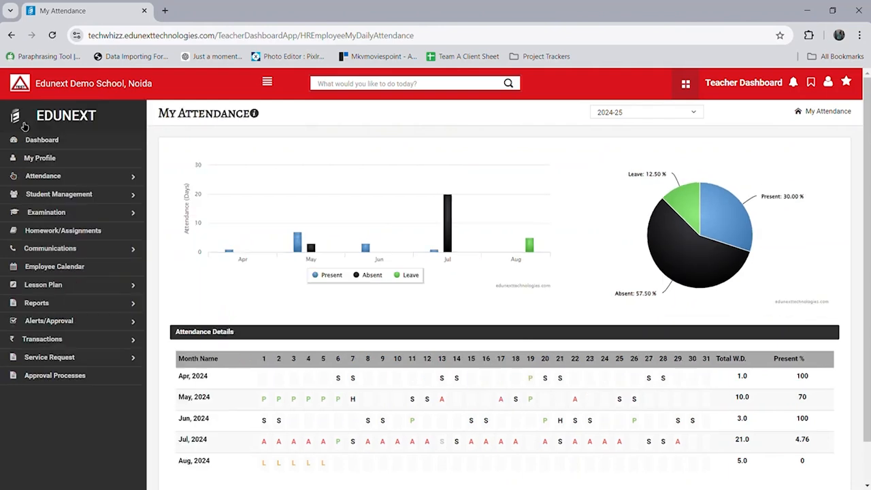
left_click(92, 182)
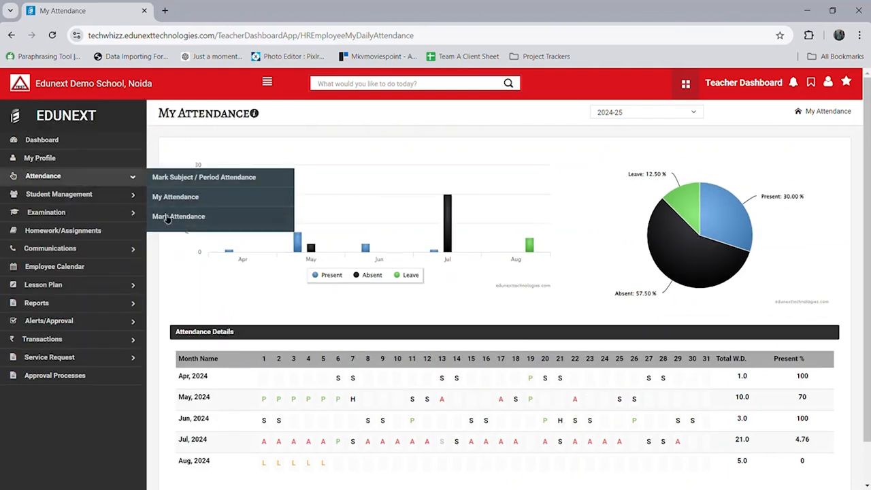
left_click(166, 219)
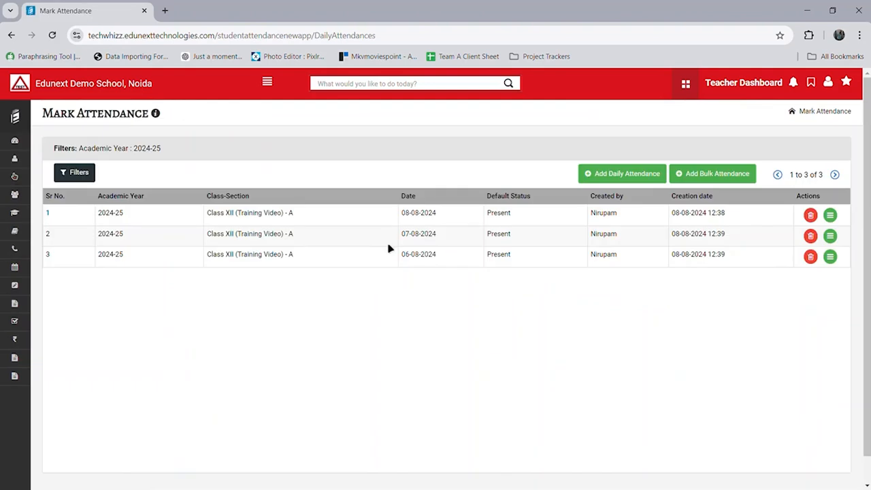
Step: Add a daily attendance for Class XII (Training Video)-A on 08-08-2024, default Present, and proceed
left_click(627, 178)
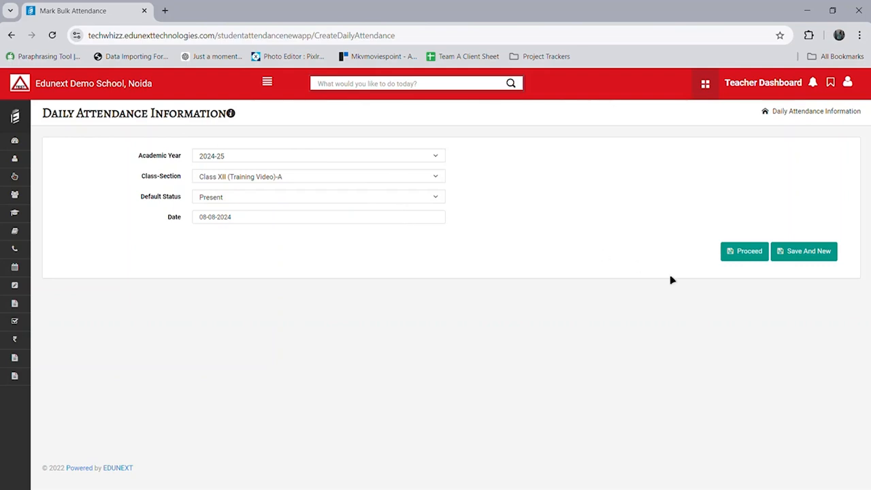
left_click(744, 252)
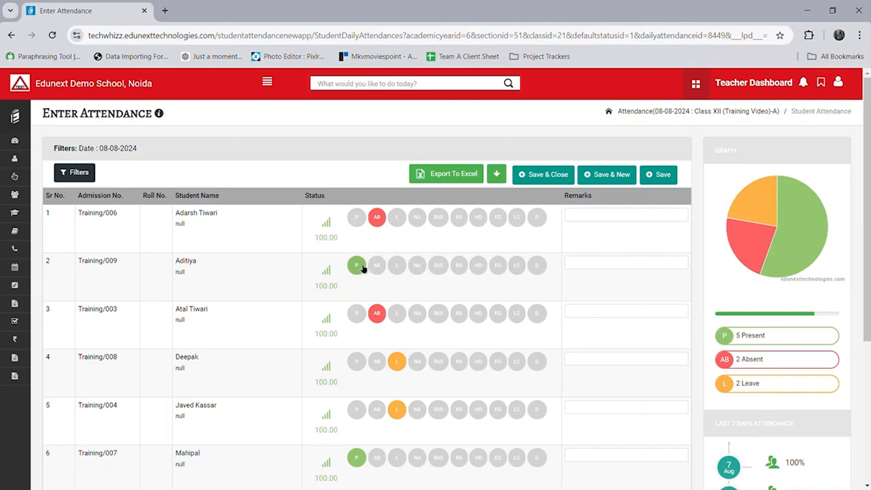
Step: Mark student 1 Present and student 2 Absent, then save the 08-08-2024 attendance
scroll(386, 287, "down", 4)
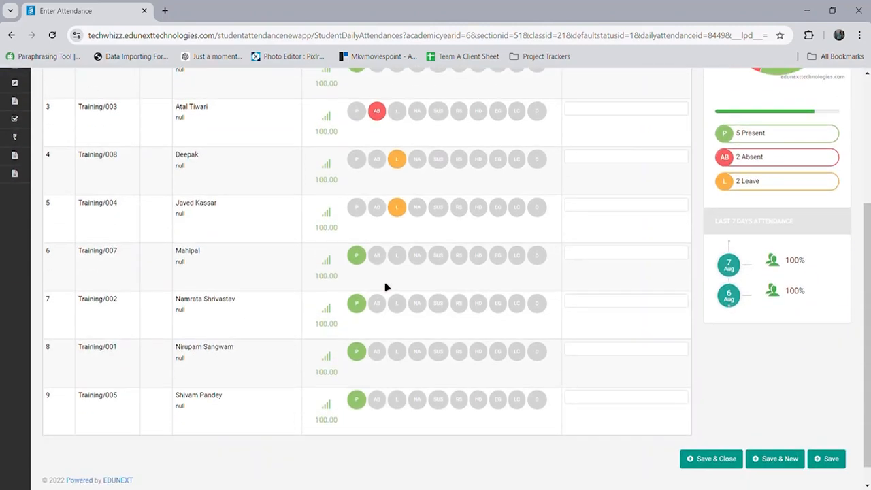
scroll(386, 288, "up", 4)
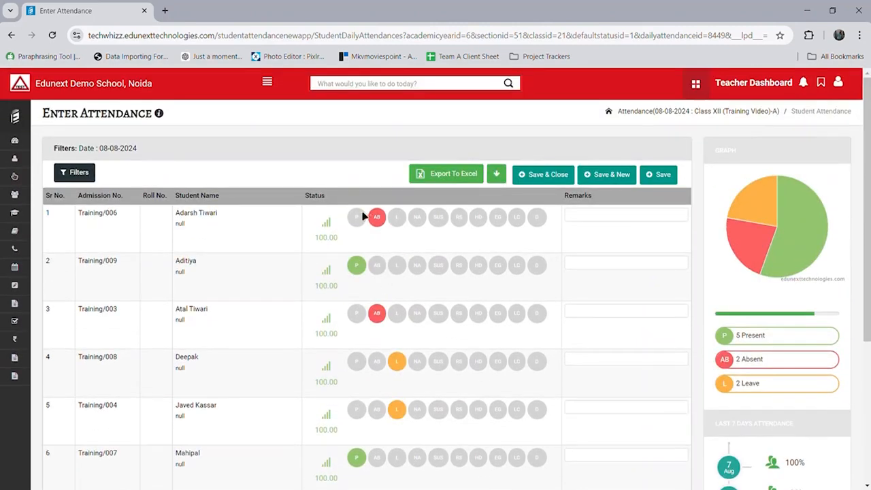
left_click(357, 217)
left_click(380, 269)
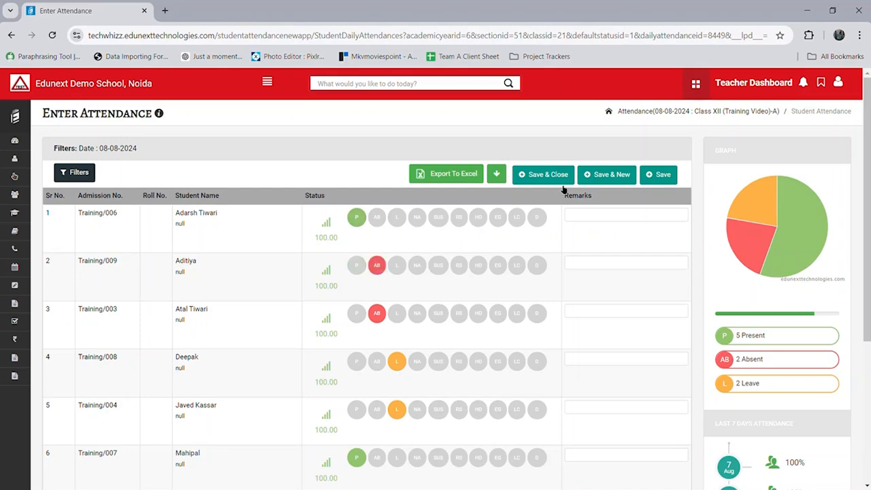
left_click(566, 174)
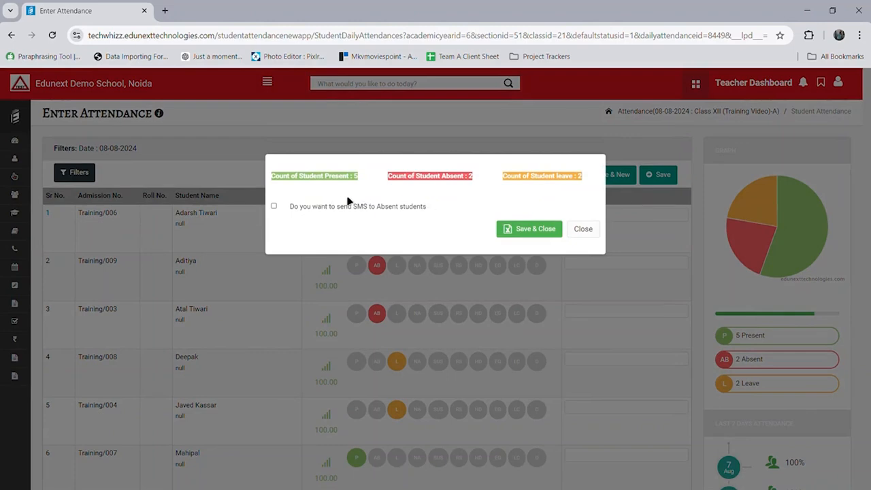
left_click(523, 230)
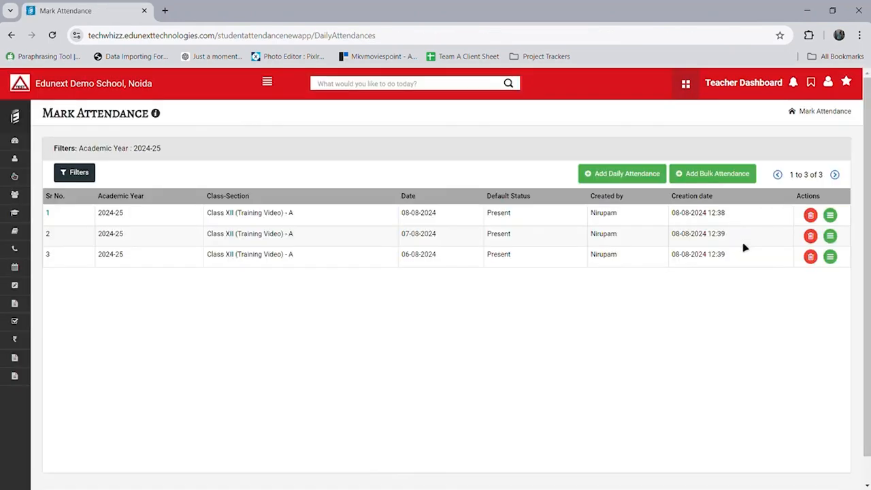
Step: Reopen the 08-08-2024 attendance, mark students 2 and 4 Present, and save again
left_click(831, 216)
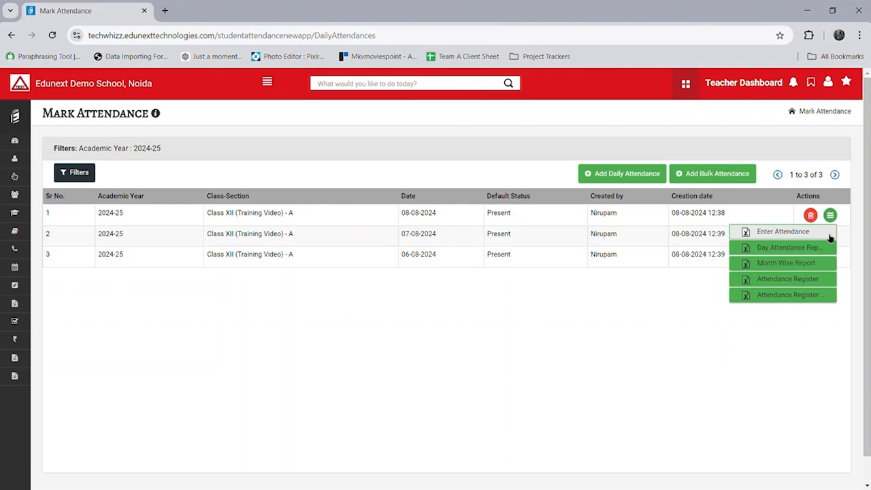
left_click(783, 233)
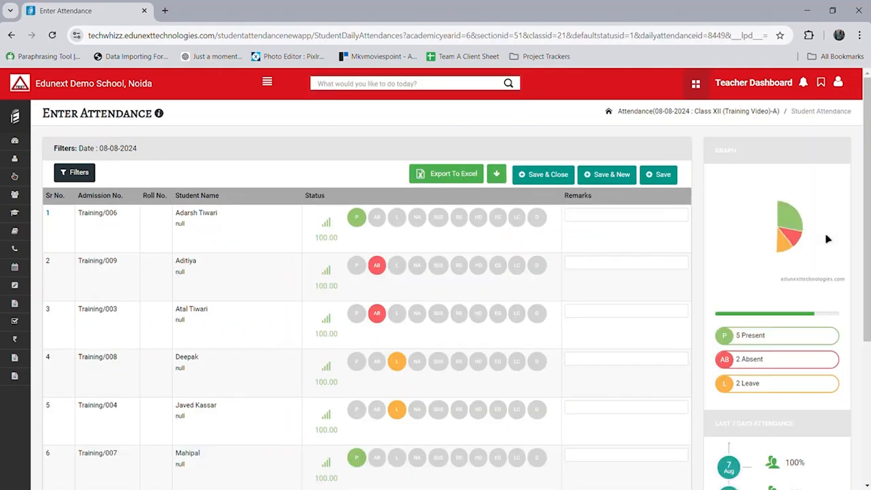
scroll(586, 320, "down", 5)
scroll(586, 319, "up", 5)
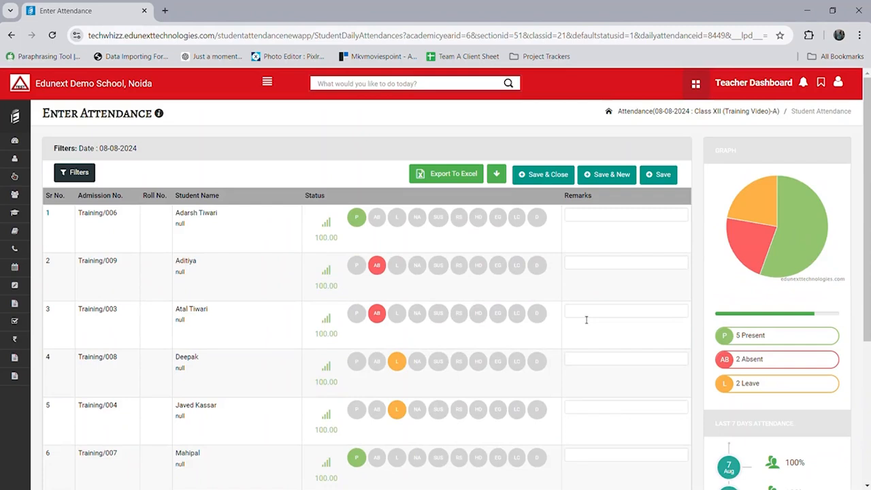
left_click(356, 266)
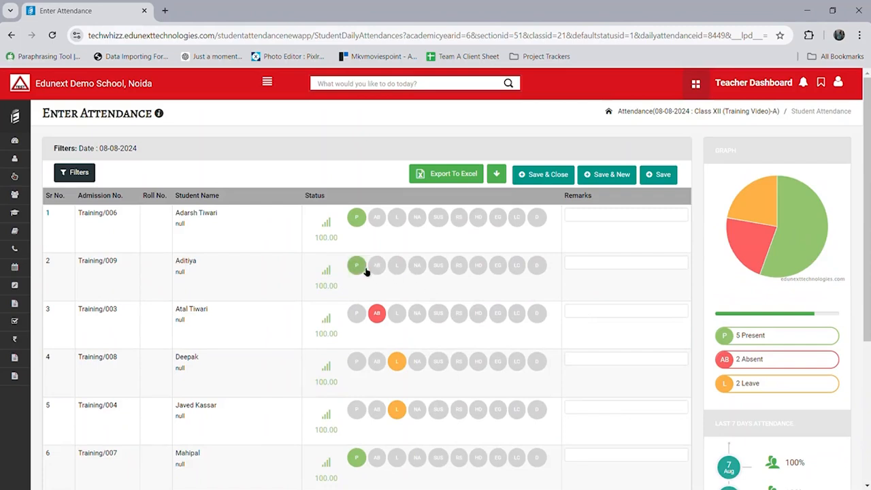
left_click(357, 363)
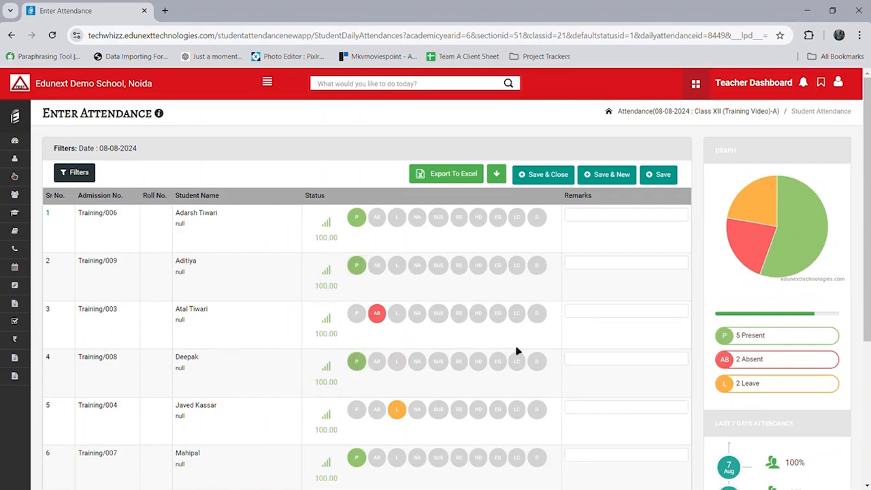
left_click(573, 180)
left_click(536, 230)
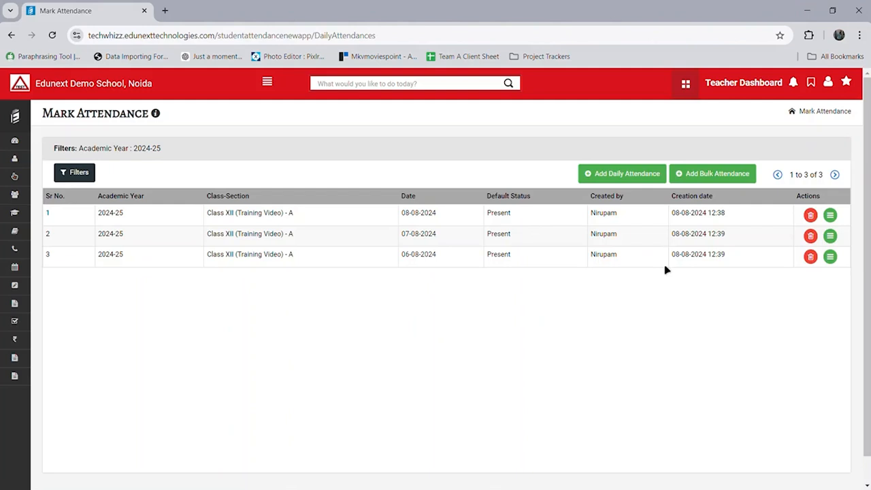
Step: Run the August 2024 Attendance Register report from the 08-08-2024 record's actions menu
left_click(835, 222)
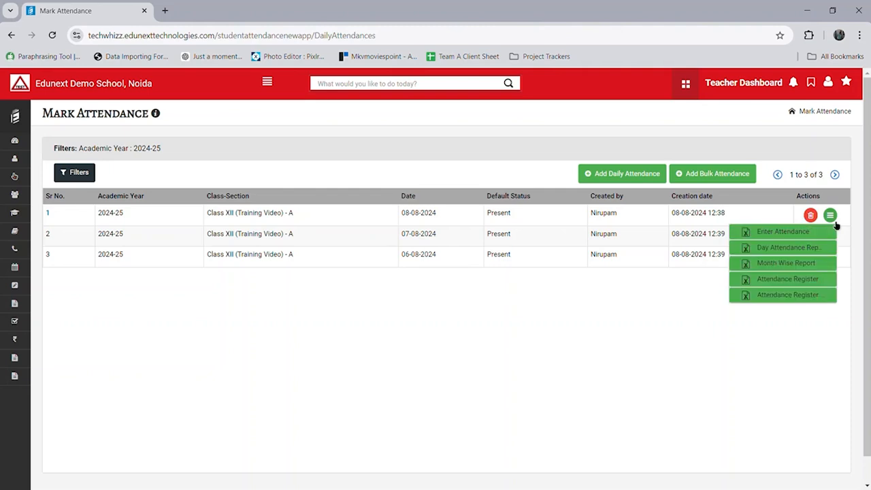
left_click(830, 281)
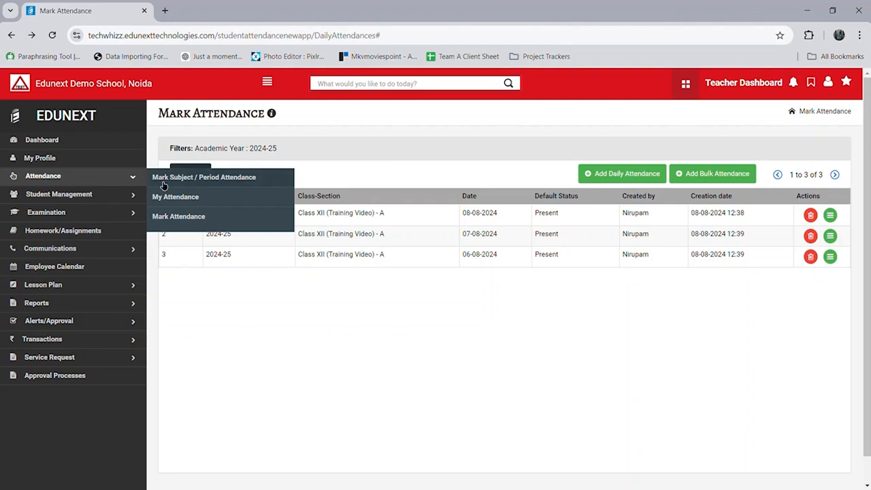
left_click(164, 181)
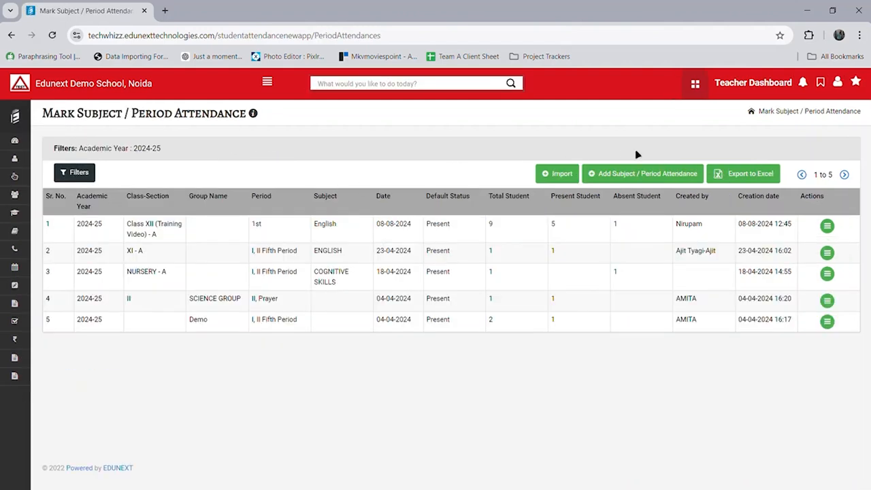
Step: Create and save 1st-period English attendance for Class XII (Training Video)-A on 08-08-2024
left_click(657, 177)
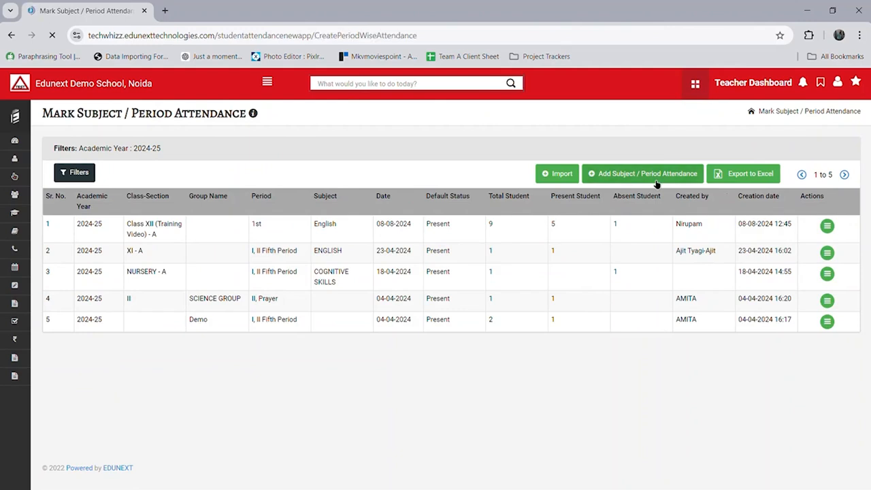
left_click(371, 196)
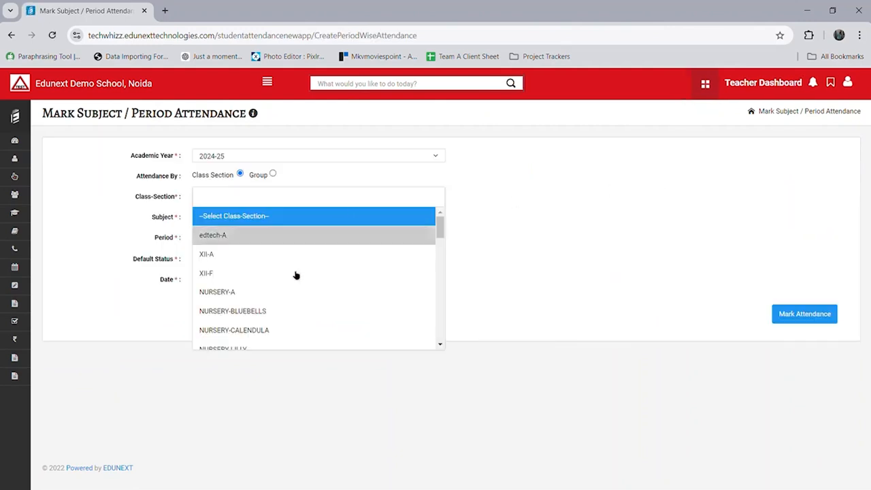
scroll(293, 283, "down", 10)
left_click(275, 340)
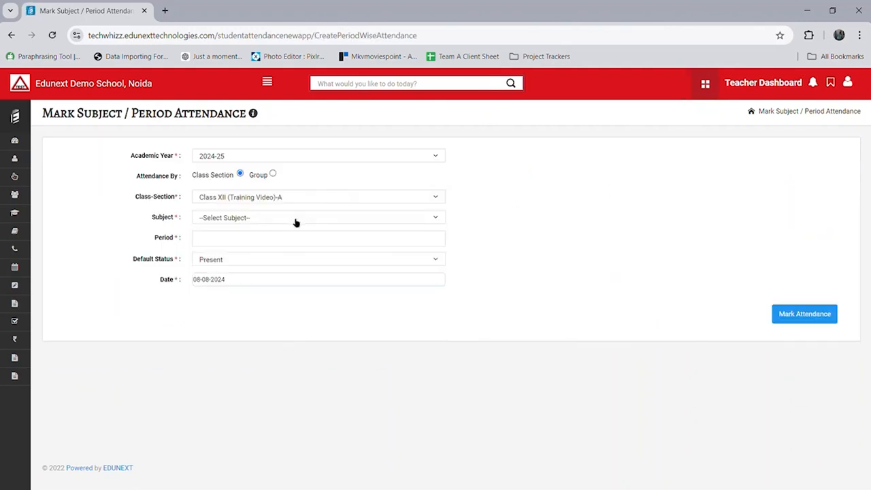
left_click(295, 219)
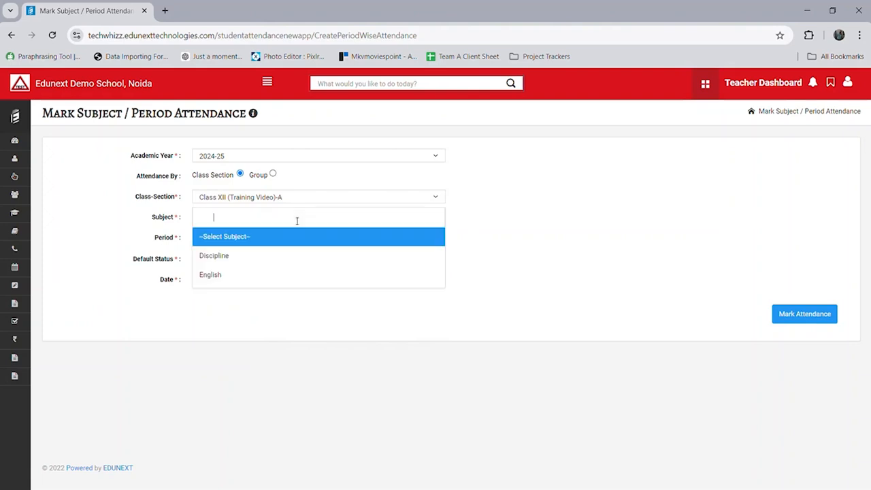
left_click(259, 276)
left_click(266, 241)
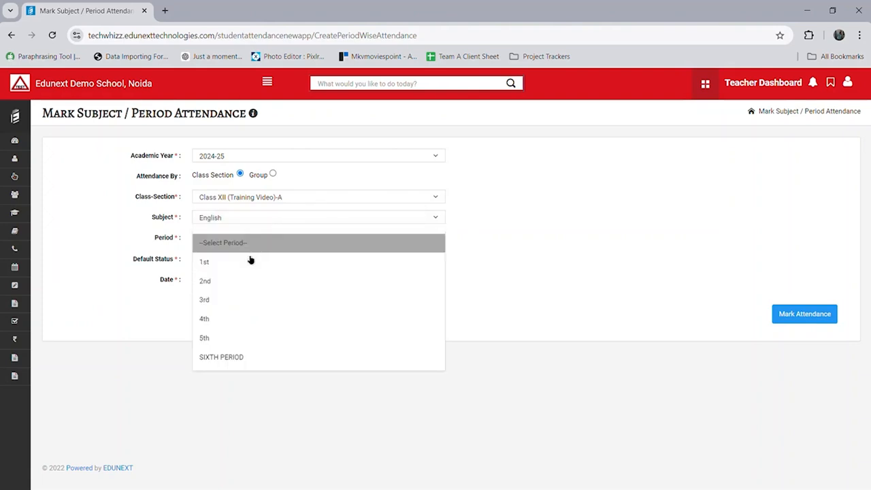
left_click(249, 259)
left_click(812, 316)
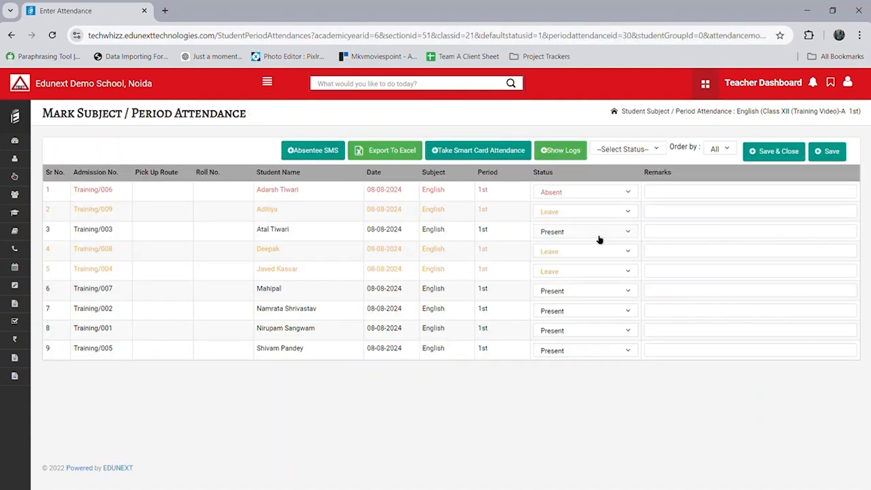
left_click(779, 151)
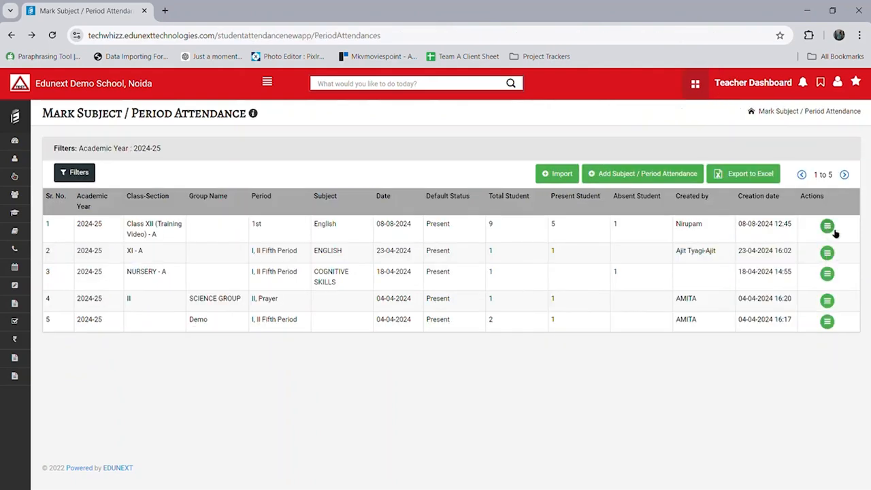
left_click(787, 258)
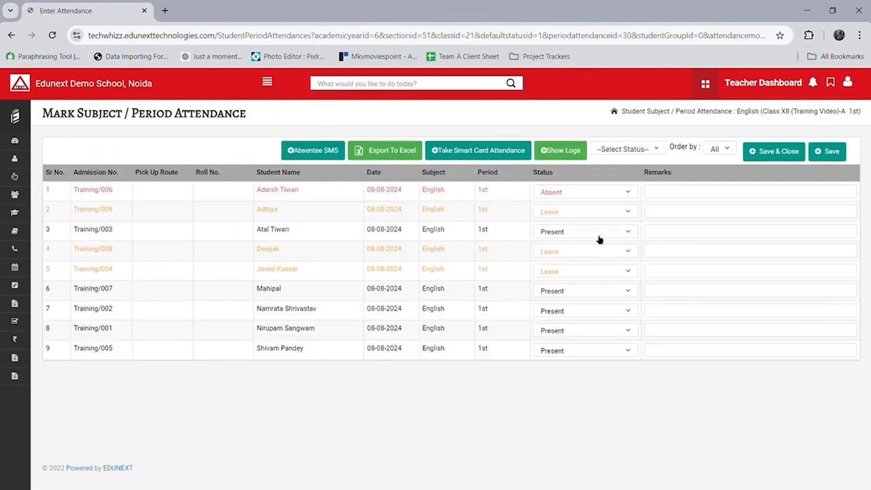
left_click(776, 152)
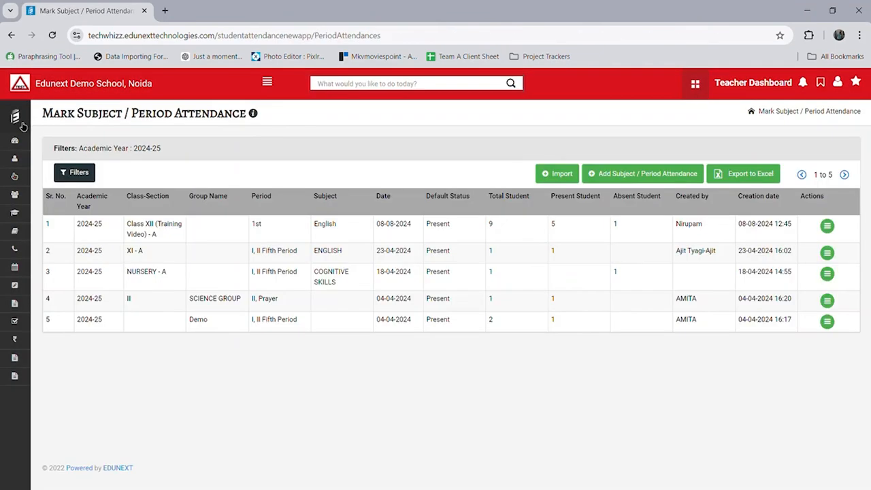
Step: Open Student Profile and view the first listed student's details
left_click(81, 196)
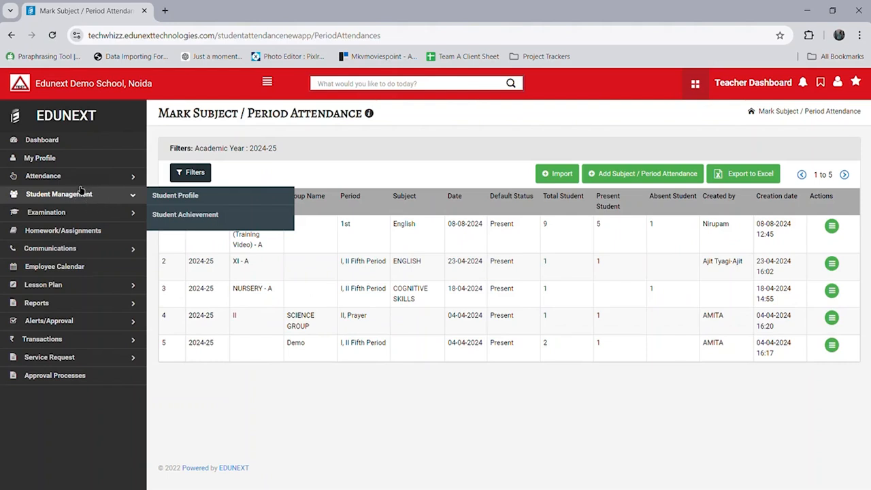
left_click(190, 205)
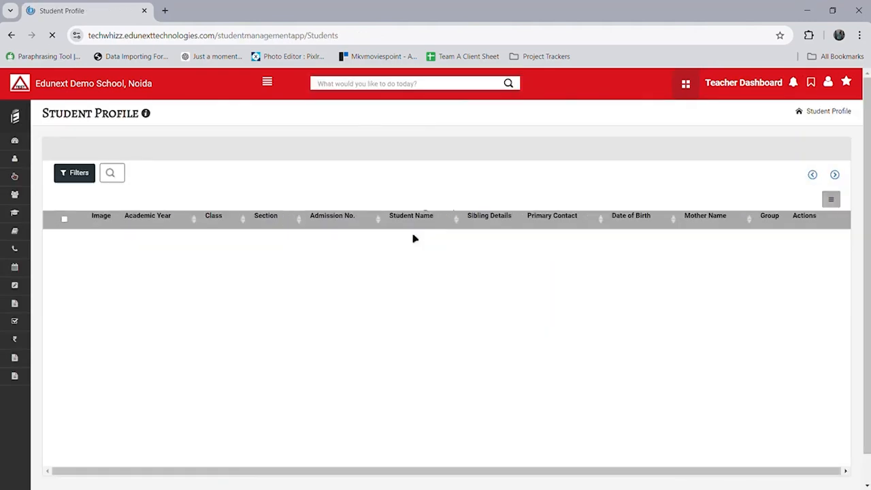
scroll(467, 304, "down", 1)
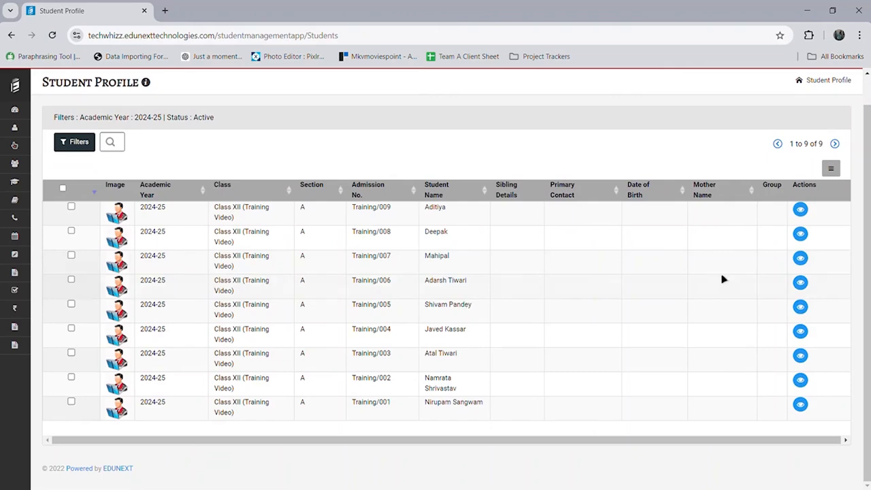
left_click(801, 209)
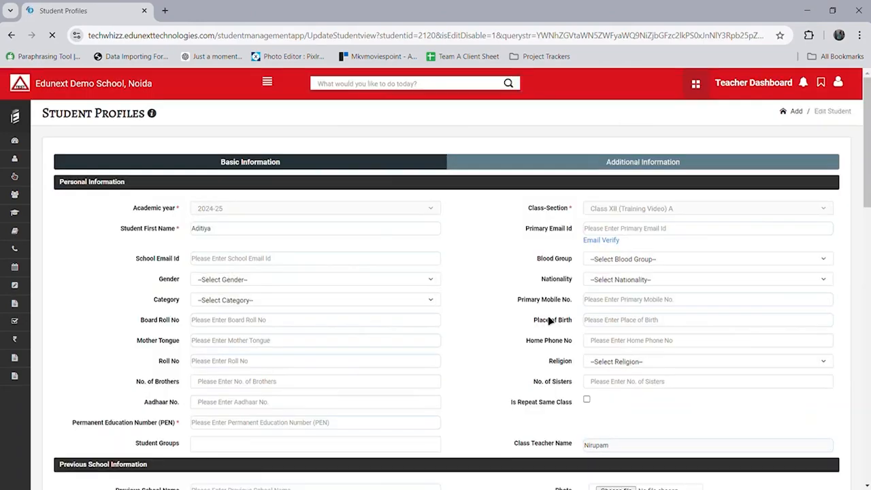
scroll(550, 320, "down", 15)
scroll(550, 319, "up", 5)
scroll(550, 320, "up", 10)
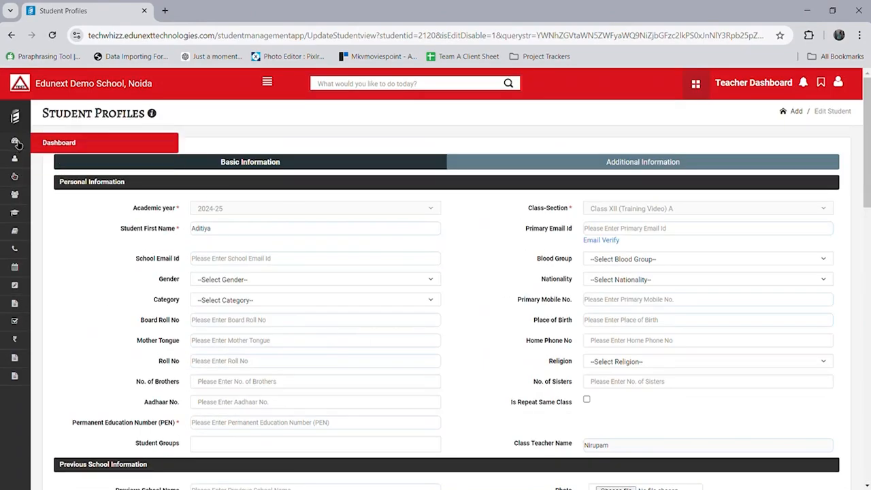
Step: Open the 2024-25 Student Achievement list from Student Management
mouse_move(17, 126)
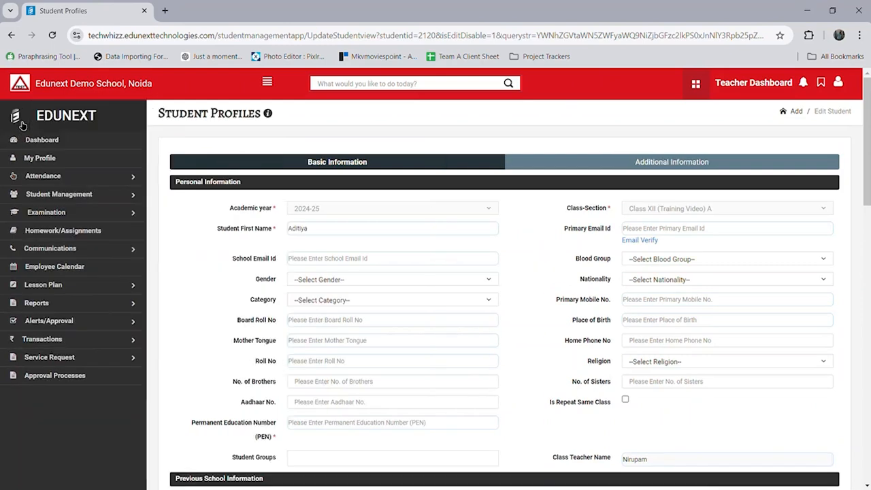
left_click(90, 197)
left_click(173, 221)
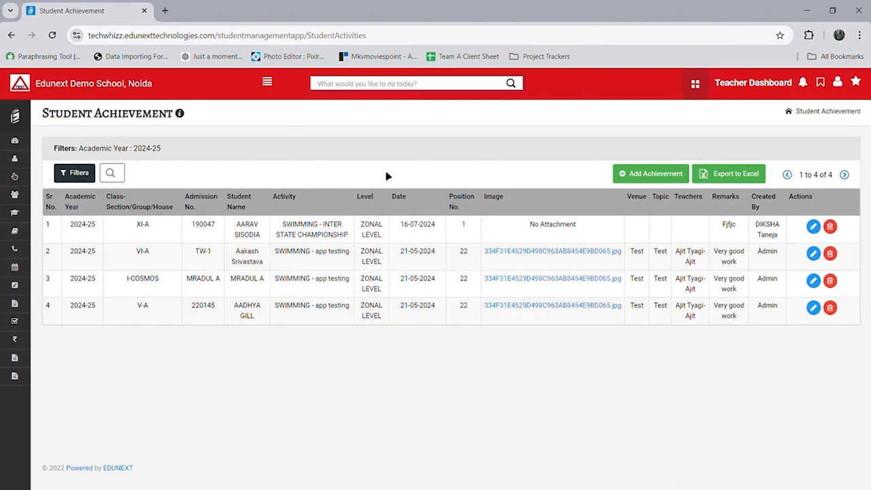
Step: Start a new achievement and browse the section, activity group, level and activity lists
left_click(660, 174)
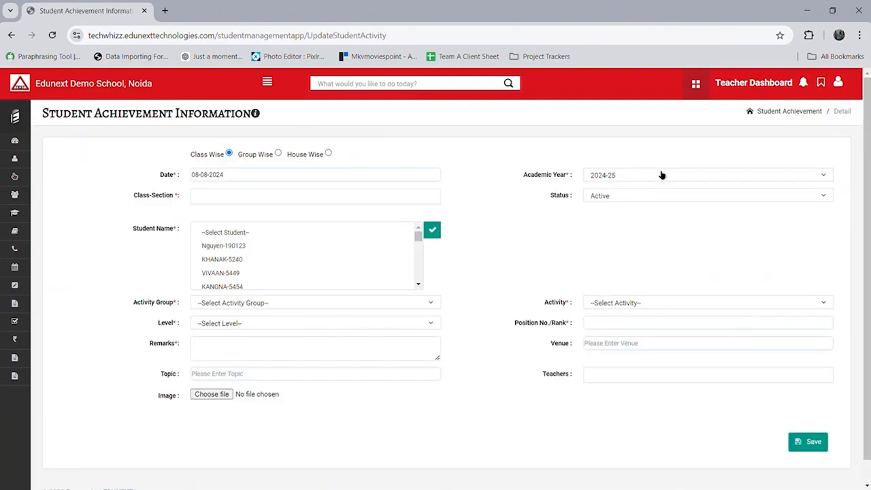
left_click(403, 200)
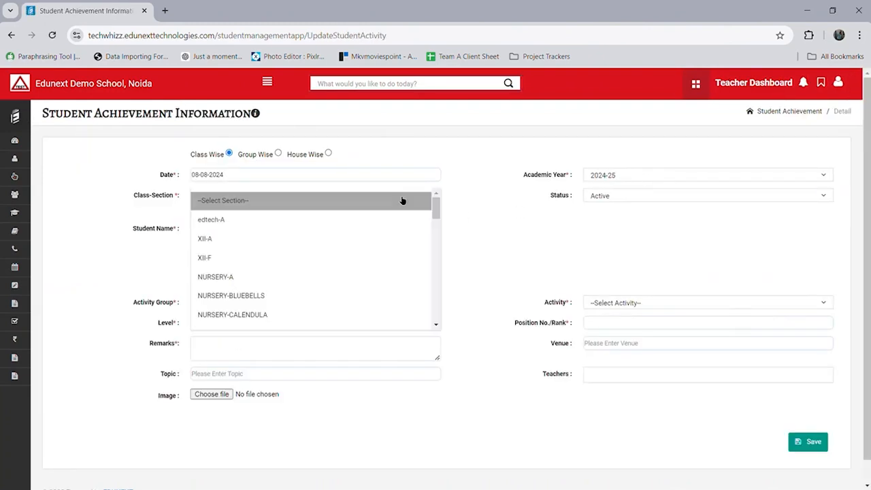
scroll(354, 264, "down", 8)
left_click(492, 250)
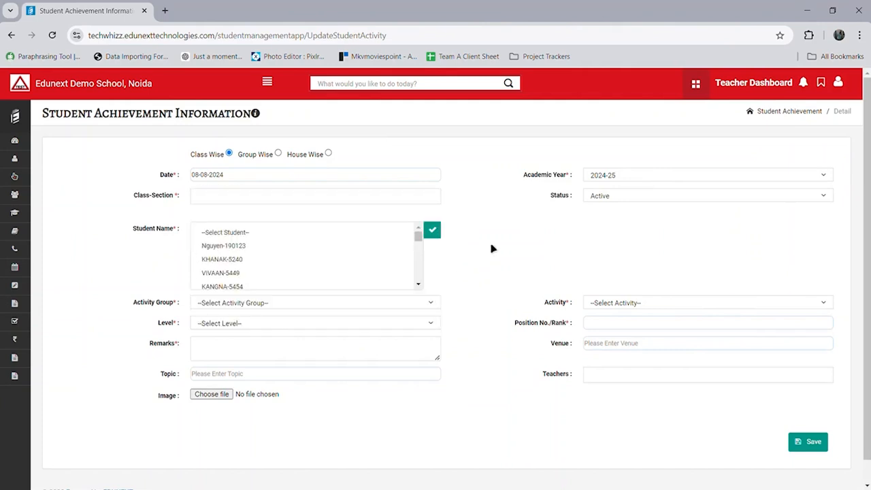
left_click(400, 306)
left_click(482, 300)
left_click(434, 324)
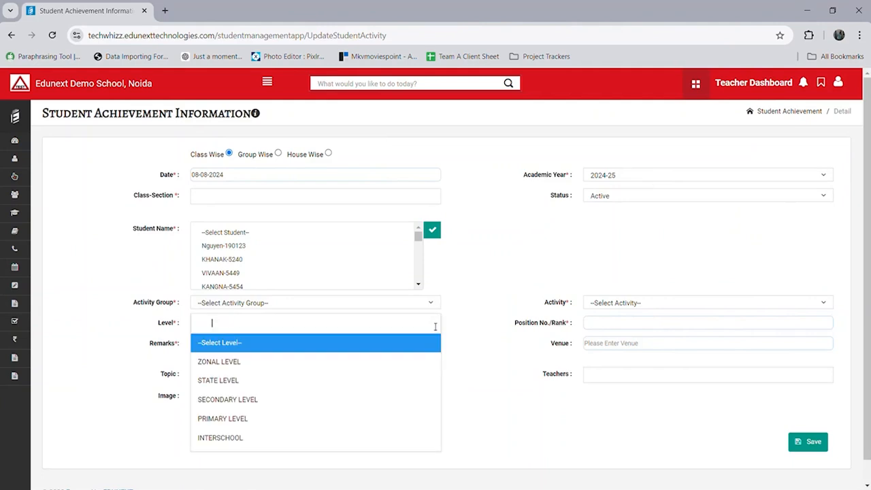
left_click_drag(480, 363, 606, 311)
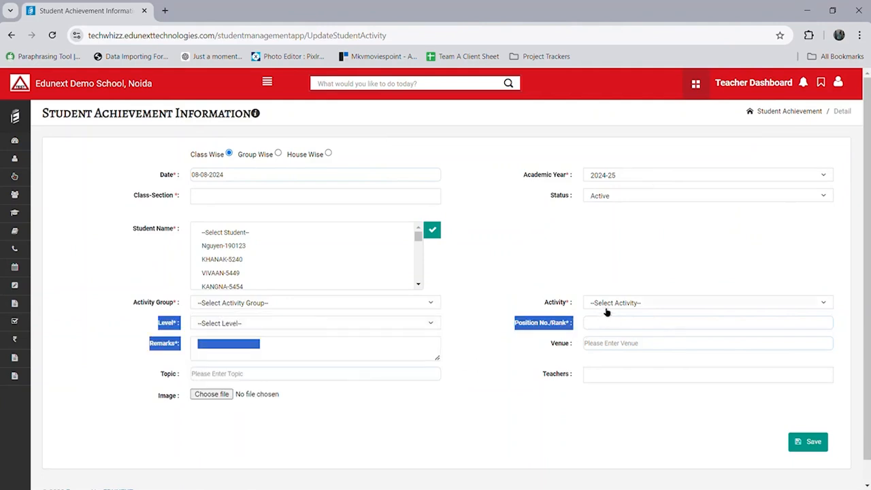
left_click(607, 310)
left_click(502, 345)
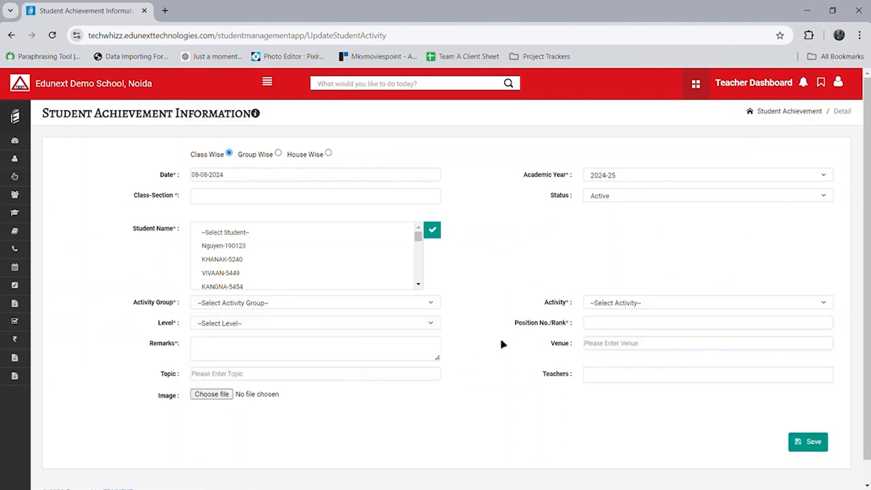
Step: Pick ARTS GROUP as activity group, then abandon the entry and return to the achievement list
left_click(427, 304)
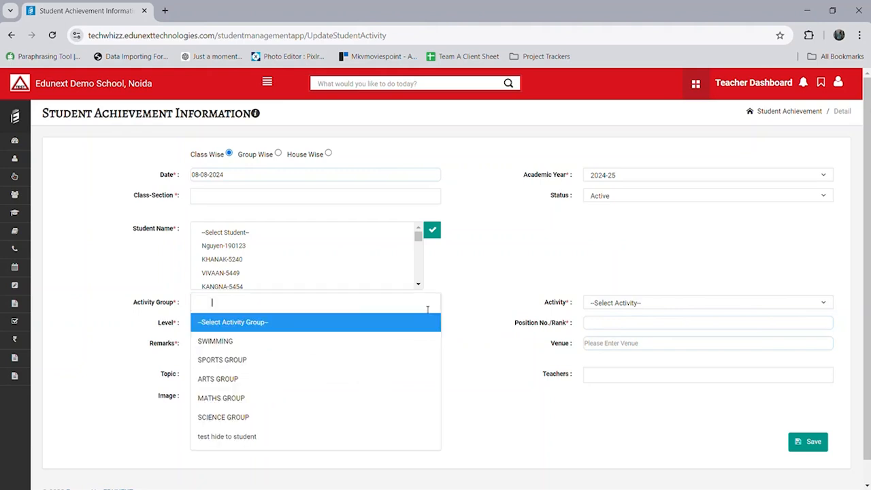
left_click(367, 379)
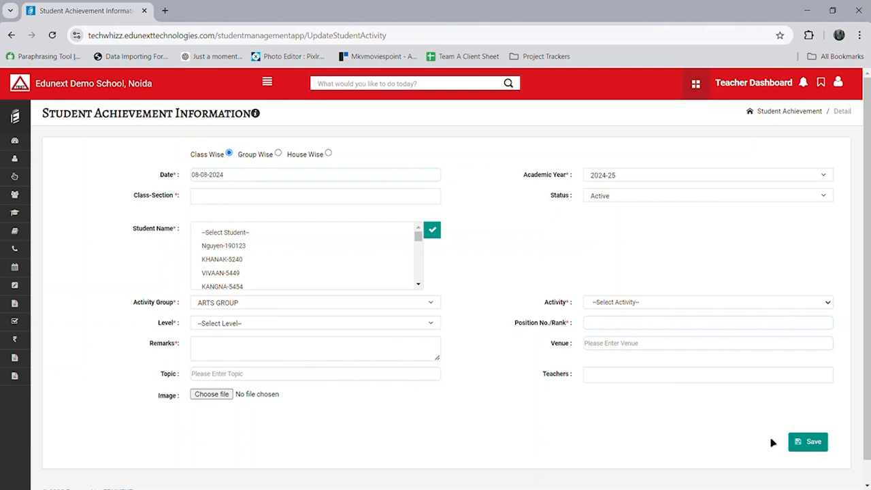
key("alt+Left")
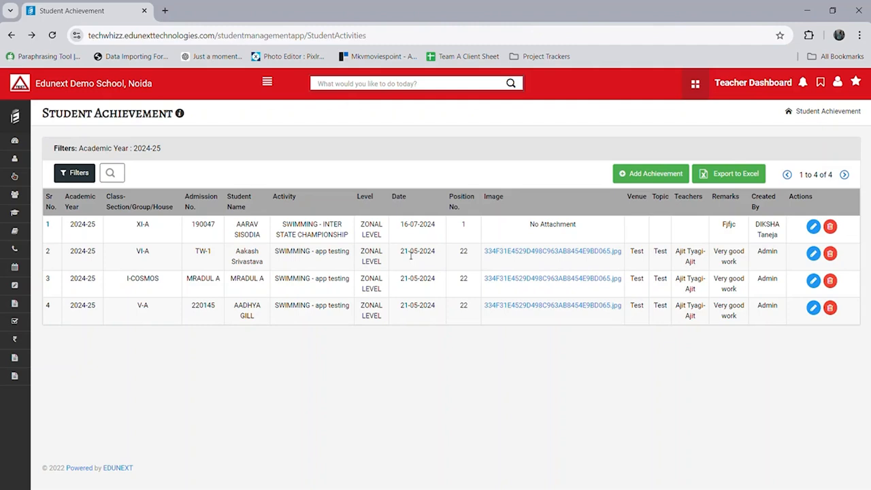
left_click(17, 118)
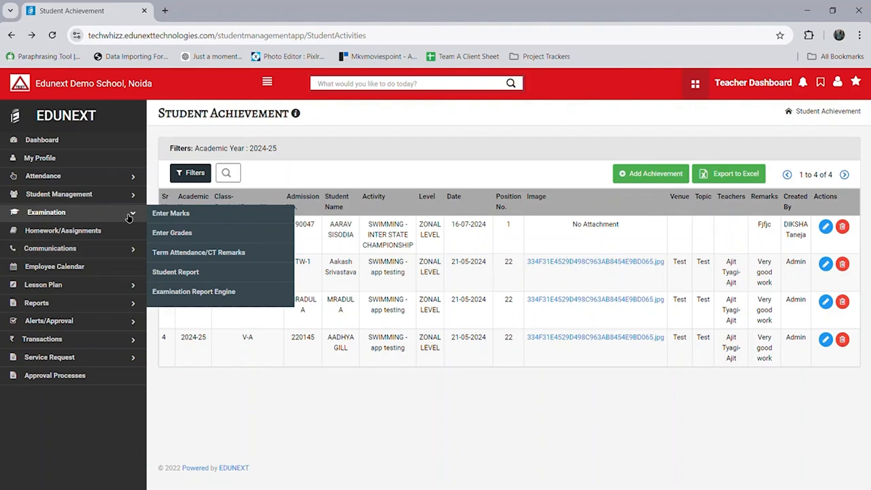
Step: Open the marks entry sheet for English Unit Test -2 from Examination > Enter Marks
left_click(212, 216)
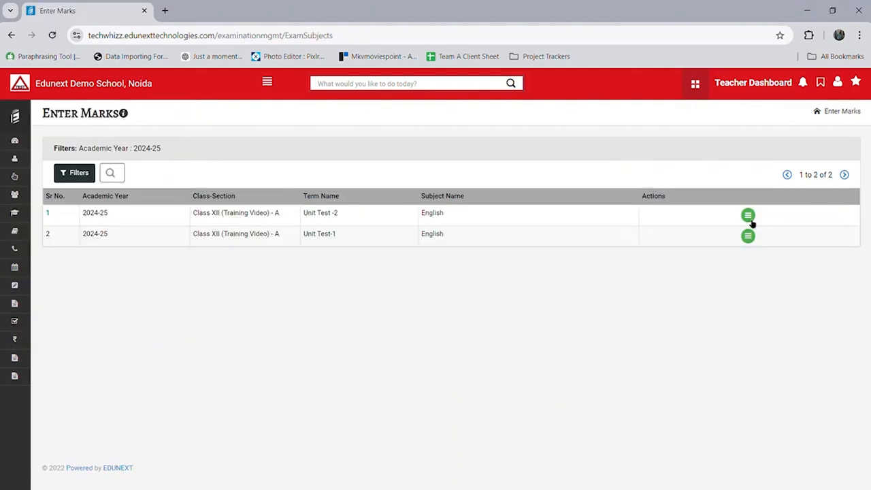
left_click(750, 219)
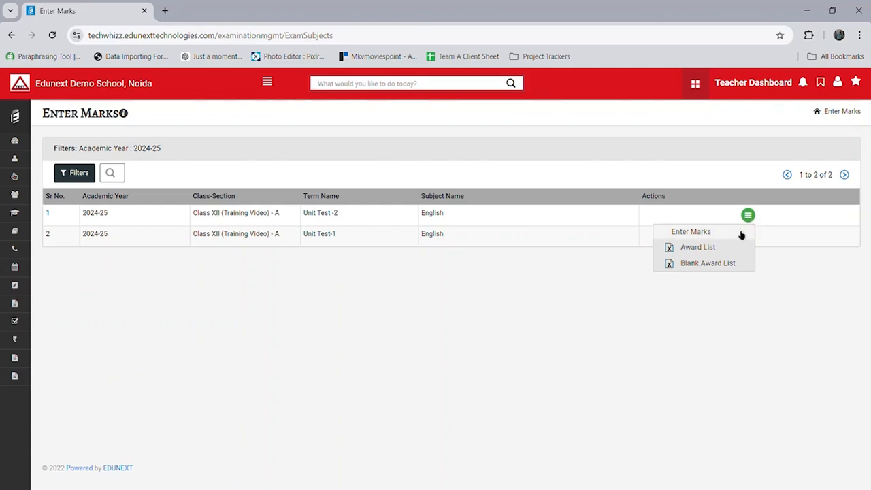
left_click(741, 235)
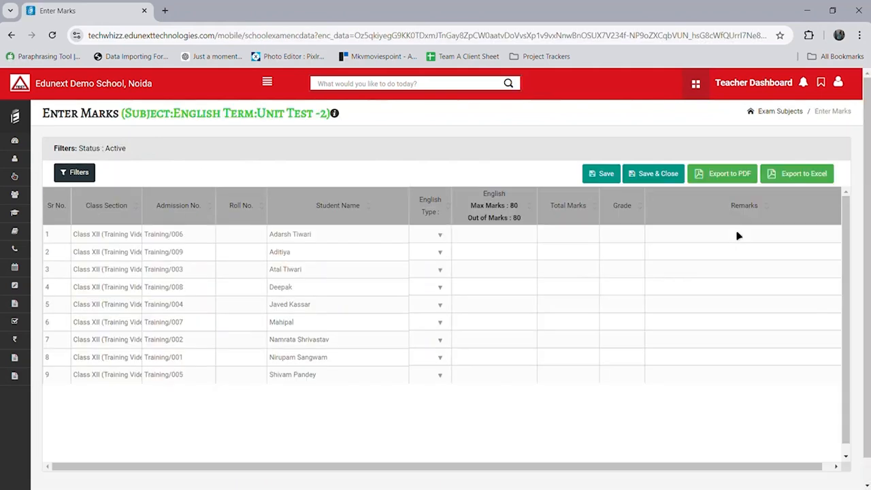
Step: Enter English marks 78, 65 and 25 for the first three students
left_click(497, 241)
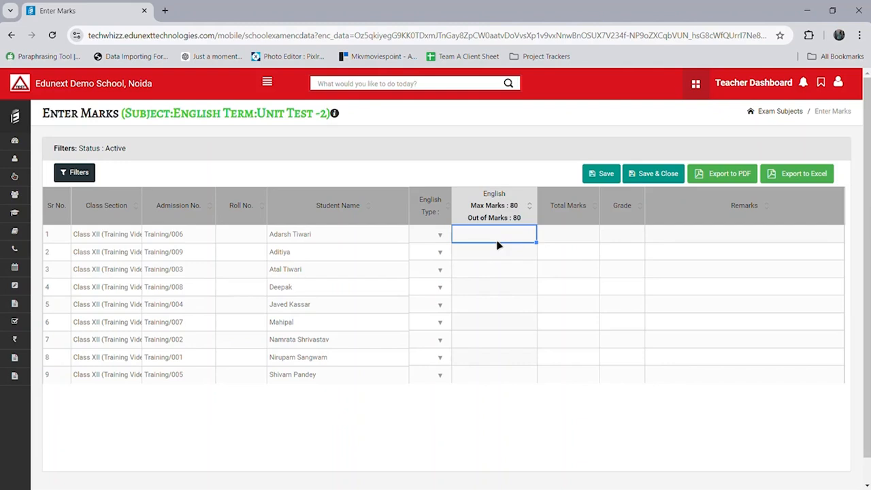
type("78")
key("Return")
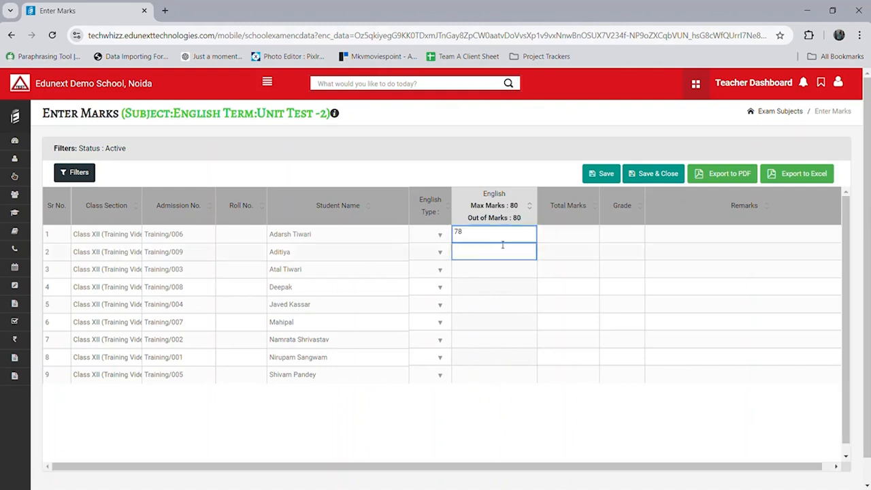
type("65")
key("Return")
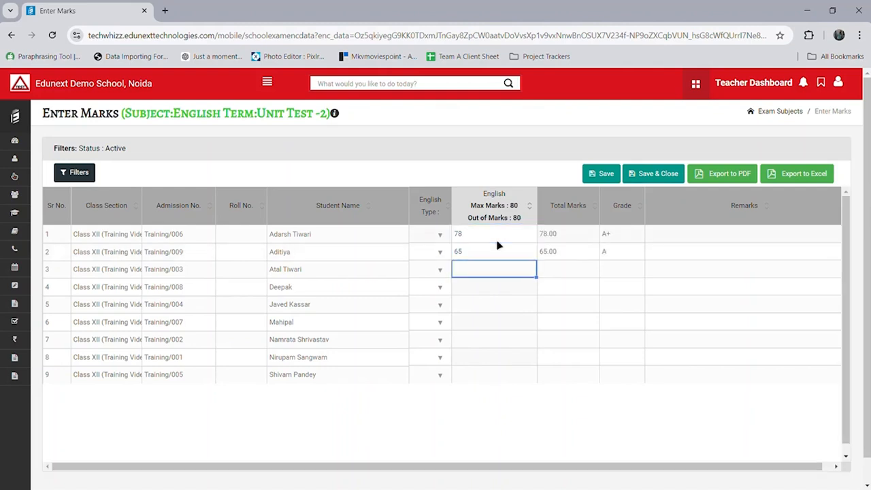
type("25")
key("Return")
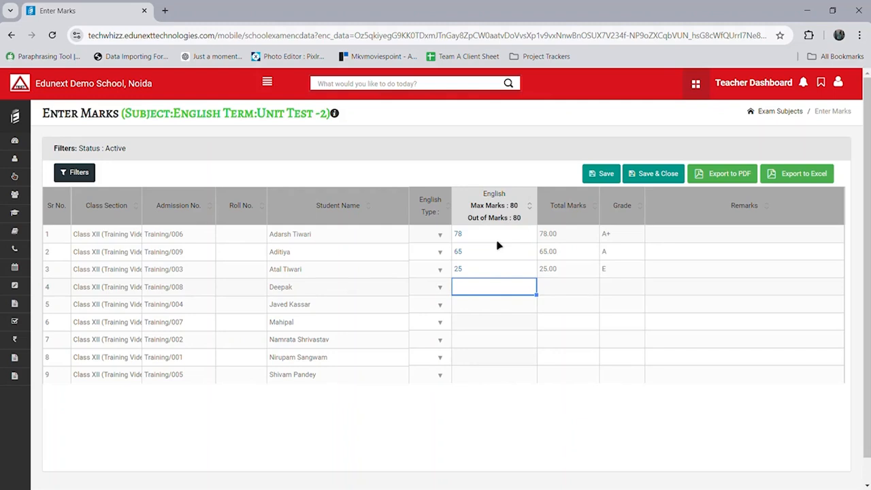
Step: Enter marks 43, 44 and 75 for the next three students and save
type("43")
key("Return")
type("445")
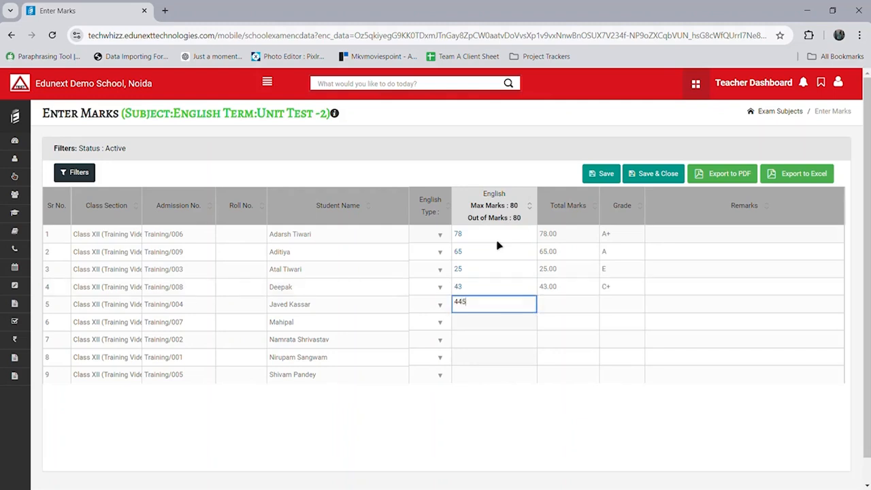
key("BackSpace")
key("Return")
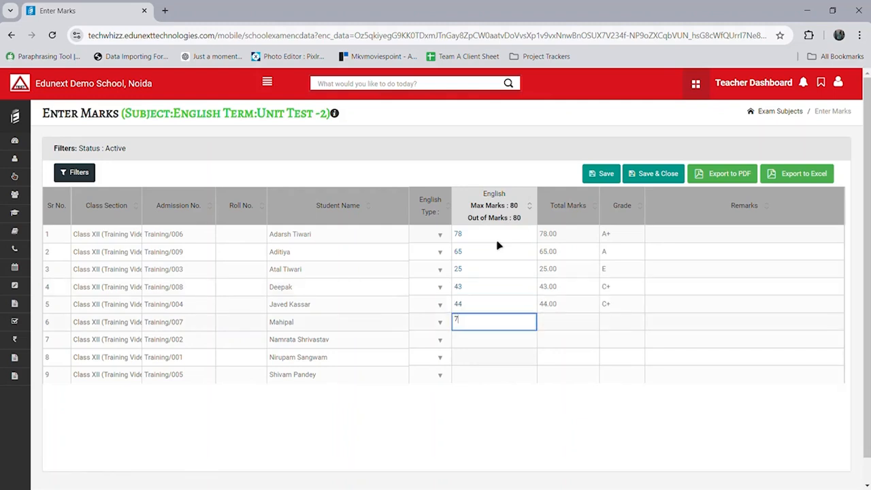
type("75")
left_click(607, 178)
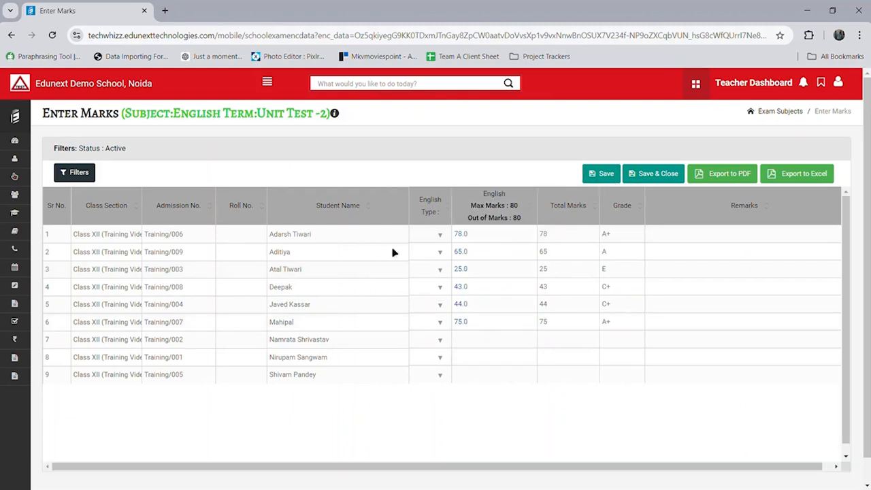
Step: Set the first student's English type to AB, then save and close the marks sheet
left_click(441, 236)
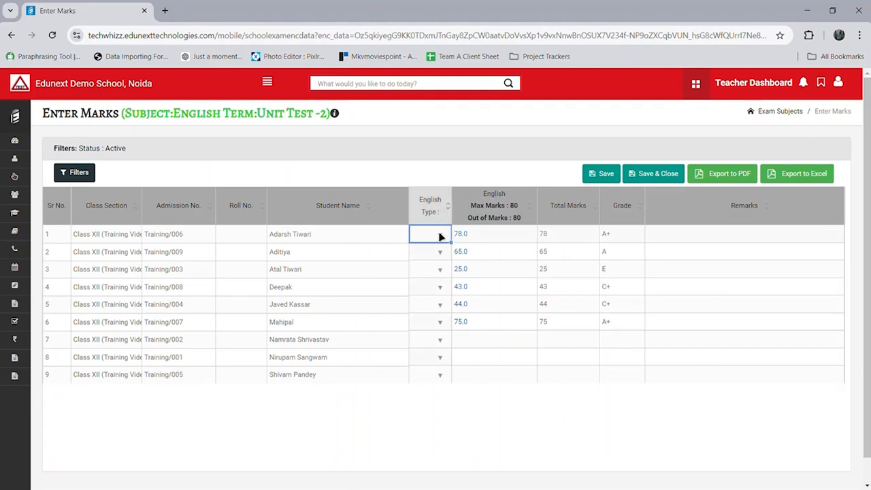
left_click(441, 237)
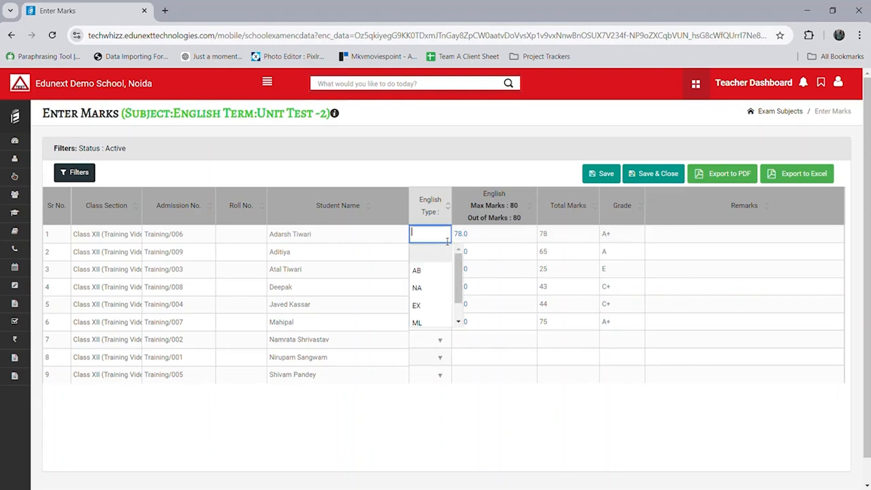
scroll(434, 304, "down", 1)
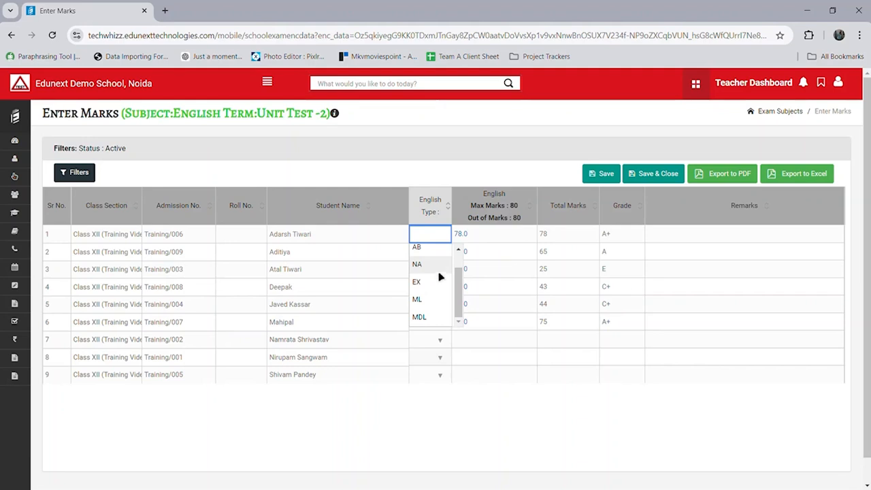
left_click(436, 249)
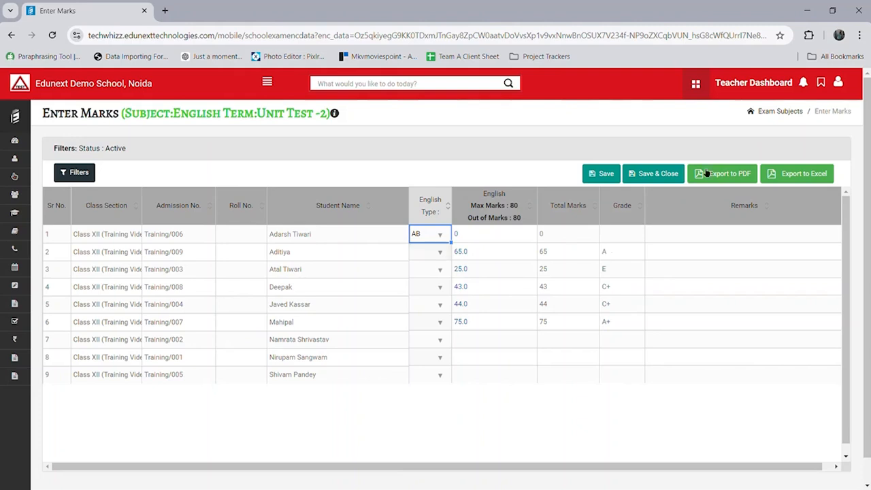
left_click(648, 178)
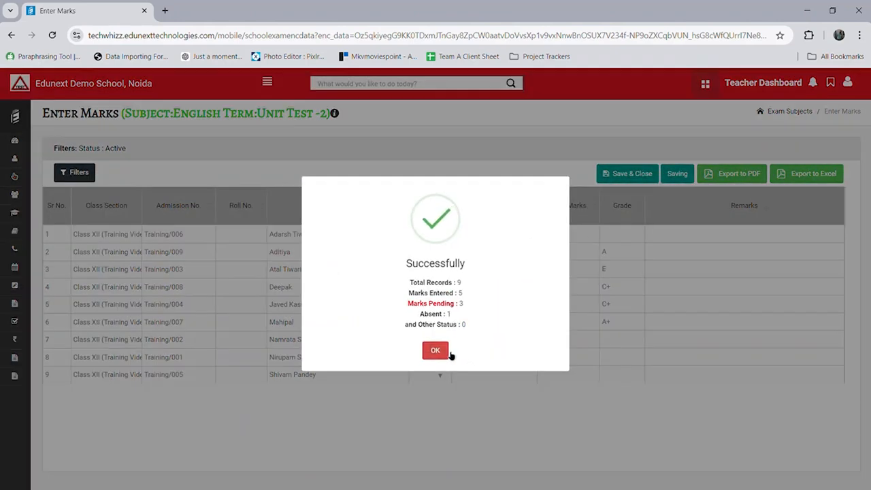
left_click(441, 352)
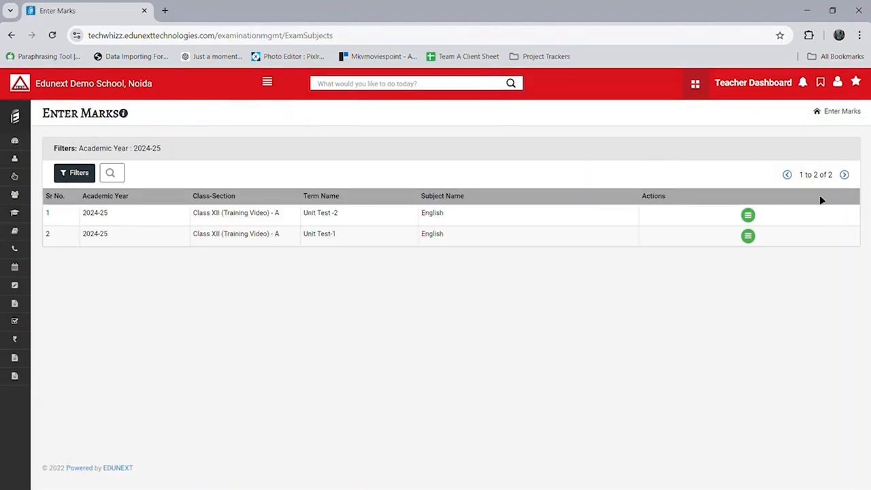
left_click(756, 224)
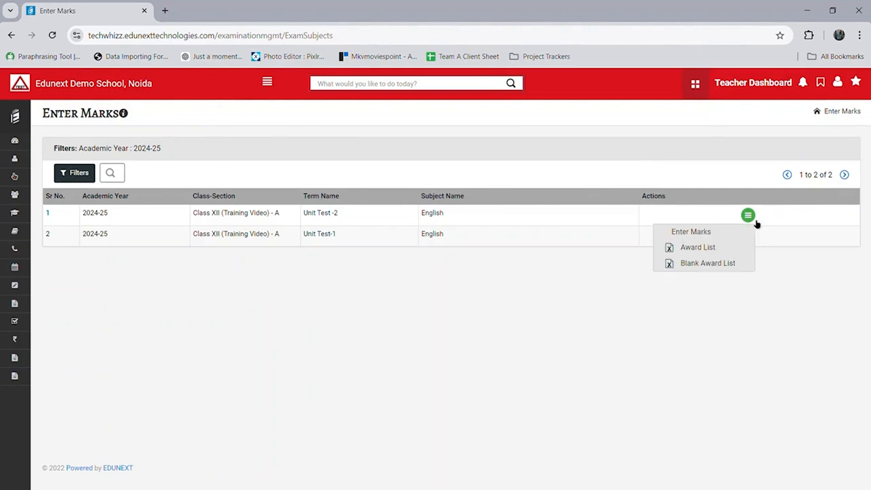
left_click(733, 251)
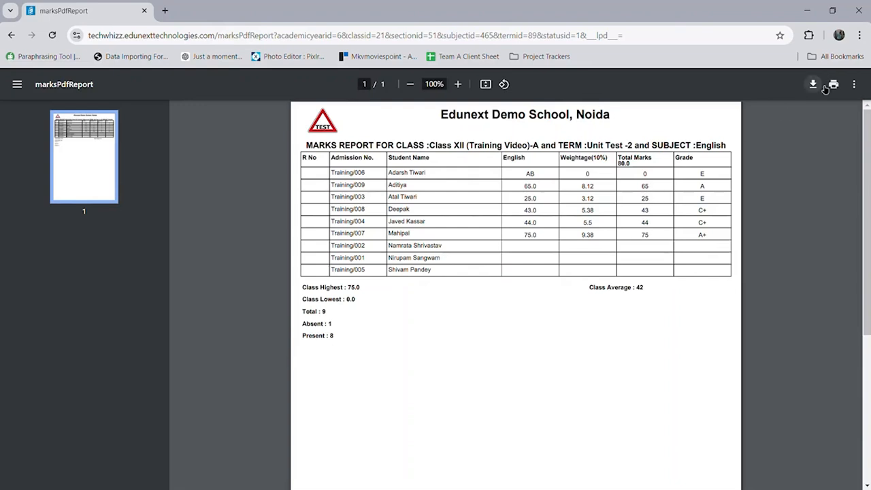
left_click(11, 36)
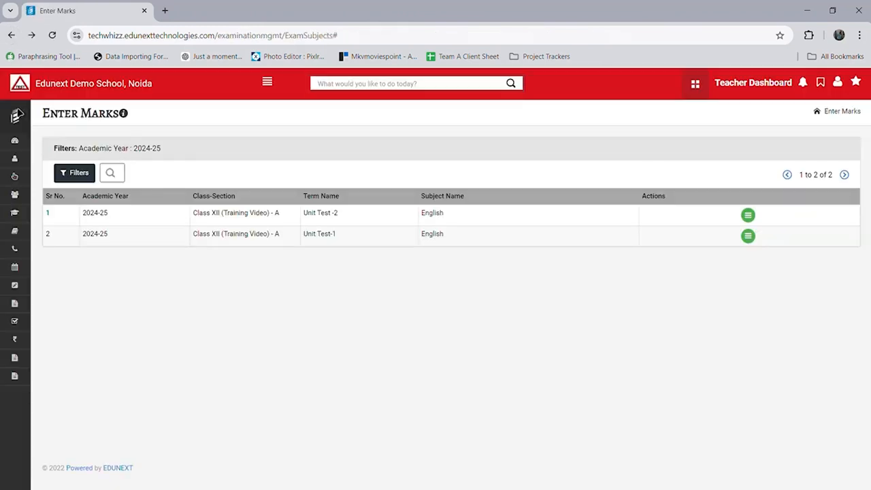
left_click(23, 117)
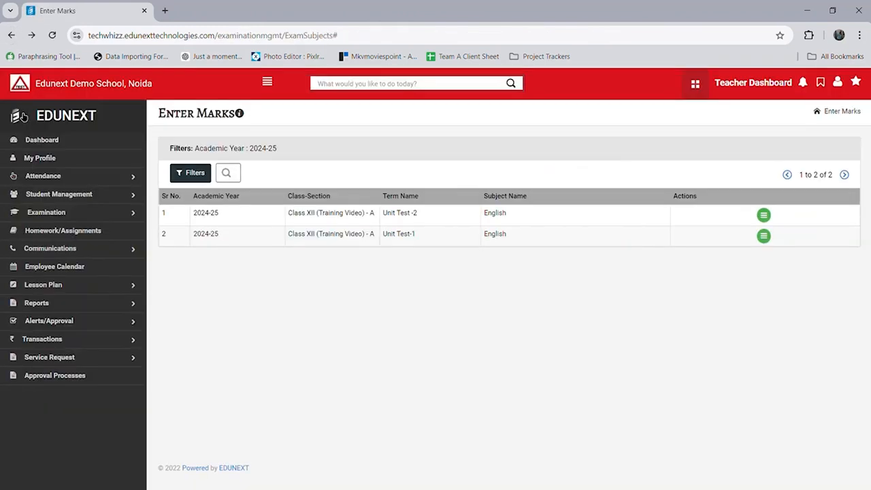
Step: Open grade entry for Unit Test -2 Discipline under Examination > Enter Grades
left_click(131, 213)
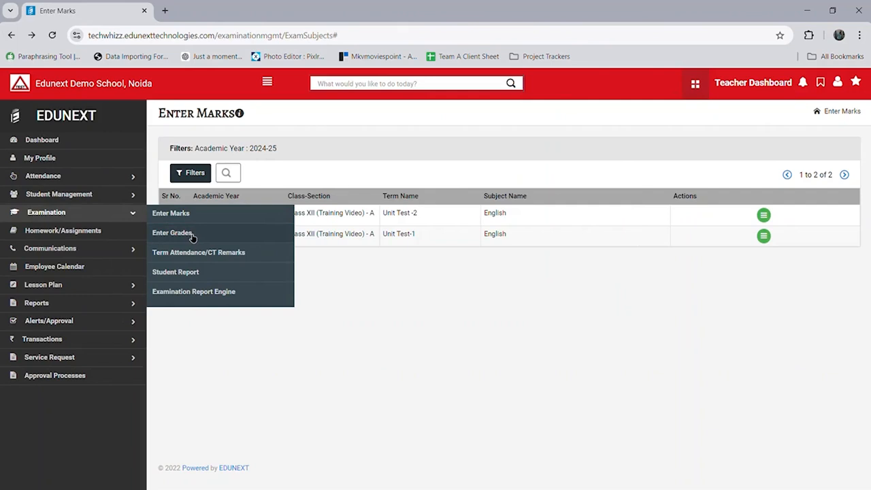
left_click(174, 233)
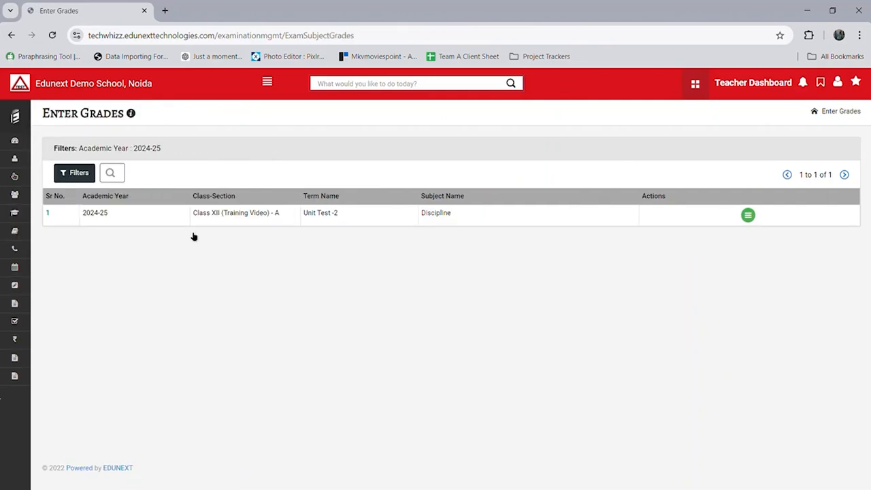
left_click(752, 219)
left_click(740, 232)
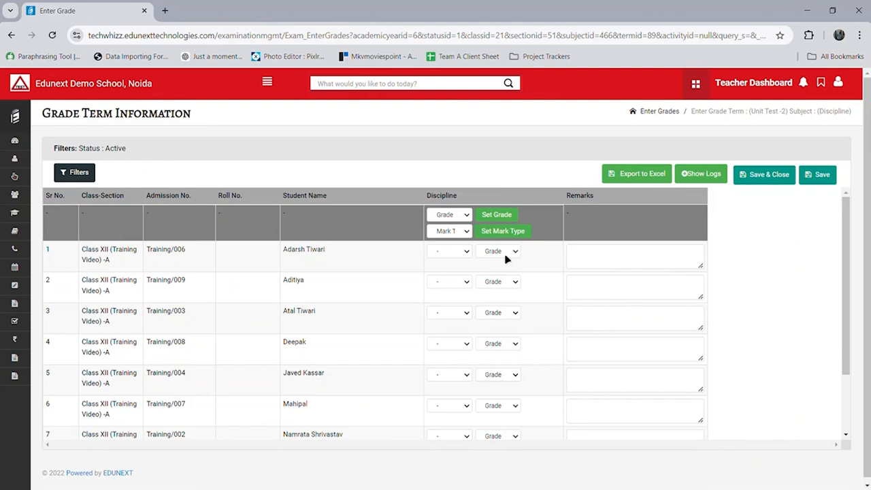
Step: Give the first student Discipline grade A and the second student grade B
left_click(505, 254)
left_click(500, 280)
left_click(501, 285)
left_click(496, 316)
Step: On Term Attendance/CT Remarks, add and save a Final Exam record for Class XII (Training Video)-A
left_click(483, 231)
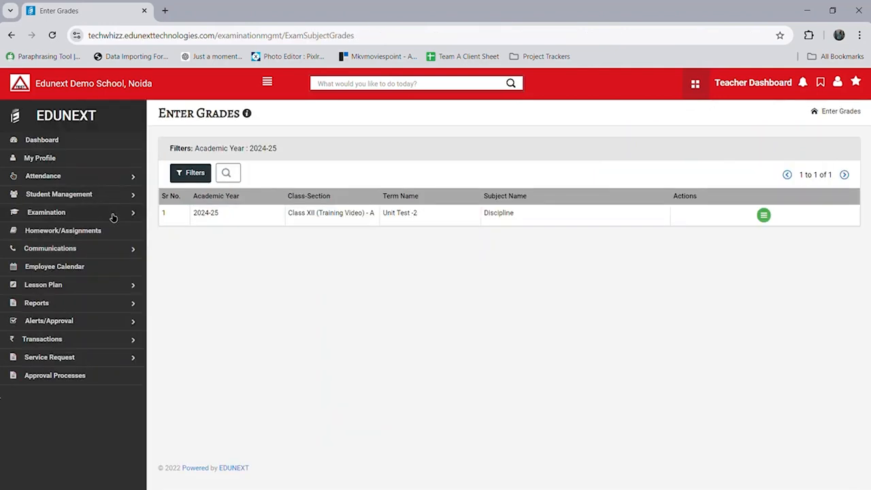
left_click(113, 215)
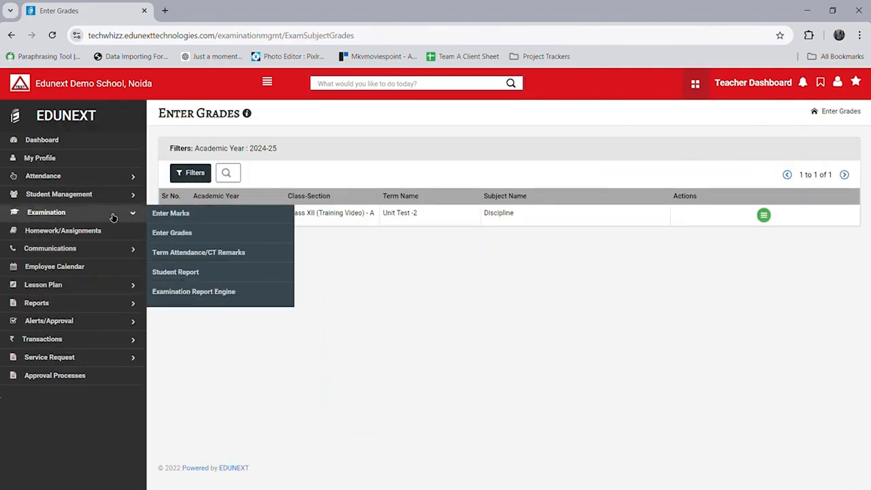
left_click(189, 253)
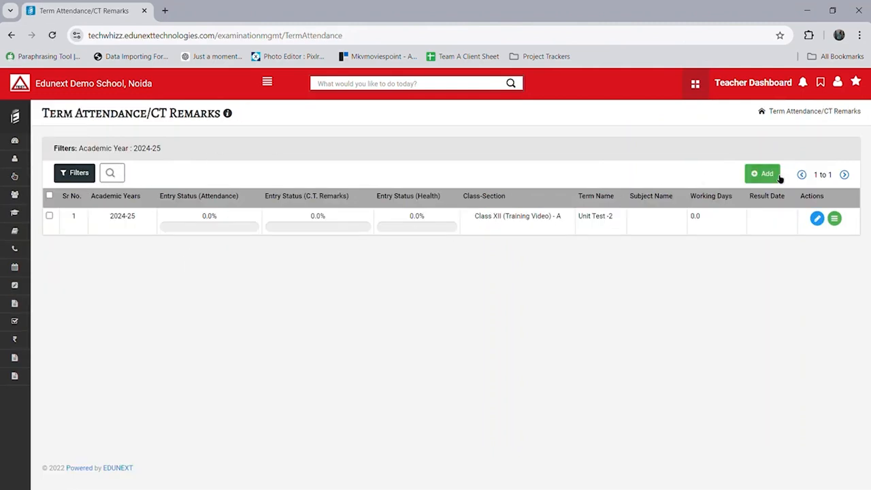
left_click(763, 172)
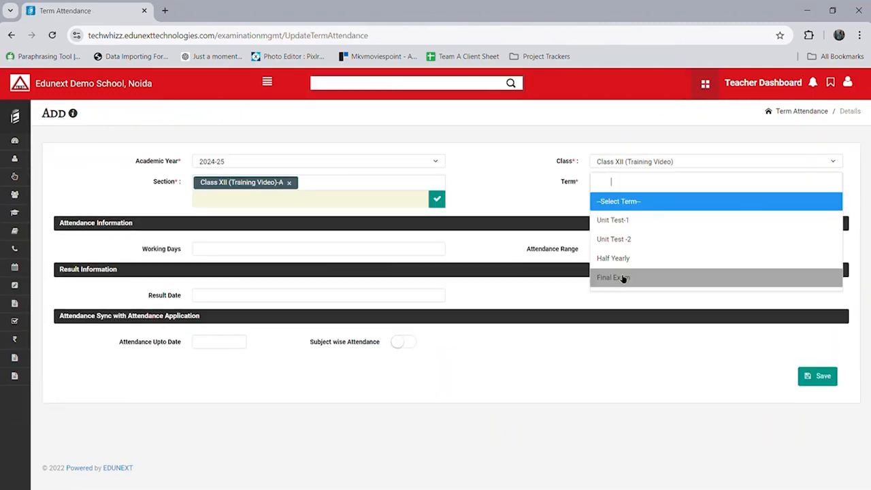
left_click(619, 279)
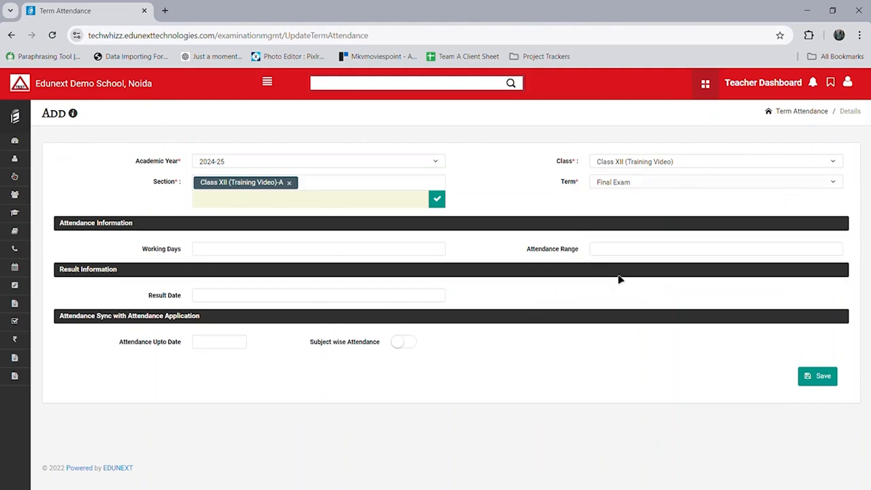
left_click(819, 378)
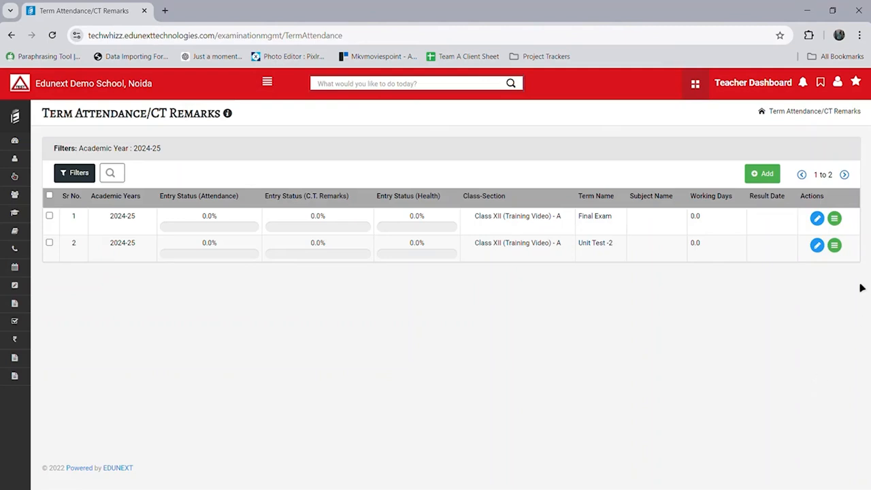
Step: Enter 10 working days and 9 present days for the first student in Unit Test -2 attendance
left_click(839, 249)
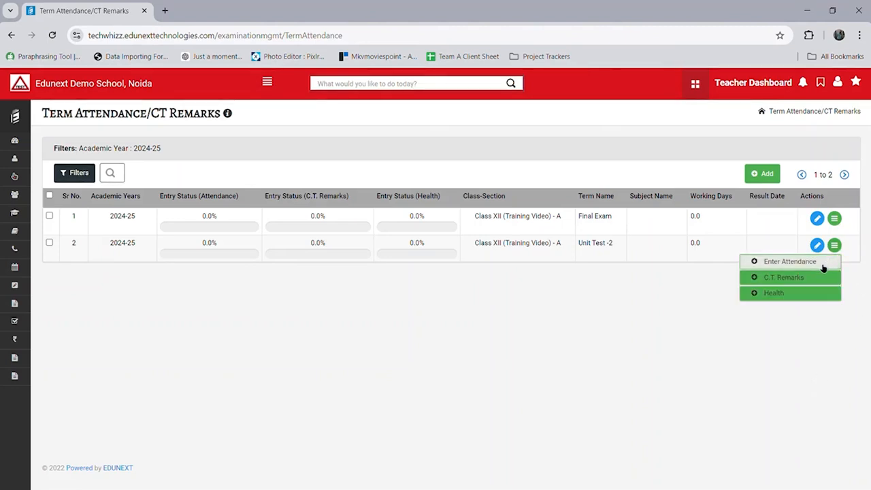
left_click(822, 266)
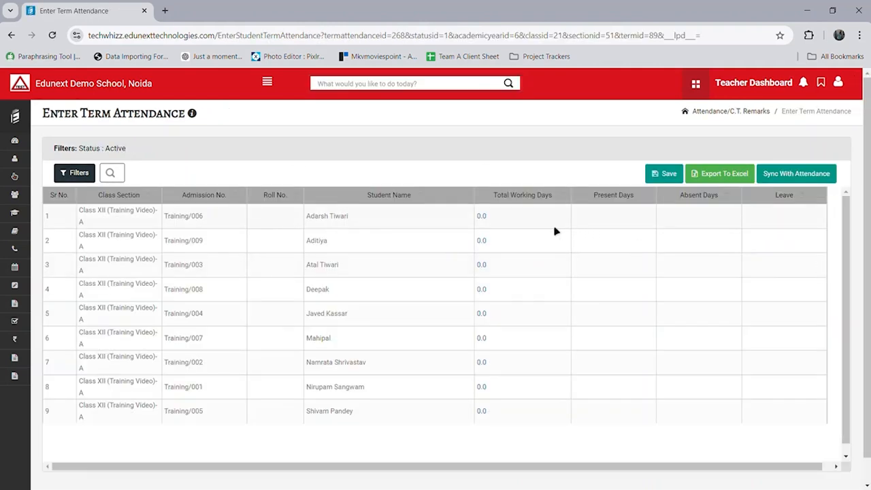
left_click(555, 227)
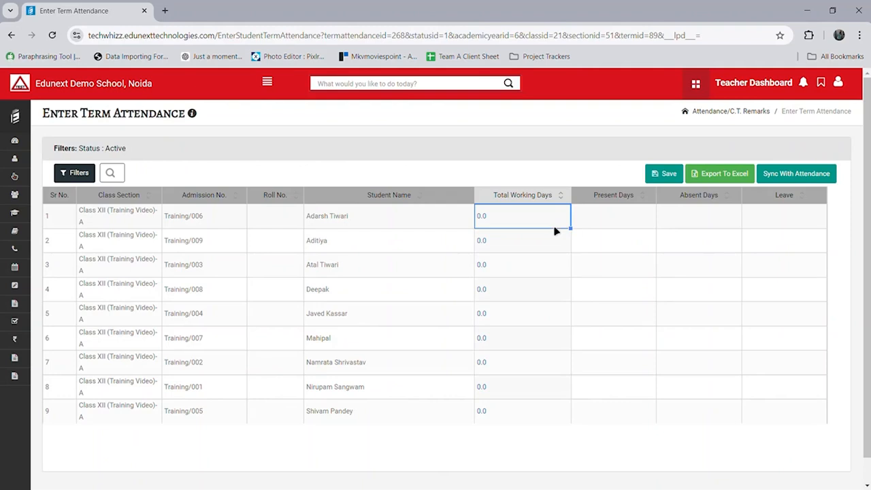
type("10")
key("Return")
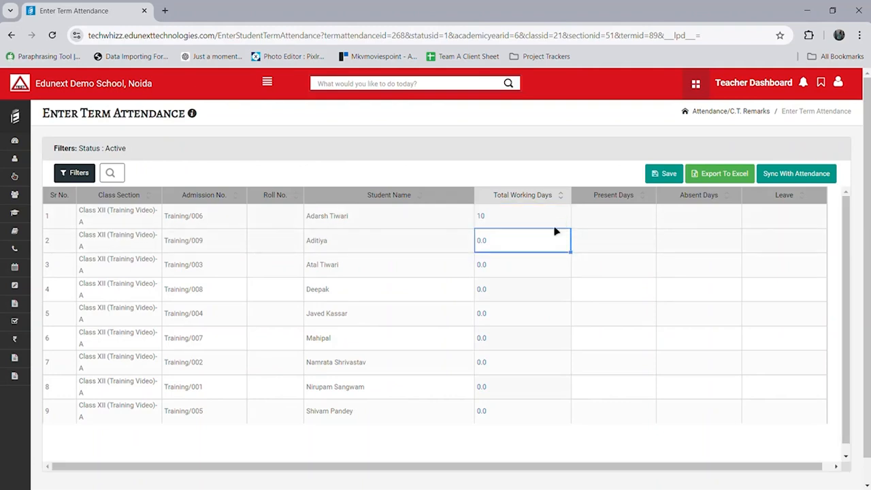
left_click(608, 218)
type("9")
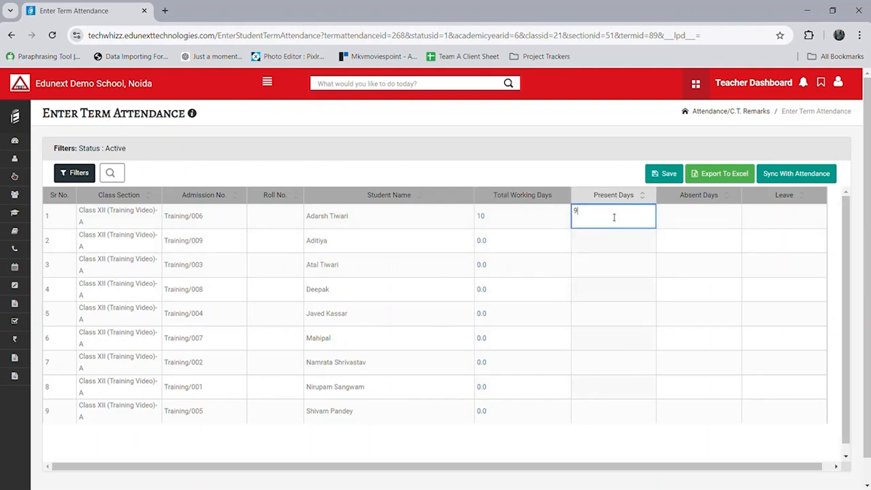
key("Tab")
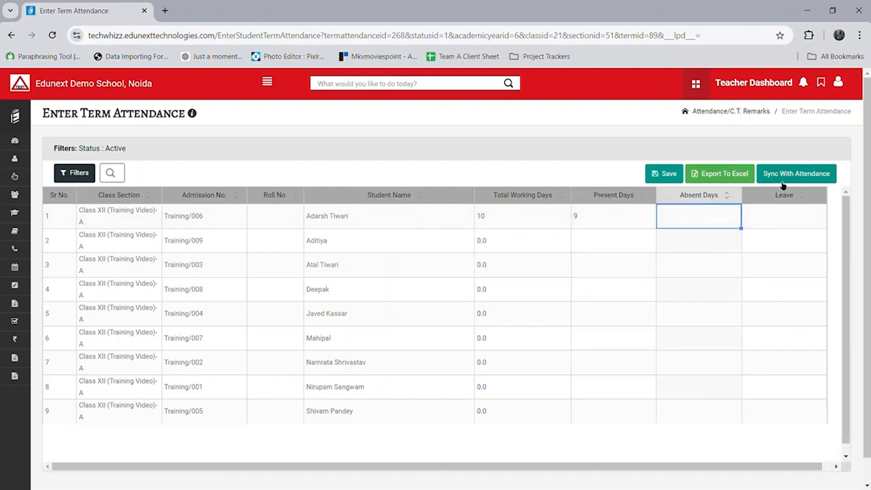
Step: Sync attendance from 01-04-2024 to 08-08-2024 and save the term attendance
left_click(784, 183)
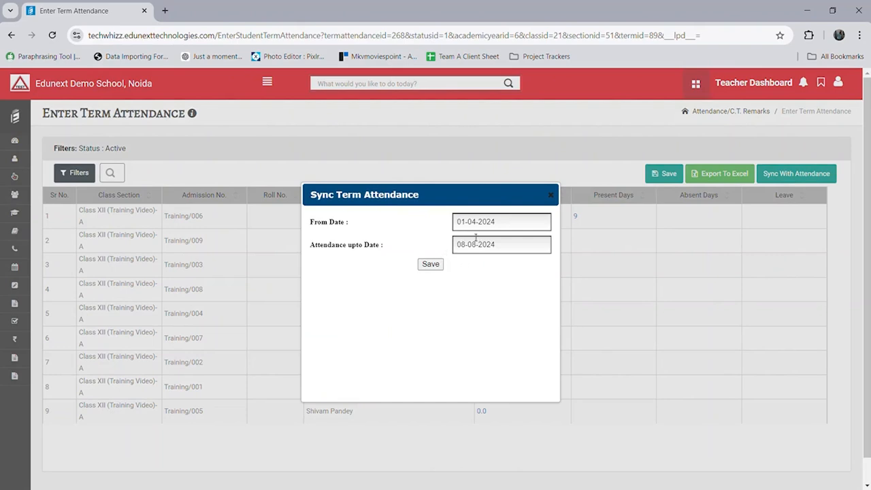
left_click(430, 265)
left_click(430, 266)
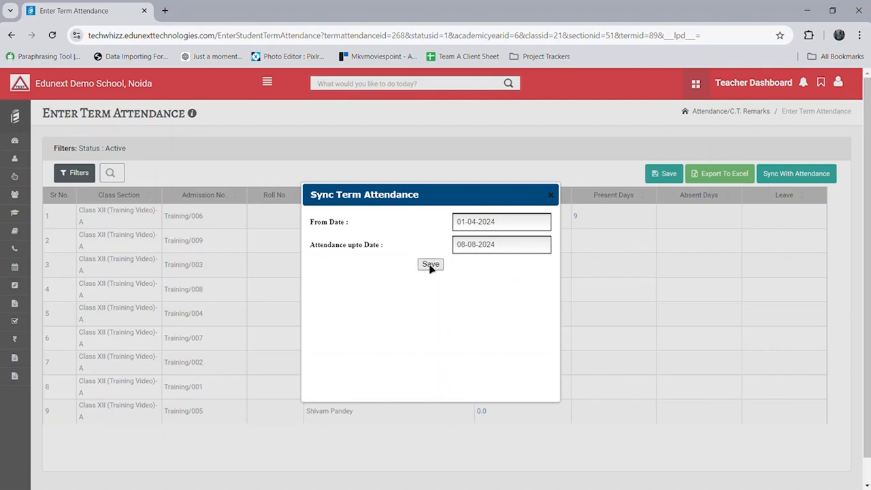
left_click(550, 202)
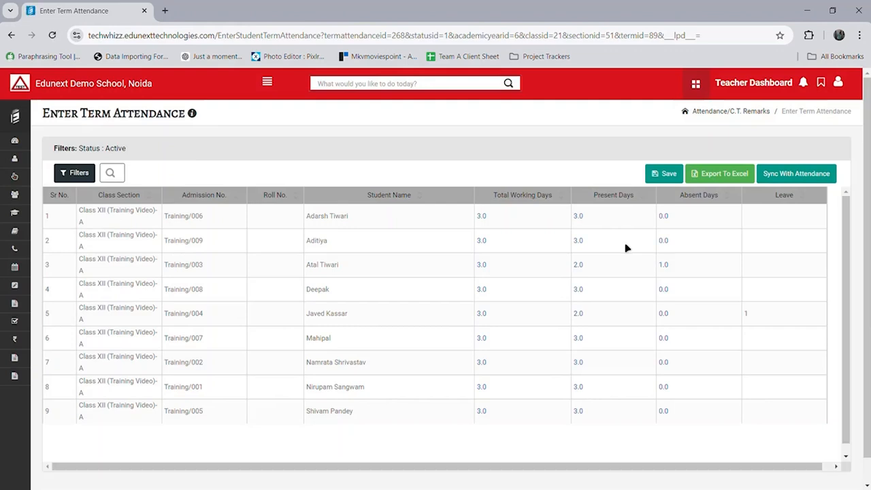
left_click(655, 180)
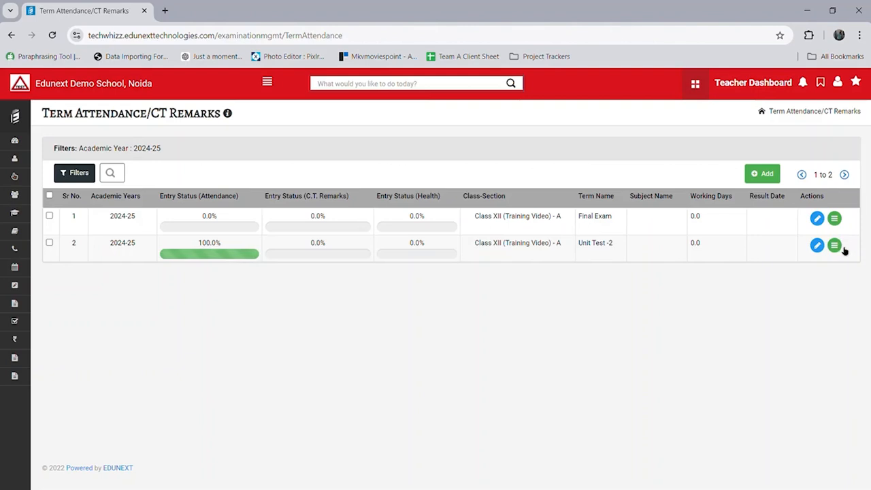
Step: Save a 'Very Good' class-teacher remark for the first student in Unit Test -2
left_click(842, 248)
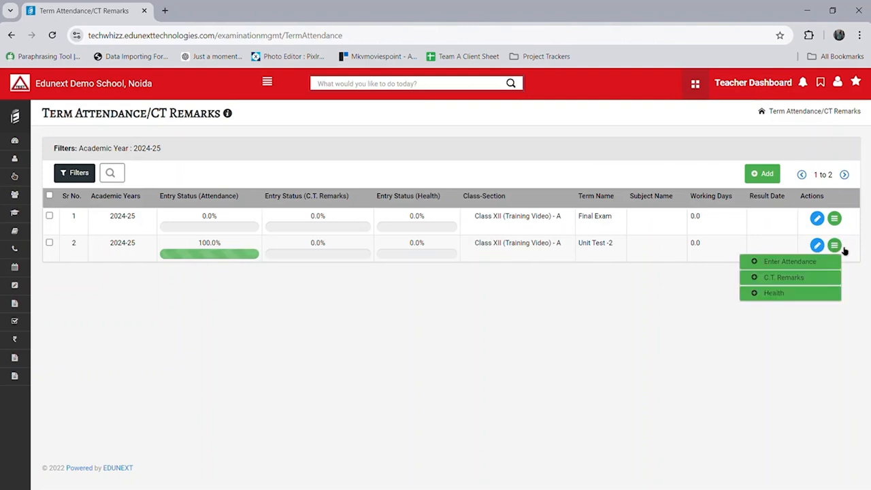
left_click(832, 281)
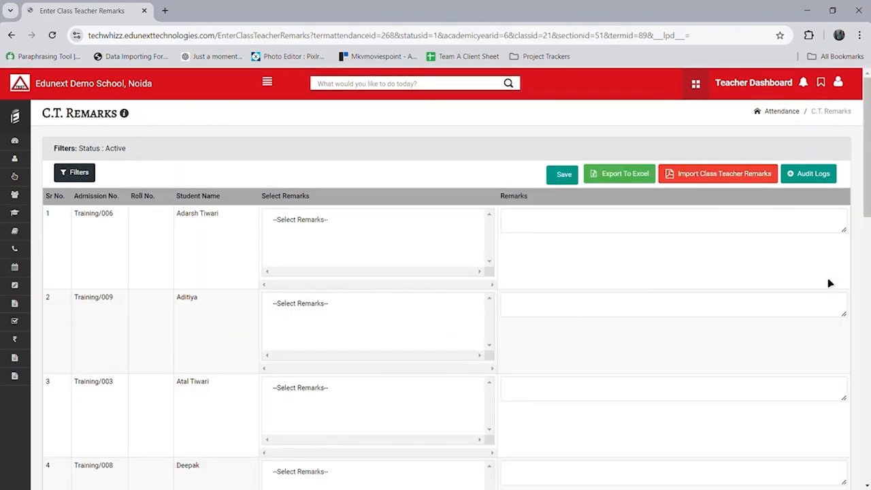
left_click(630, 228)
type("Very Good")
left_click(565, 175)
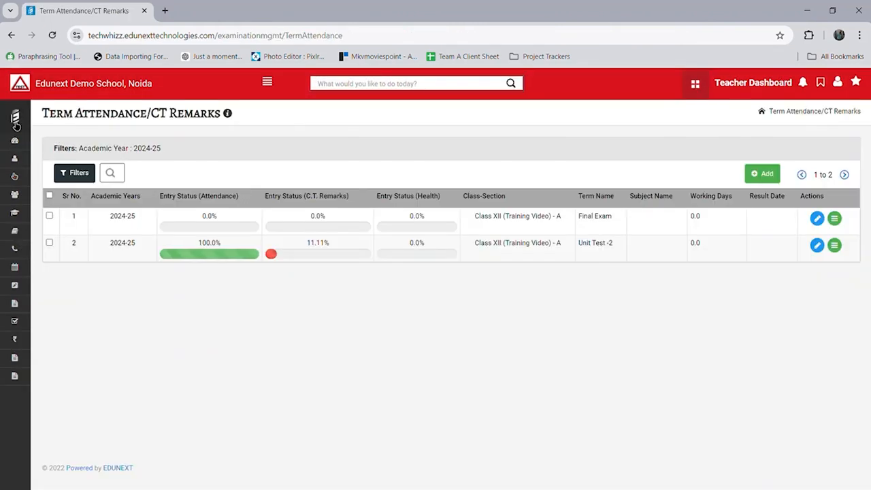
mouse_move(72, 216)
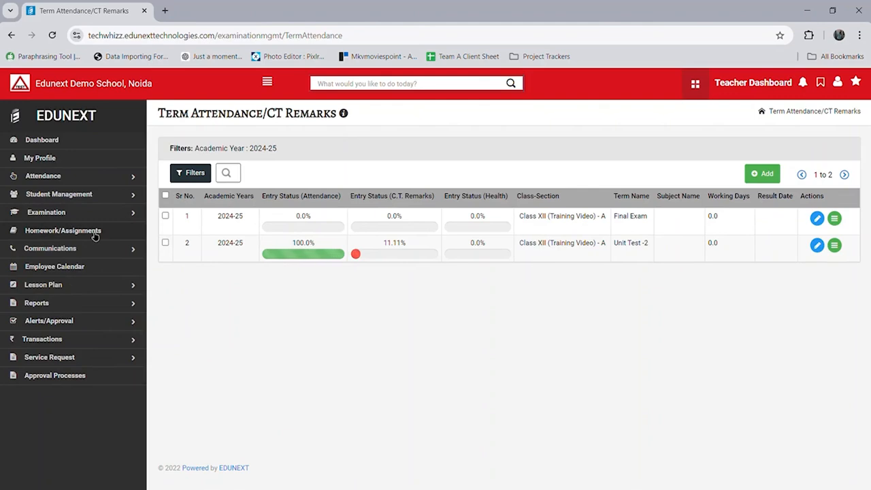
Step: Start a new assignment for Class XII (Training Video), section A, subject English
left_click(95, 233)
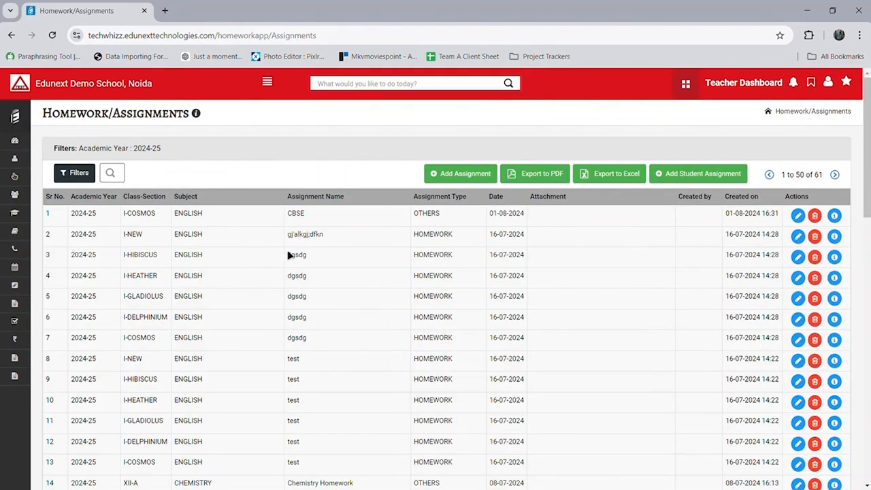
left_click(481, 180)
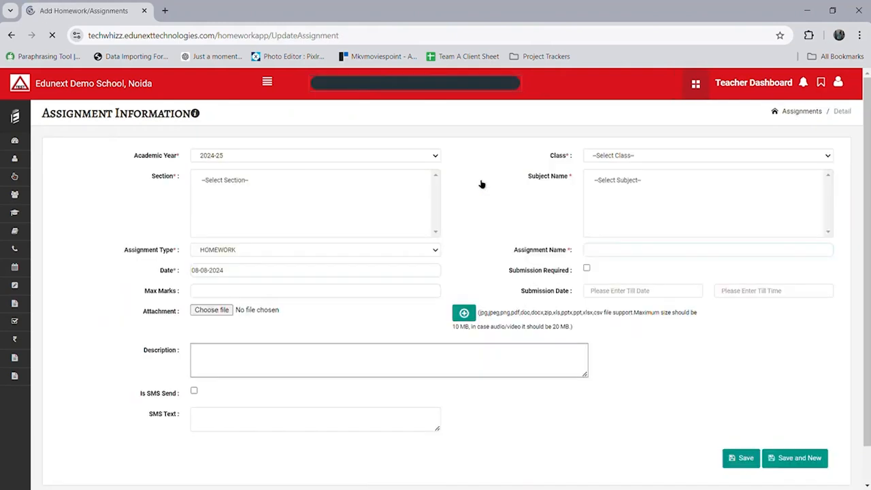
left_click(680, 160)
left_click(664, 195)
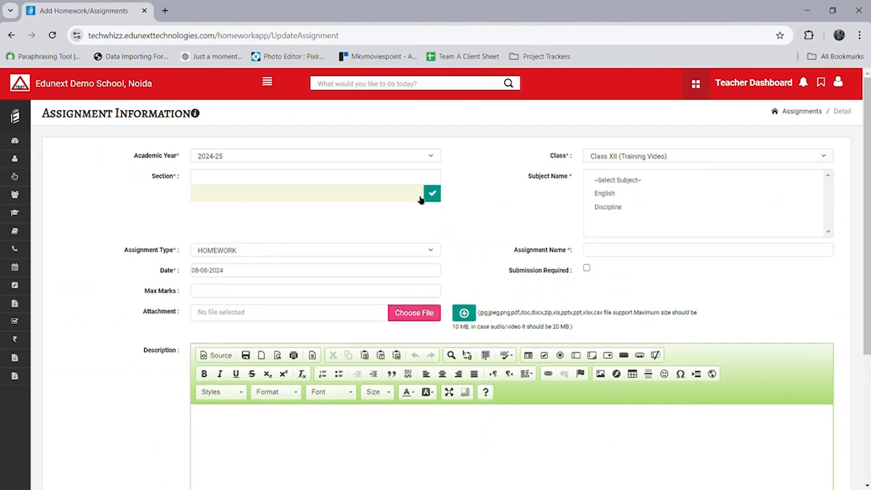
left_click(439, 201)
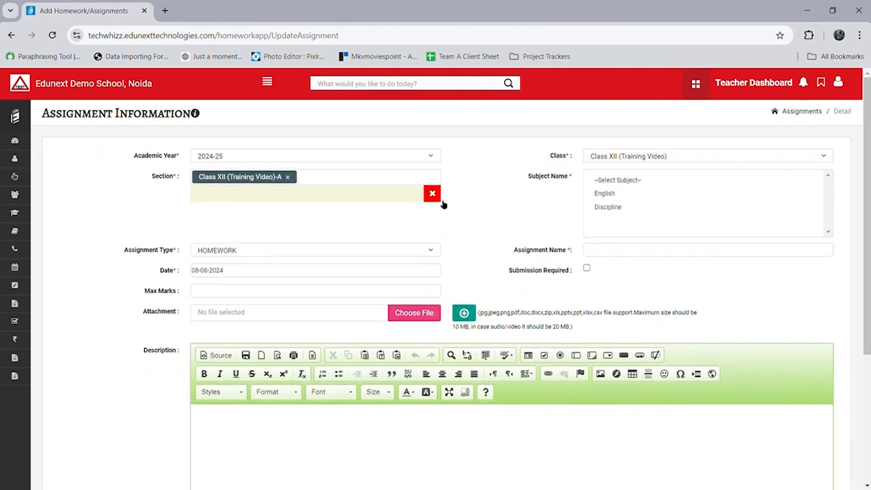
left_click(604, 199)
Step: Name the assignment 'Demo', describe it as 'Training', and save it
left_click(622, 253)
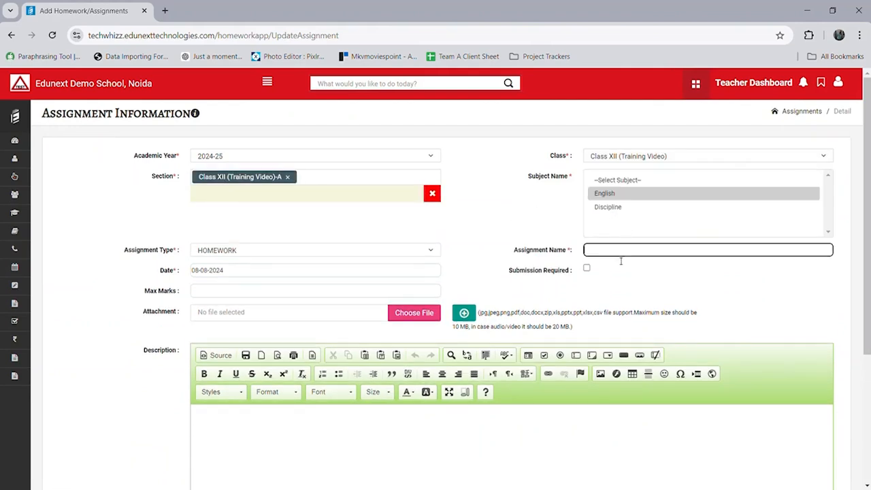
type("Demo")
left_click(455, 419)
type("Training")
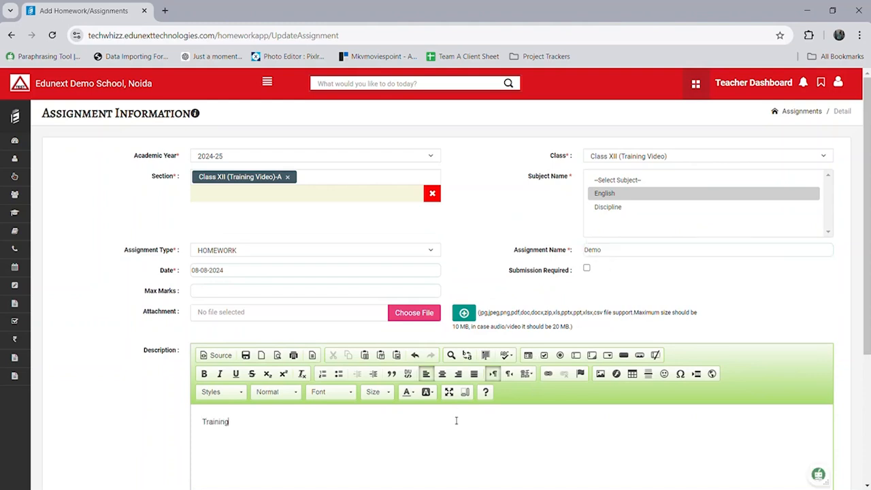
left_click(464, 314)
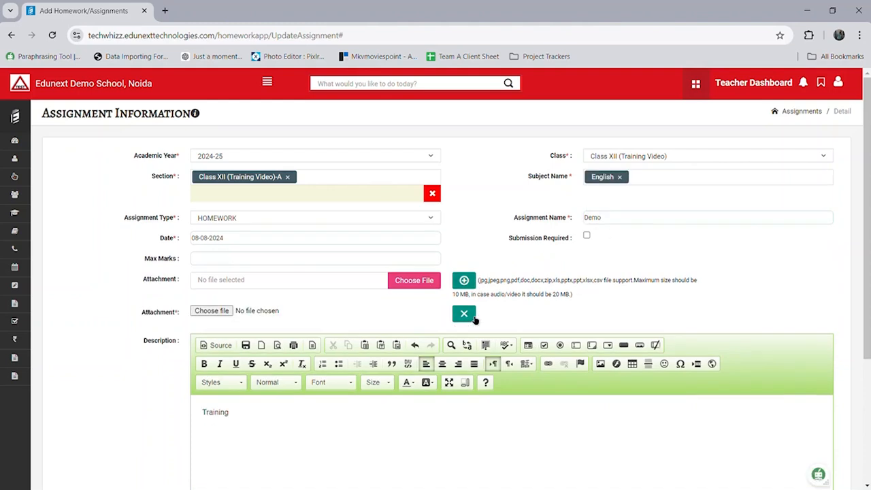
scroll(609, 311, "down", 3)
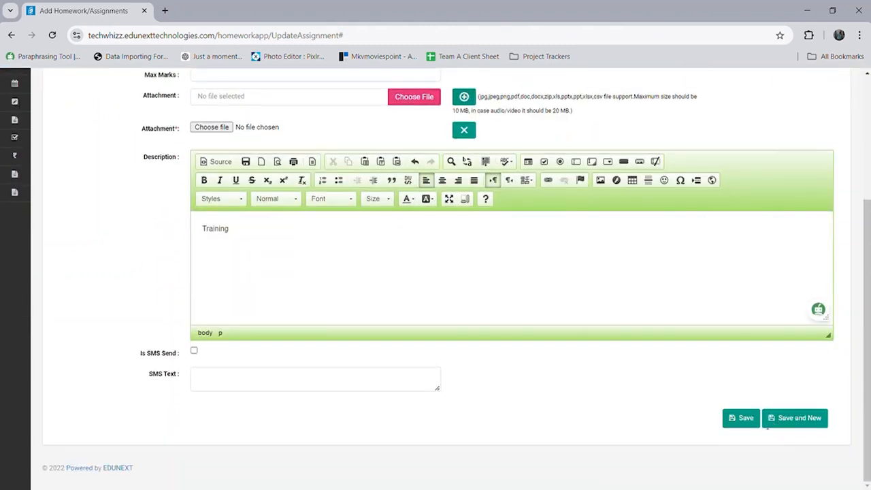
left_click(749, 423)
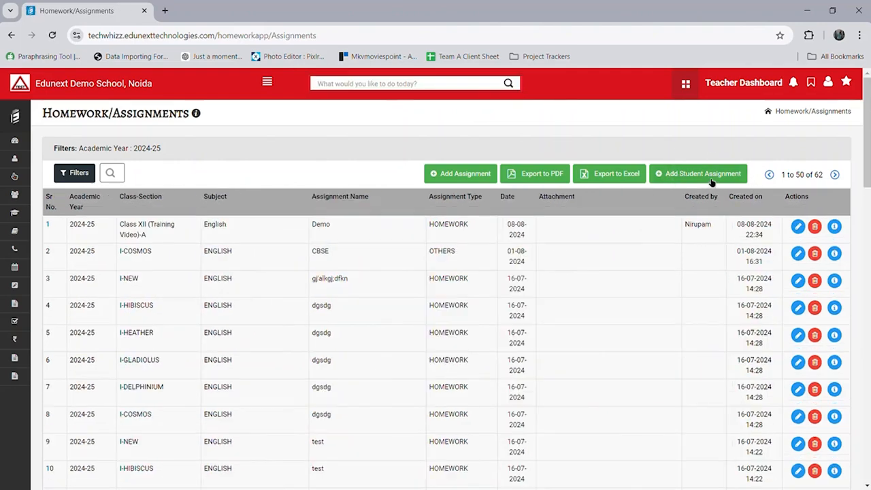
Step: Start a new assignment for Class XII (Training Video), section A, and one chosen student
left_click(711, 179)
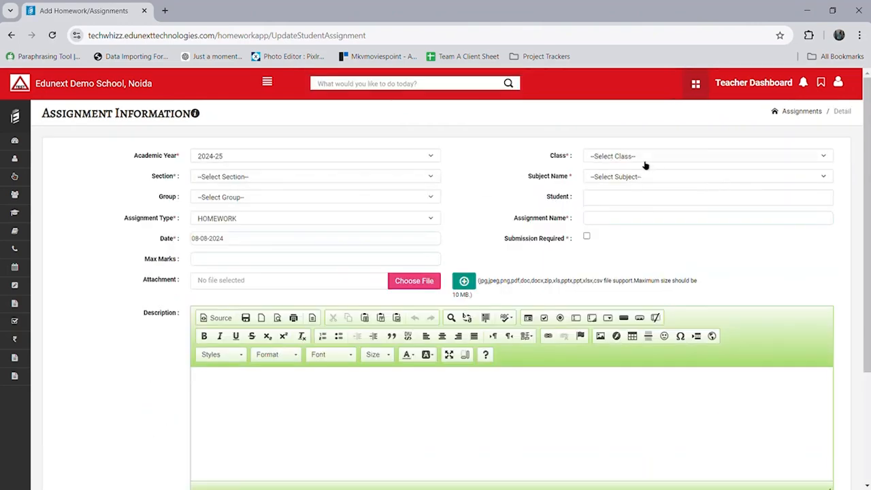
left_click(610, 156)
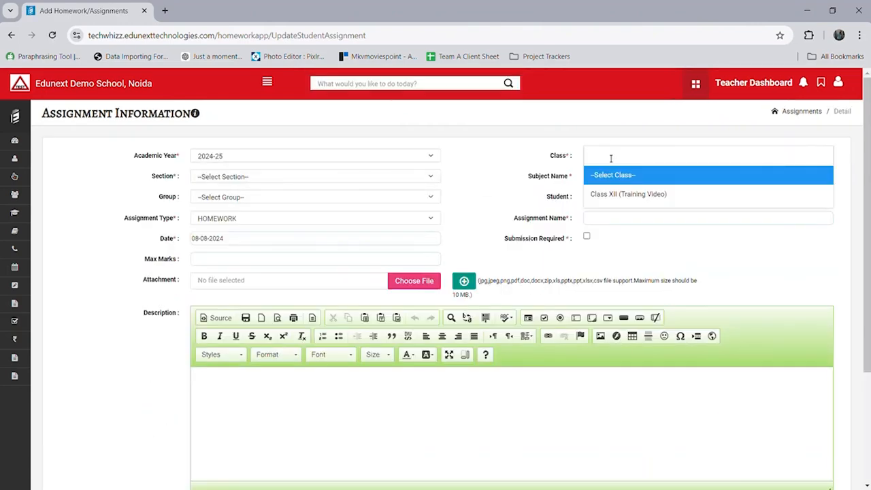
left_click(616, 194)
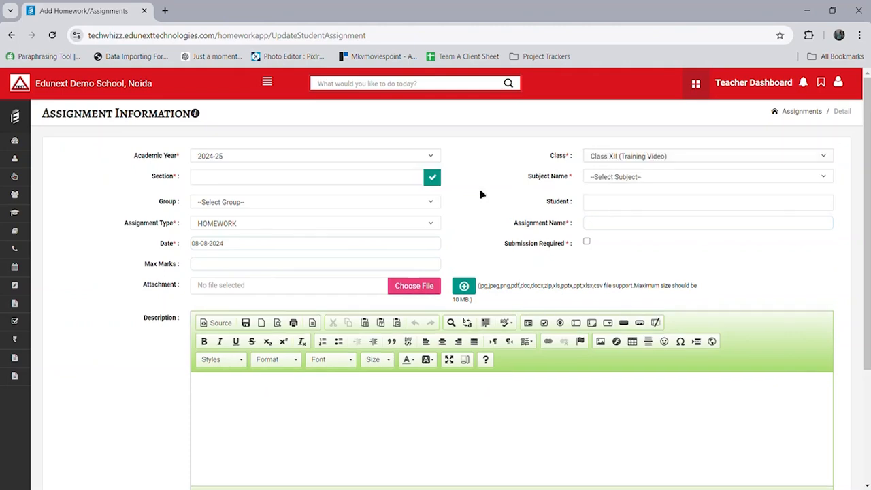
left_click(433, 178)
left_click(615, 209)
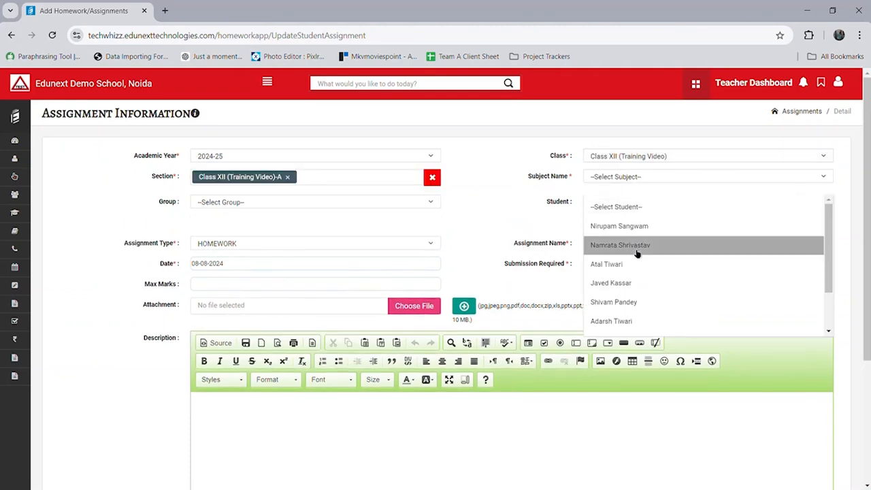
left_click(637, 246)
scroll(556, 270, "down", 3)
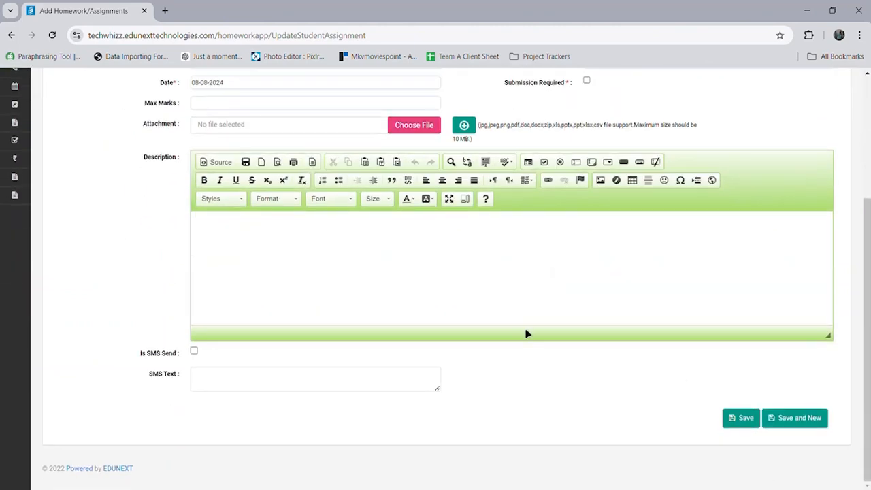
scroll(527, 334, "up", 3)
left_click(27, 120)
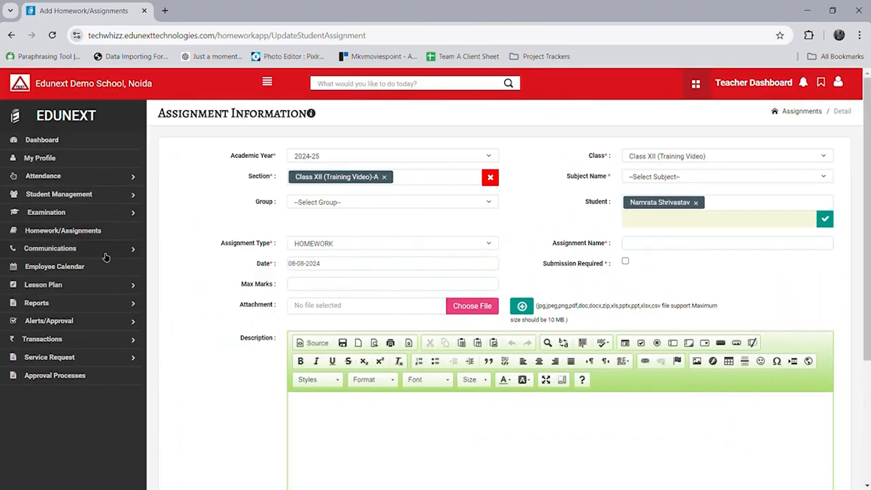
left_click(105, 256)
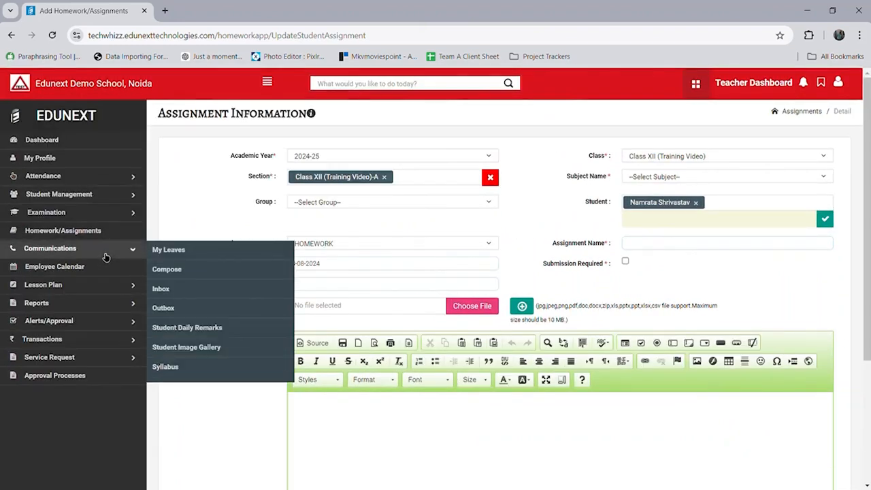
Step: In My Leaves, start a new leave request from 08-08-2024 to 08-08-2024
left_click(169, 258)
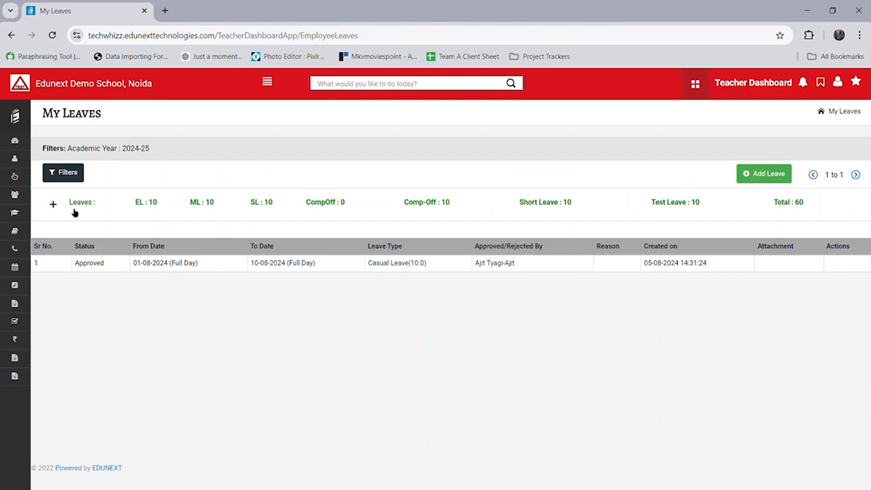
left_click(53, 204)
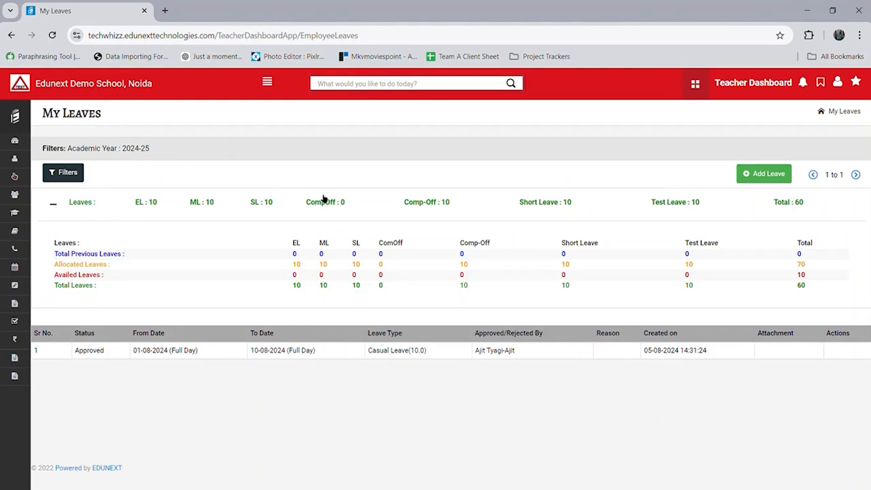
left_click(772, 174)
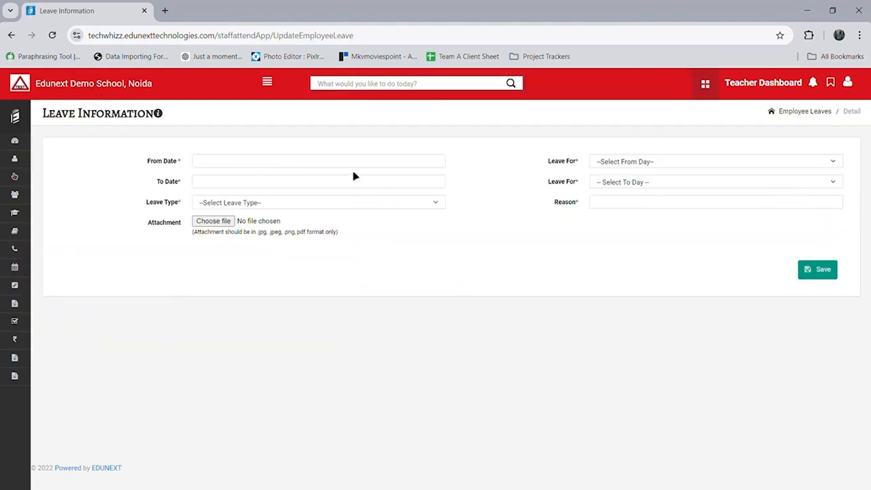
left_click(355, 166)
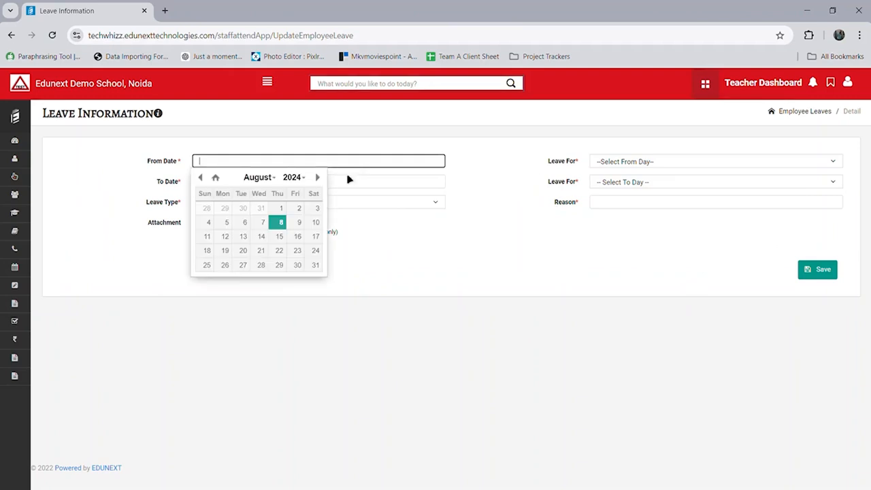
left_click(285, 223)
left_click(300, 183)
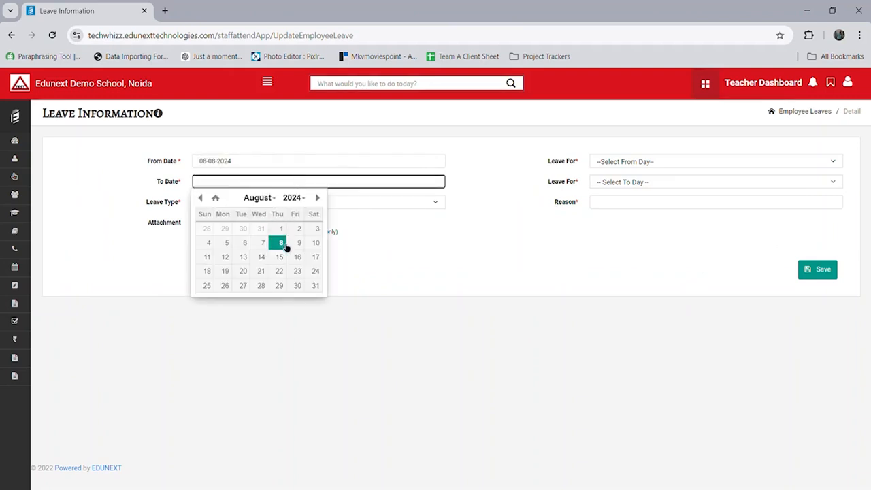
left_click(282, 245)
Step: Make it a Comp-Off leave, Second Half, with reason 'Demo', and save it
left_click(317, 204)
left_click(305, 271)
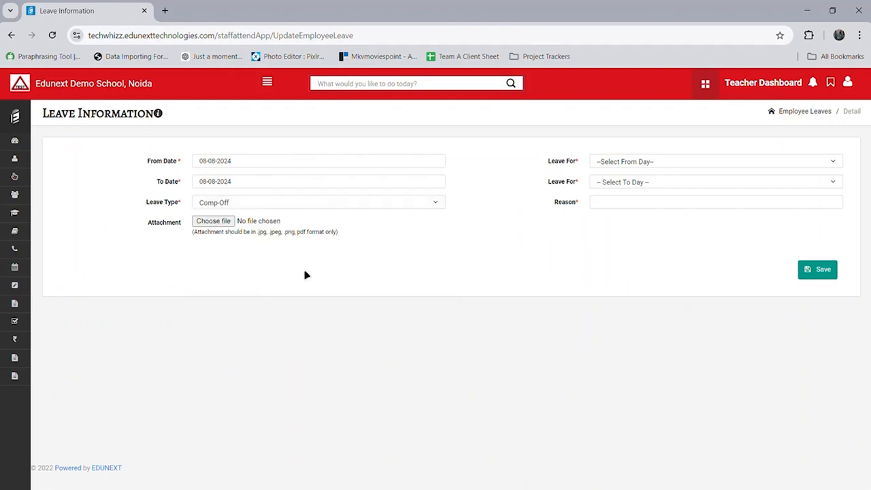
left_click(607, 203)
type("Demo")
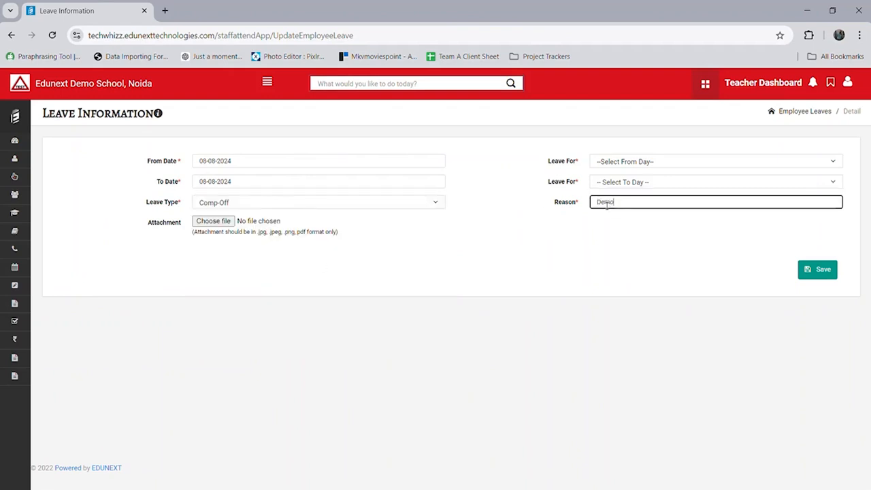
left_click(631, 164)
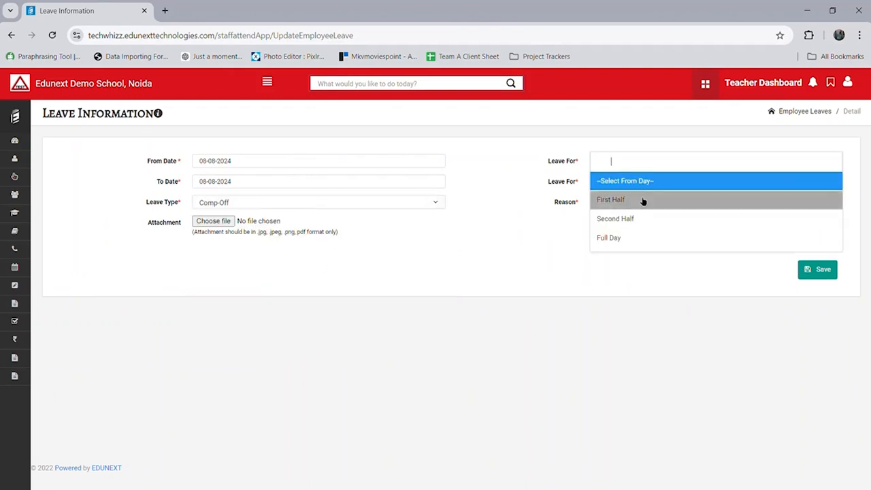
left_click(636, 218)
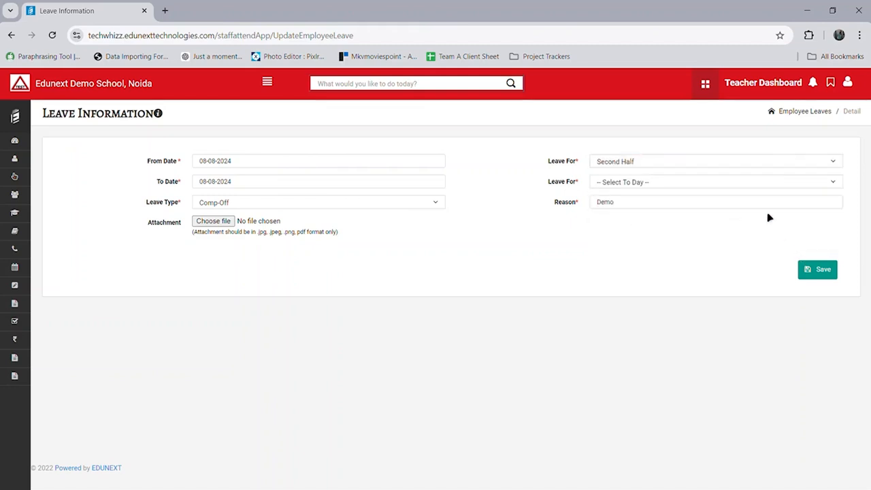
left_click(747, 183)
left_click(722, 239)
left_click(812, 271)
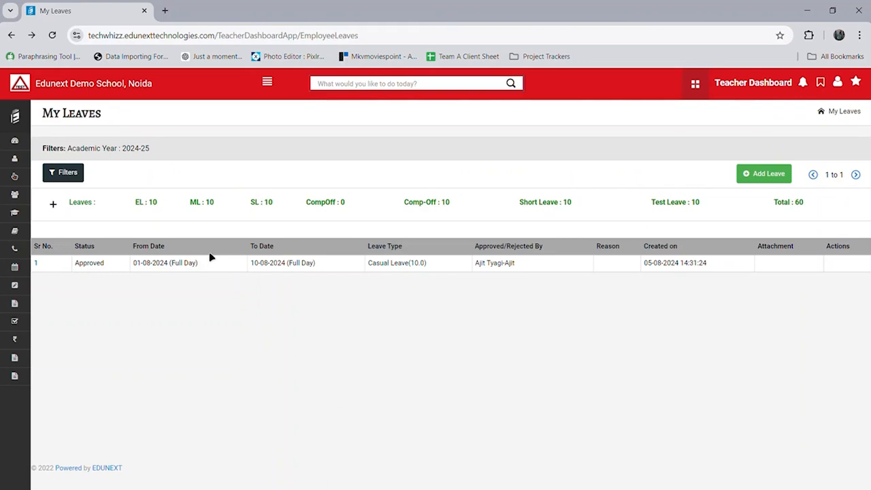
left_click(53, 205)
left_click(125, 257)
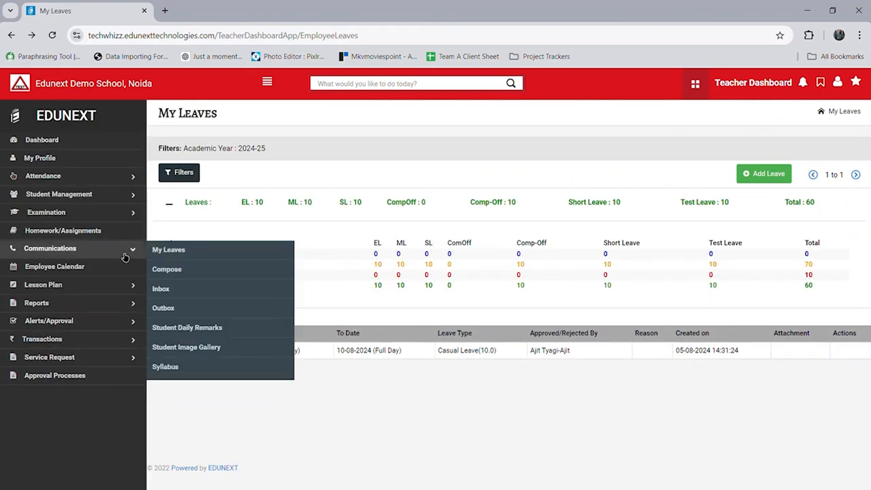
Step: Compose a communication addressed to one student of Class XII (Training Video)-A
left_click(202, 275)
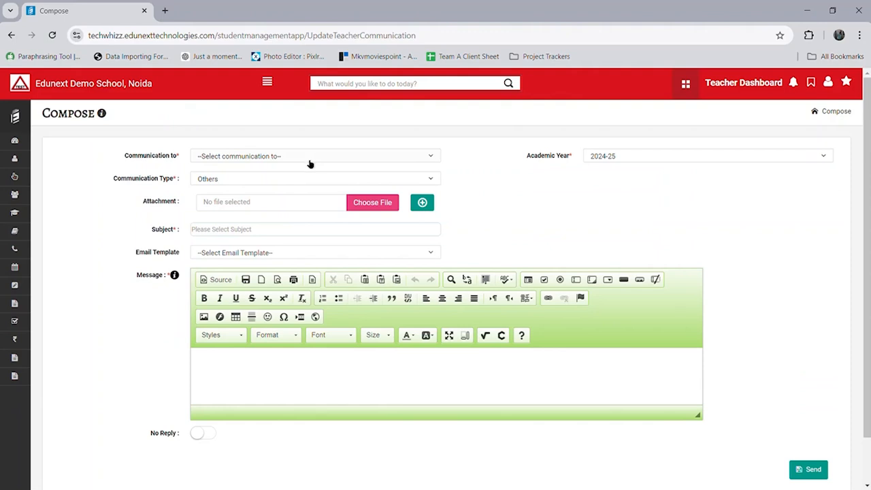
left_click(309, 160)
left_click(277, 196)
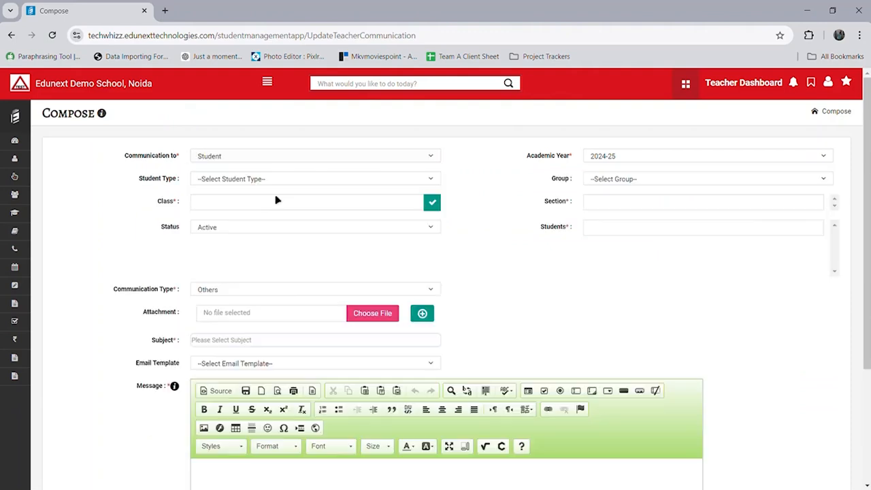
left_click(323, 207)
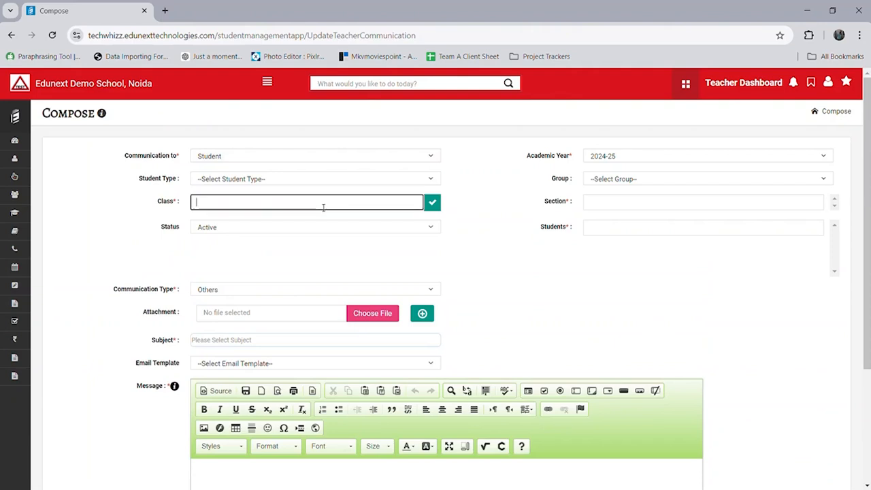
scroll(345, 317, "down", 5)
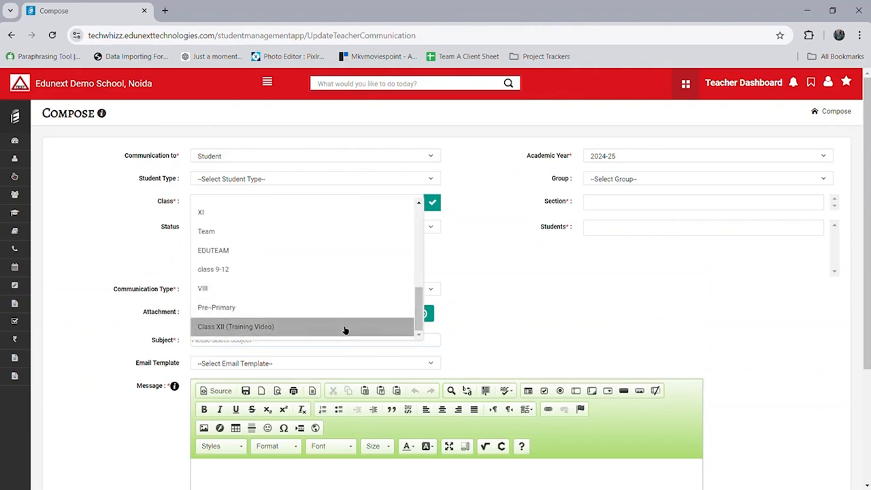
left_click(345, 327)
left_click(631, 206)
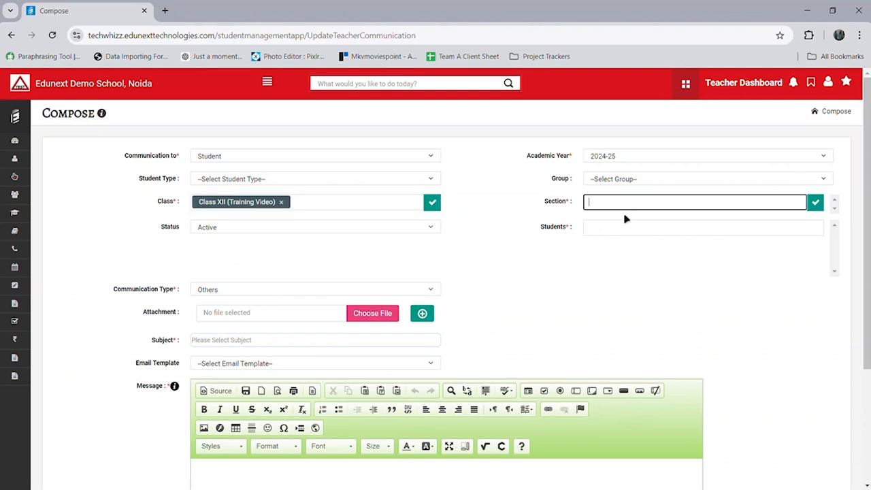
left_click(630, 214)
left_click(630, 230)
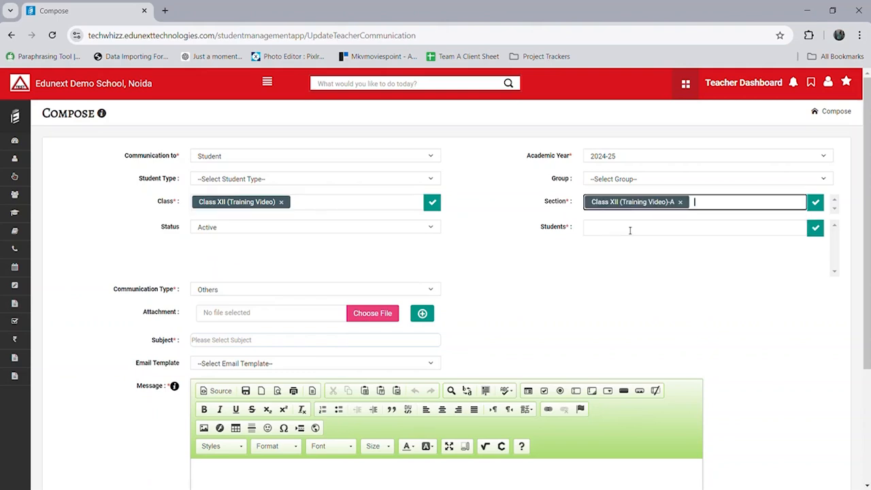
left_click(627, 228)
left_click(621, 262)
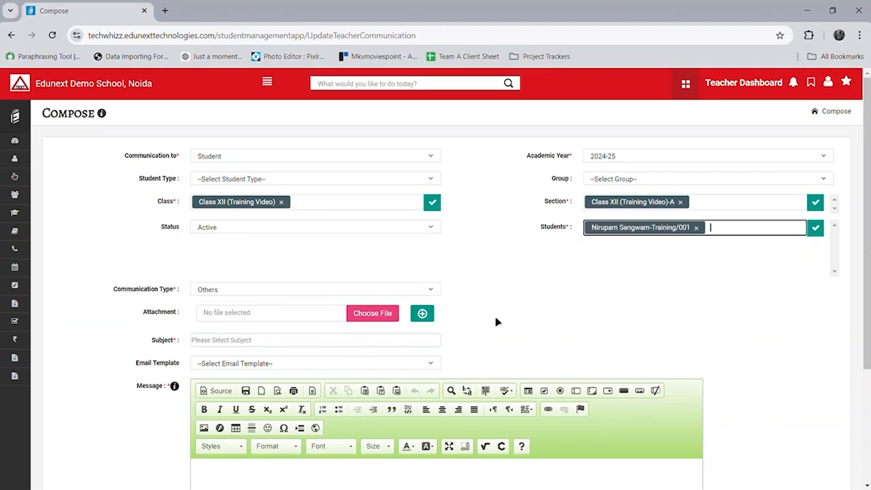
scroll(496, 321, "down", 3)
Step: Enter subject and message 'Demo', leave no-reply off, and send the communication
left_click(299, 318)
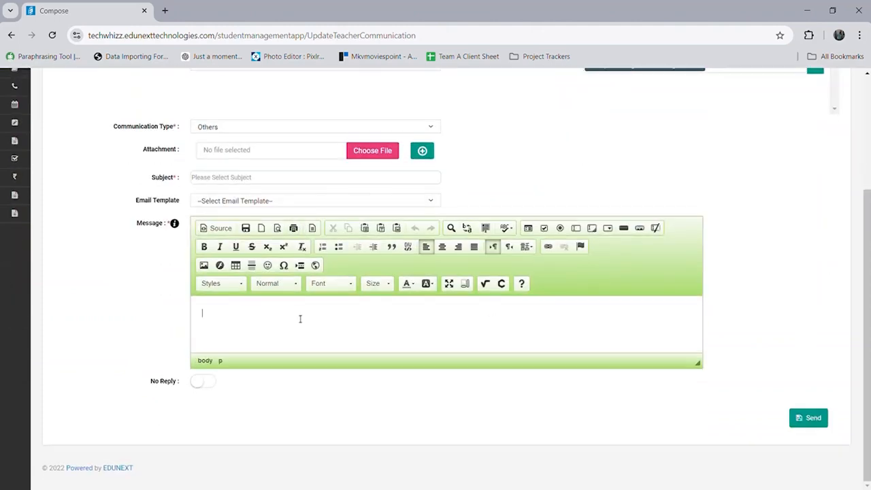
type("Demo")
left_click(196, 181)
type("Demo")
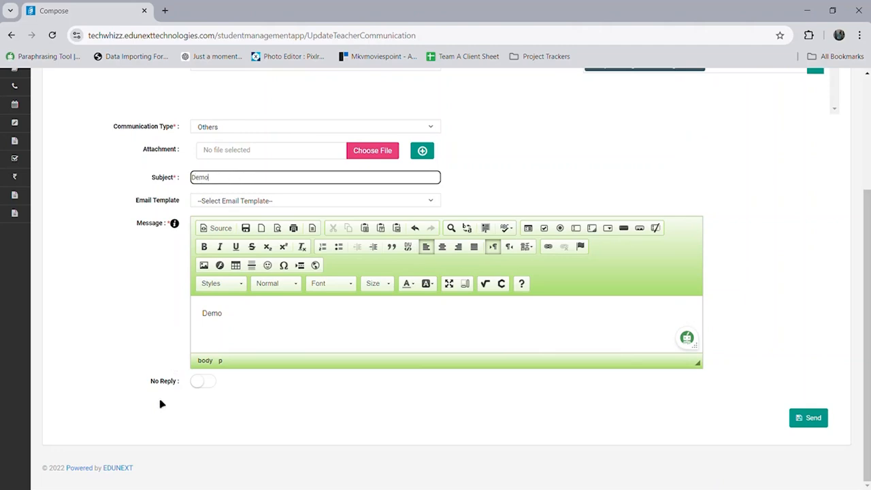
left_click_drag(153, 389, 176, 392)
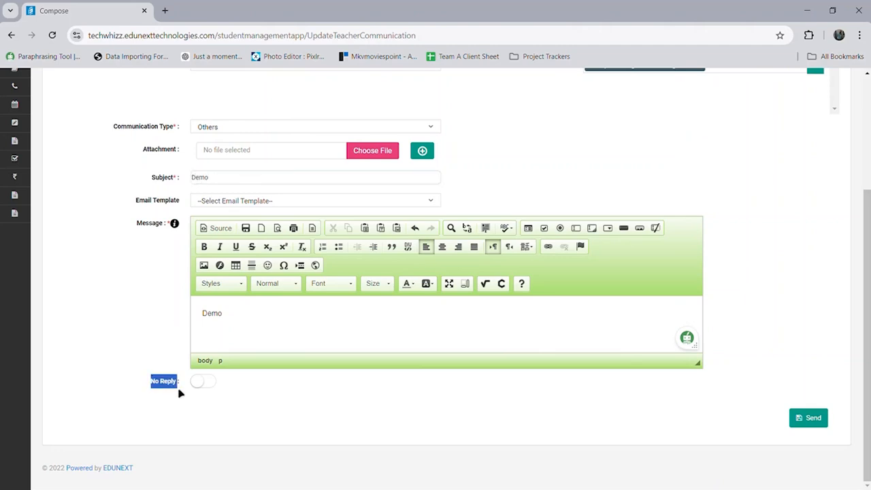
left_click(207, 388)
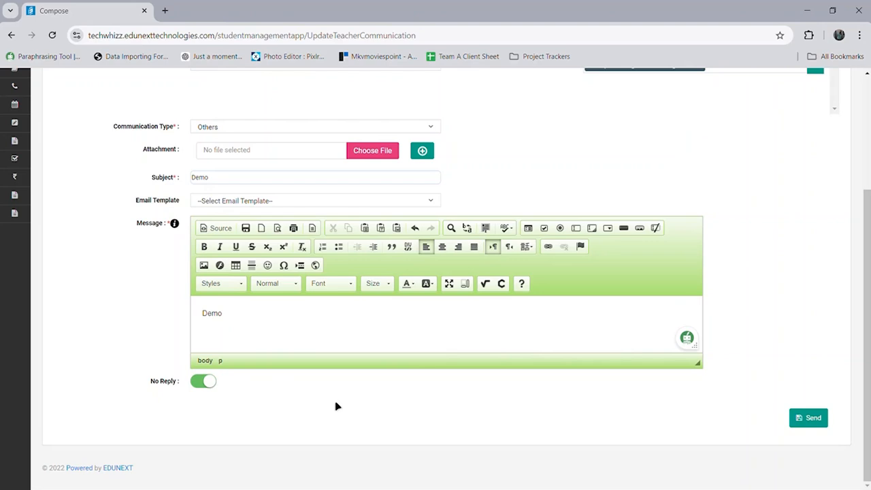
left_click(204, 382)
left_click(826, 425)
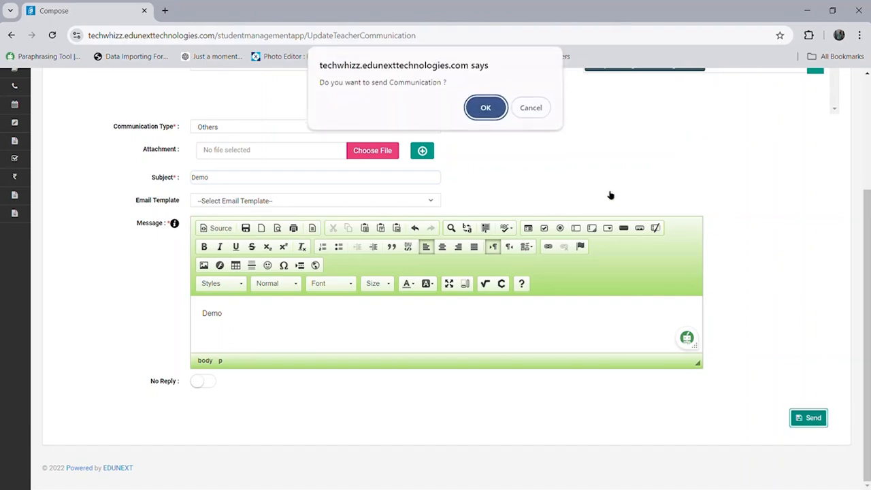
key("Return")
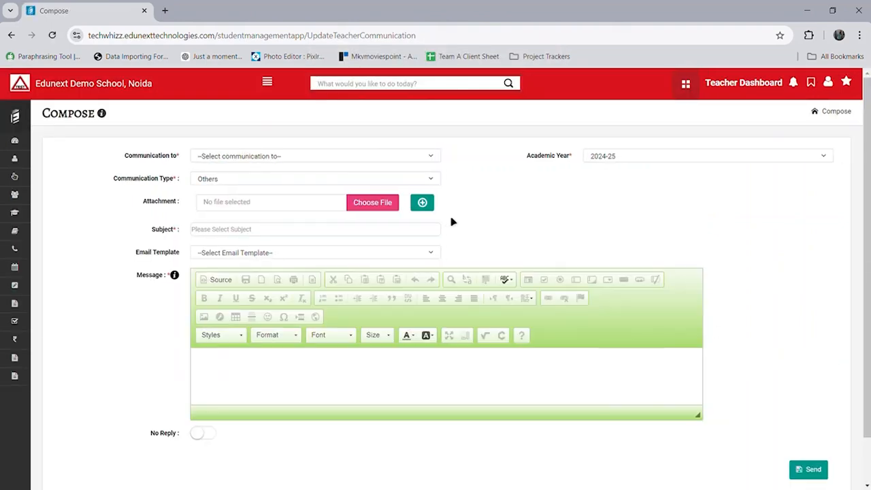
Step: Browse the received messages in the Inbox, then the sent messages in the Outbox
left_click(25, 120)
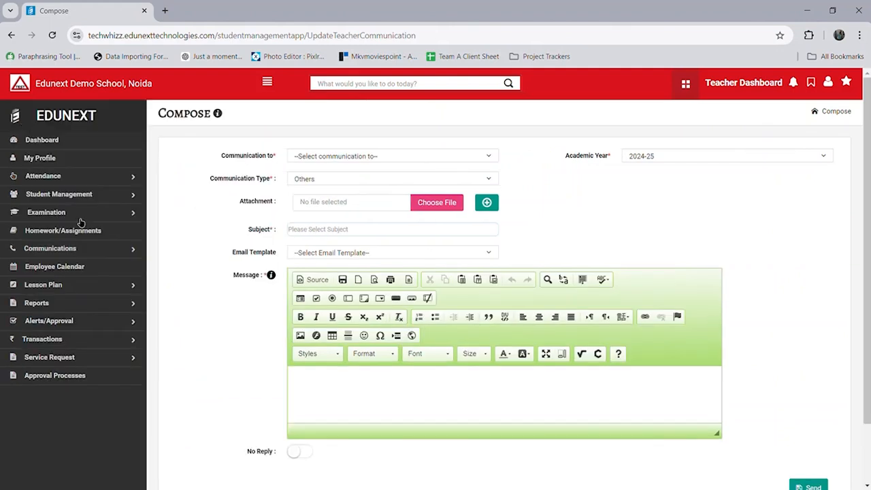
left_click(117, 251)
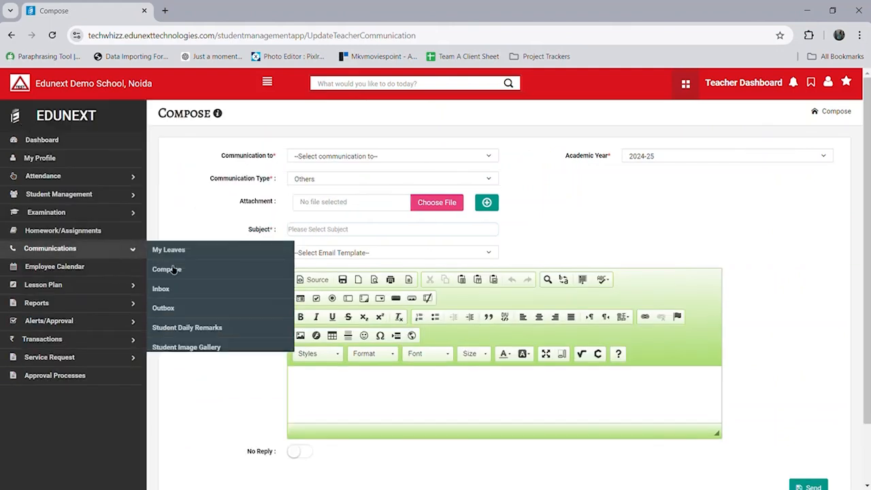
left_click(196, 295)
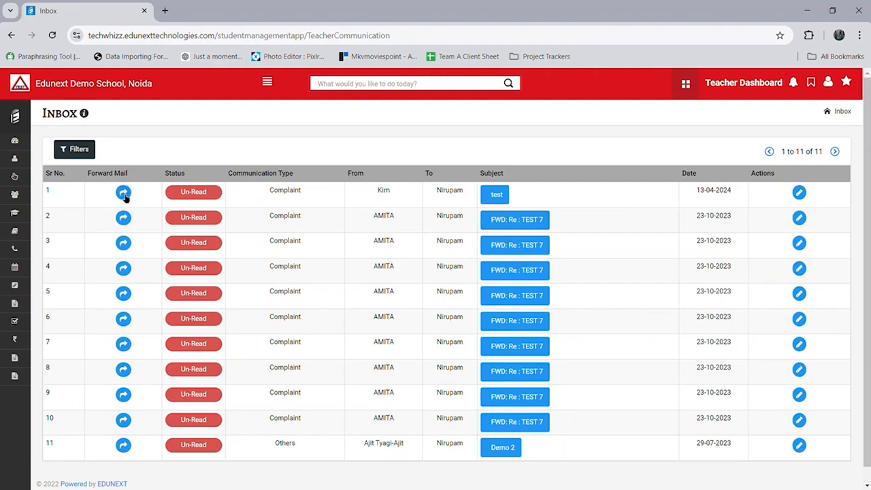
mouse_move(26, 126)
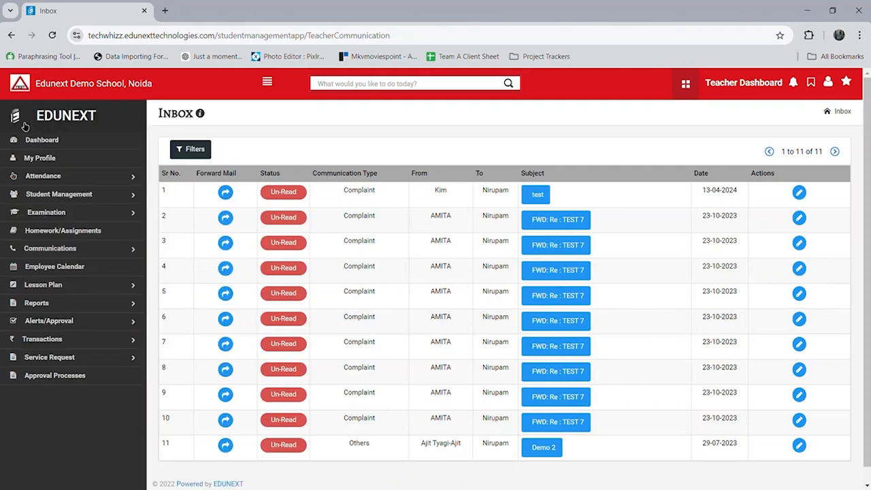
left_click(113, 250)
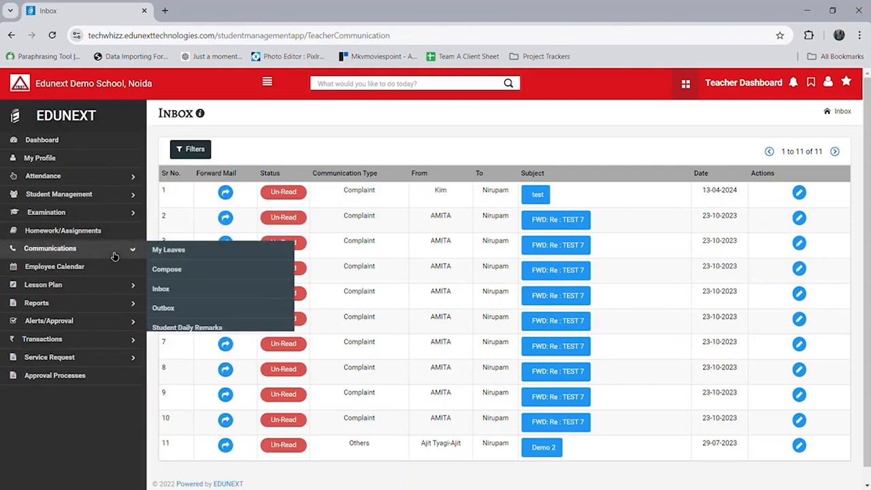
left_click(186, 315)
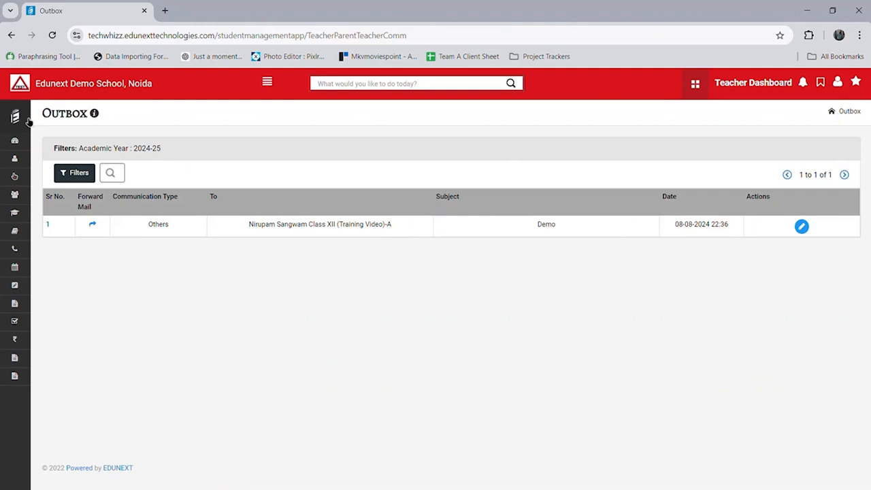
Step: Open the Student Daily Remarks list showing the NURSERY-CALENDULA 'test remark'
mouse_move(27, 120)
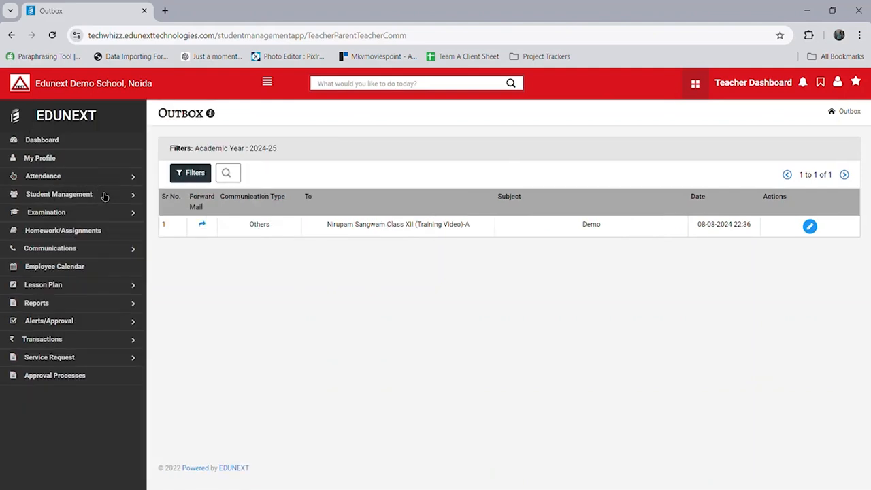
left_click(107, 252)
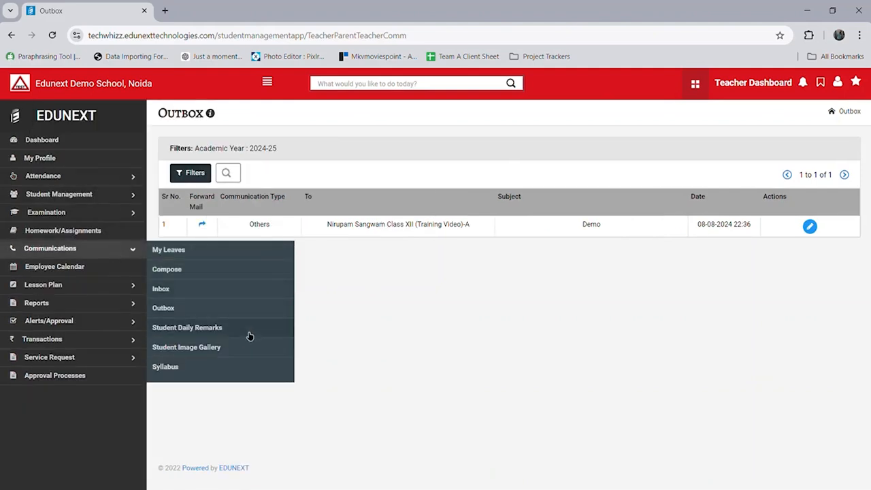
left_click(225, 335)
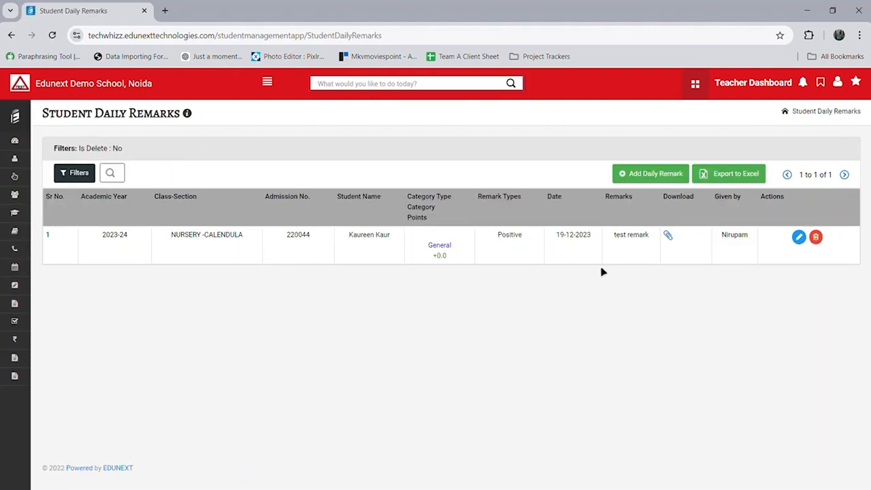
Step: Start a new daily remark for the first student of Class XII (Training Video)-A
left_click(645, 179)
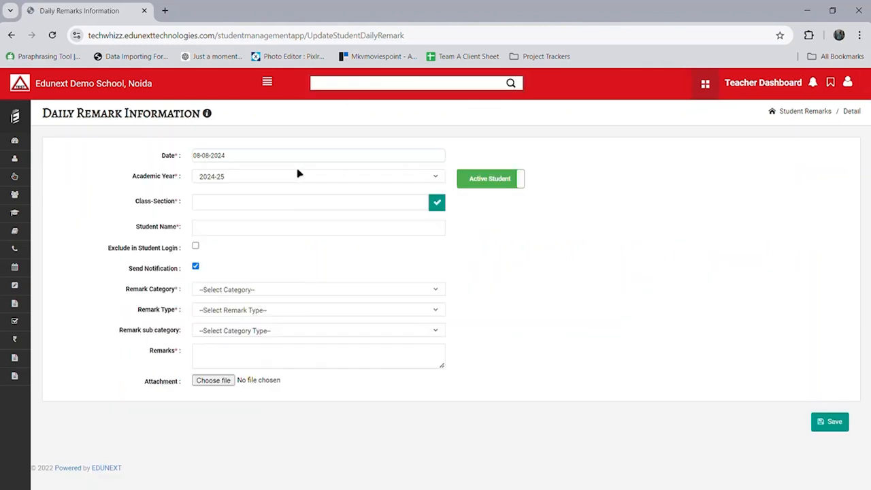
left_click(437, 207)
left_click(417, 230)
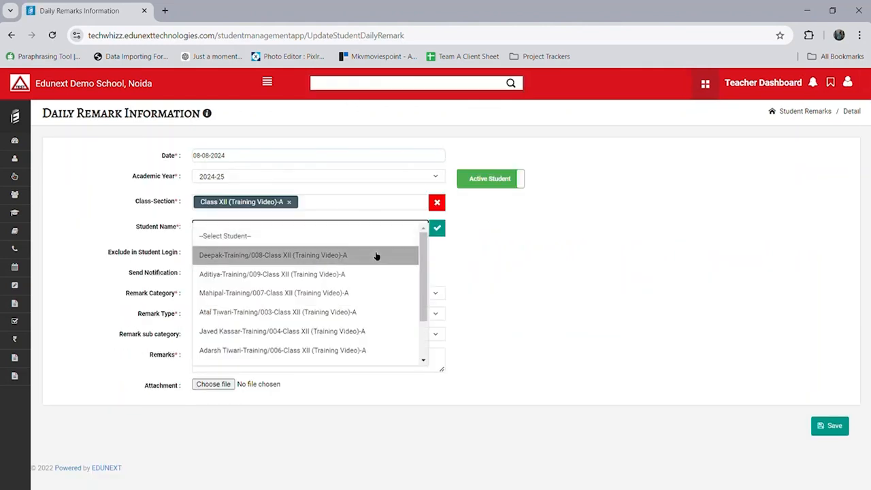
left_click(373, 255)
Step: Set the remark category to DRESSING, write 'Demo' as the remark, and save it
left_click(296, 298)
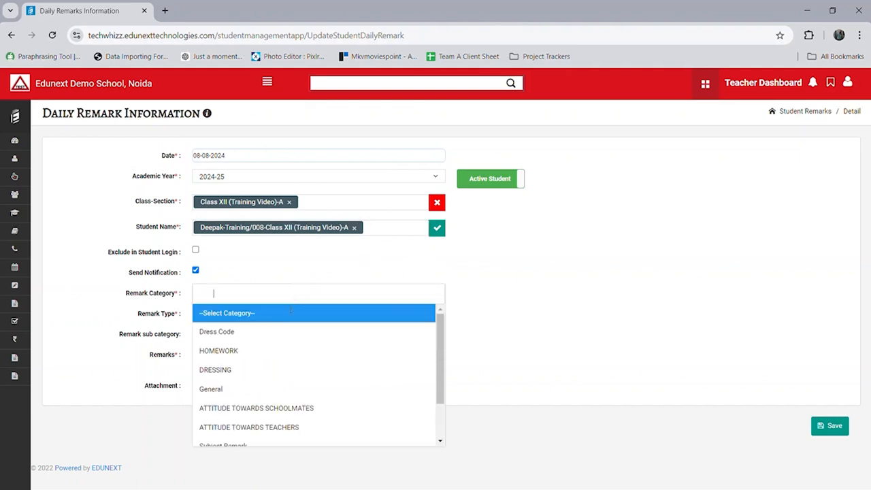
left_click(259, 376)
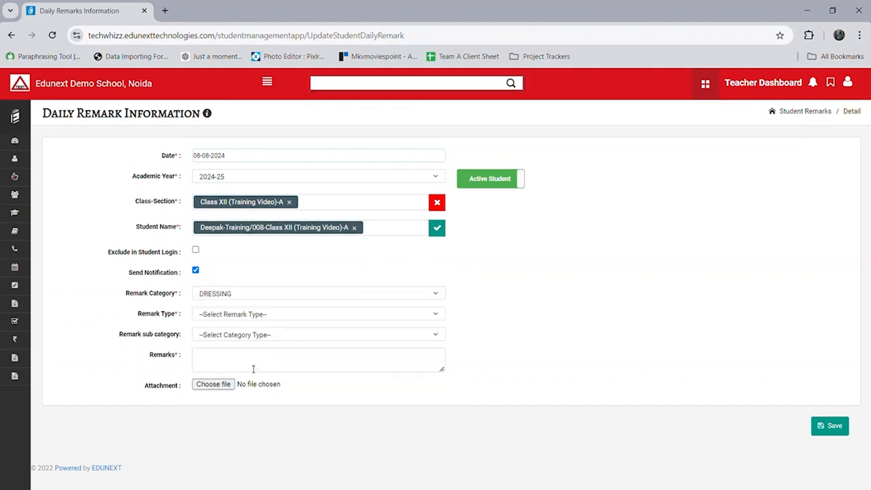
left_click(253, 369)
type("Demo")
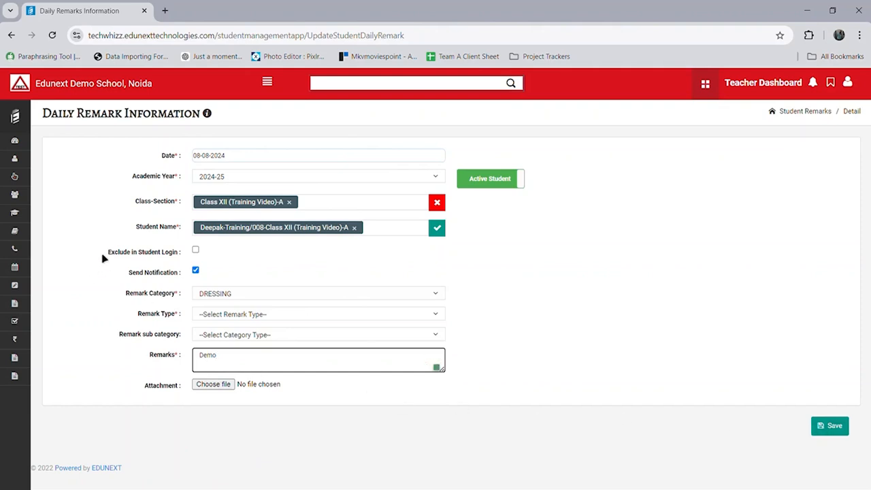
left_click_drag(103, 258, 185, 265)
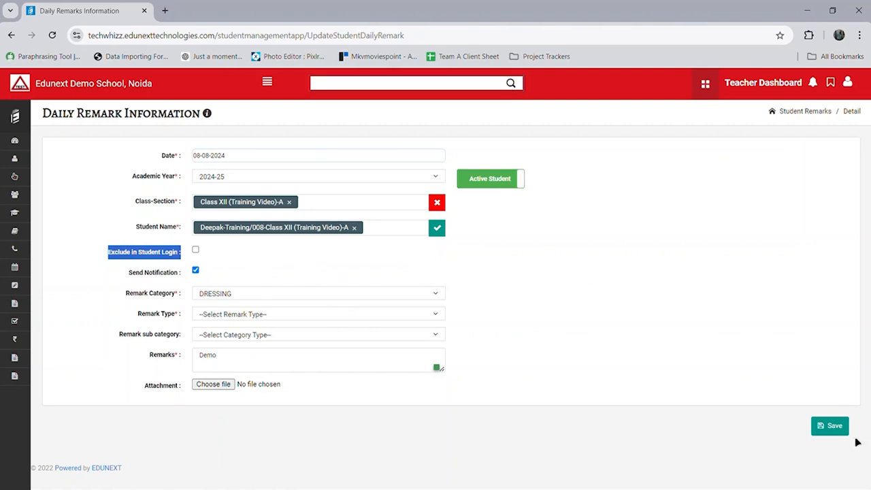
left_click(830, 426)
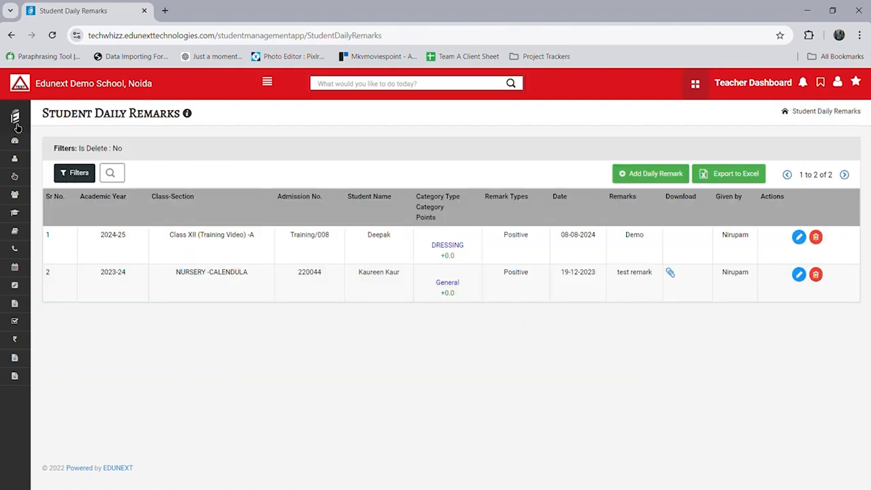
left_click(18, 128)
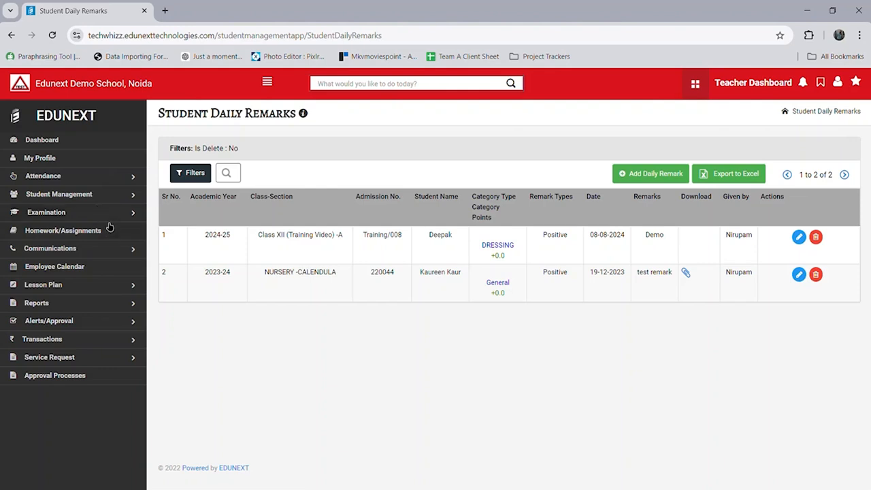
Step: Start a new Student Image Gallery entry titled 'Dance Activity'
left_click(116, 256)
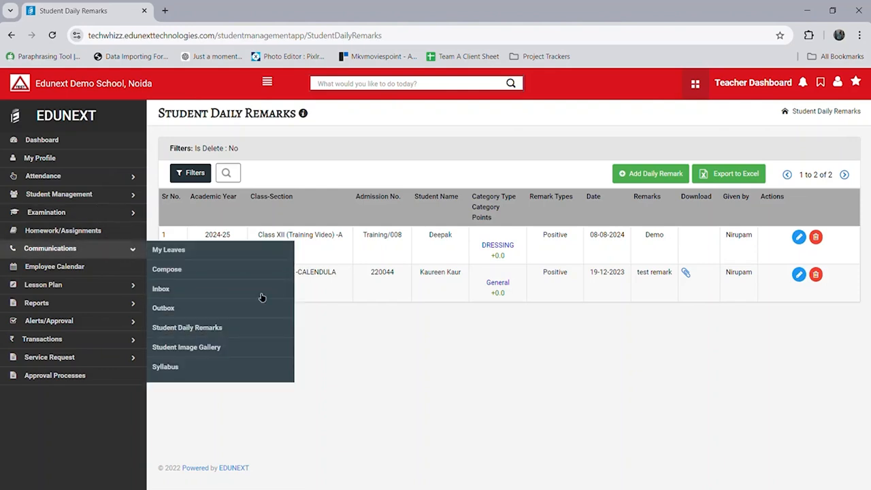
left_click(278, 349)
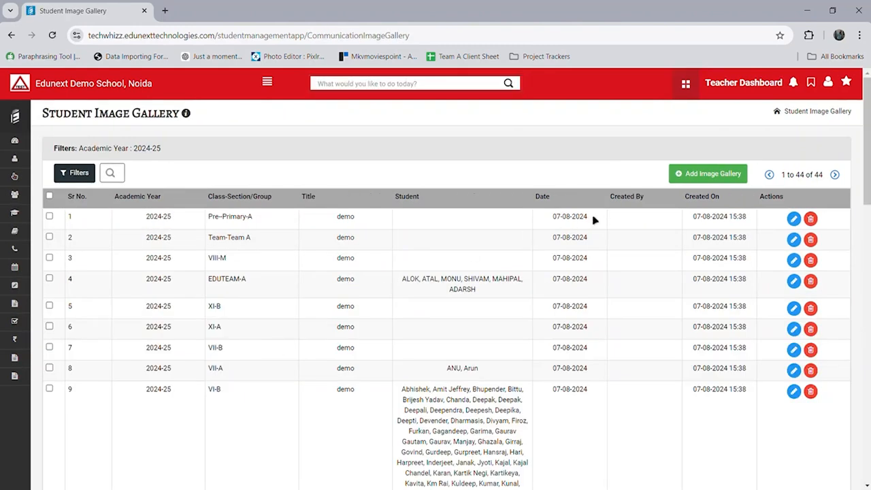
left_click(744, 176)
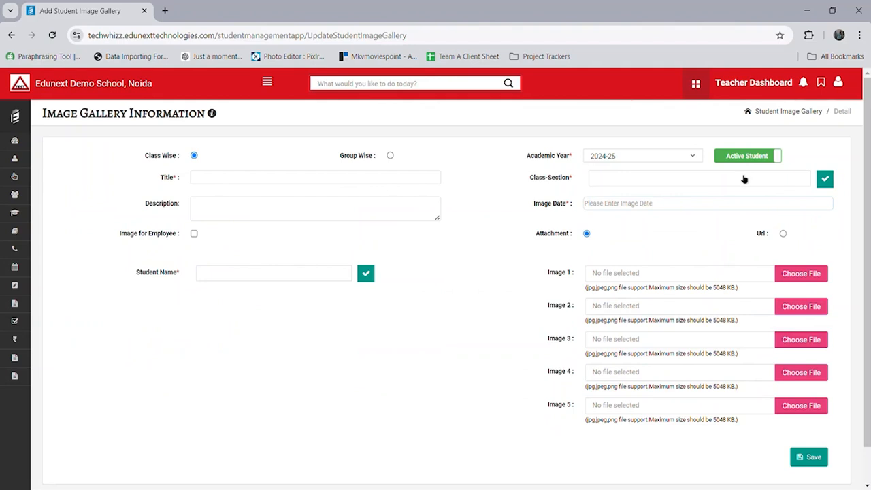
left_click(372, 184)
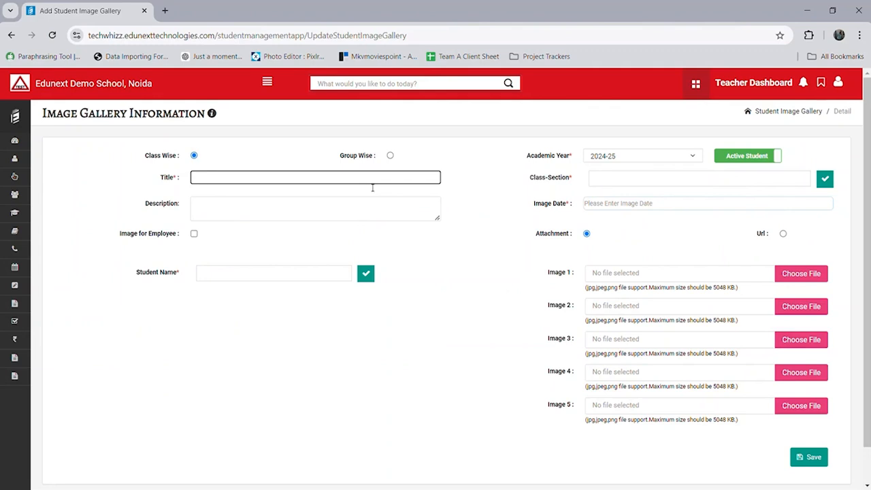
type("Dance Activity")
Step: Switch the gallery attachment to Url and paste in the image URL
scroll(594, 289, "down", 1)
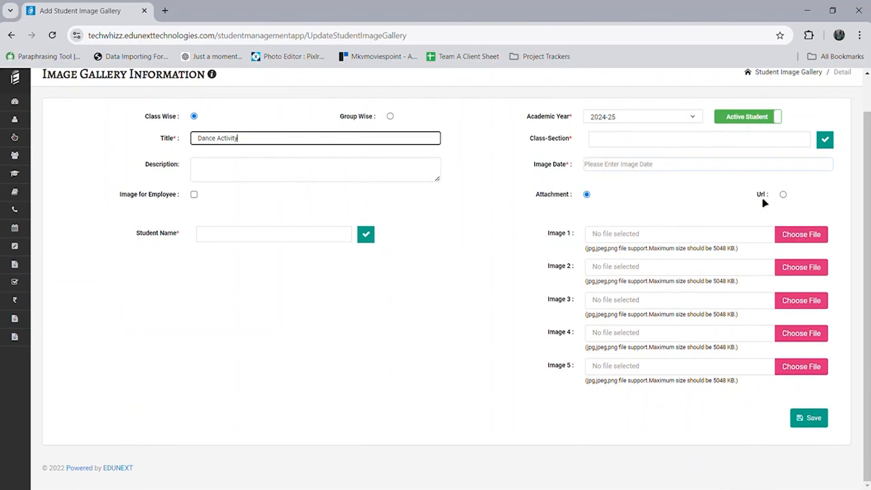
left_click(782, 194)
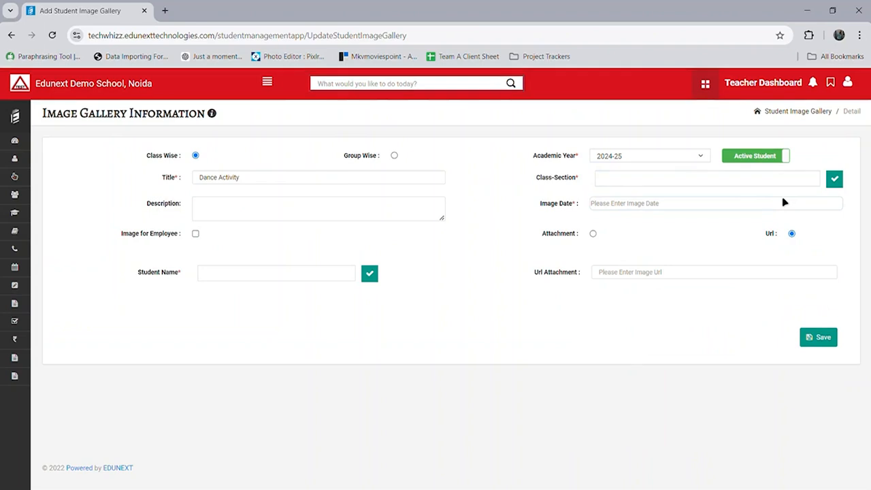
left_click(763, 274)
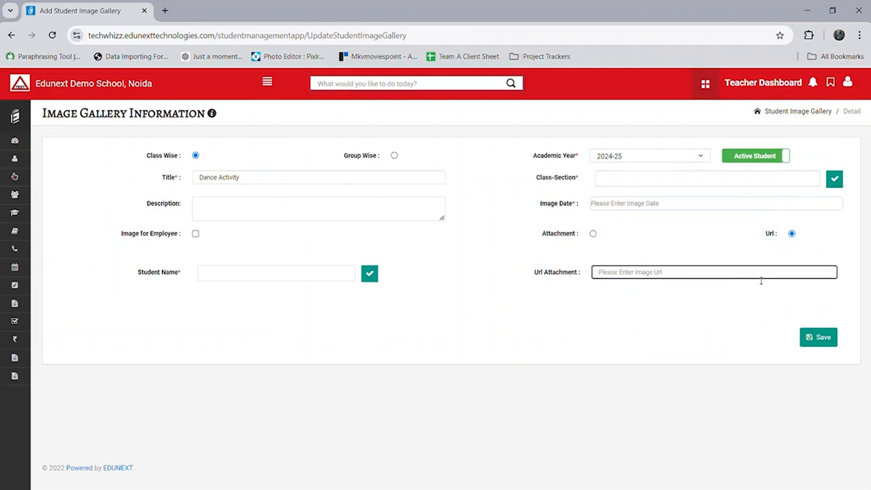
type("WNHXEM")
Step: Go to the Syllabus list under Communications
left_click(19, 119)
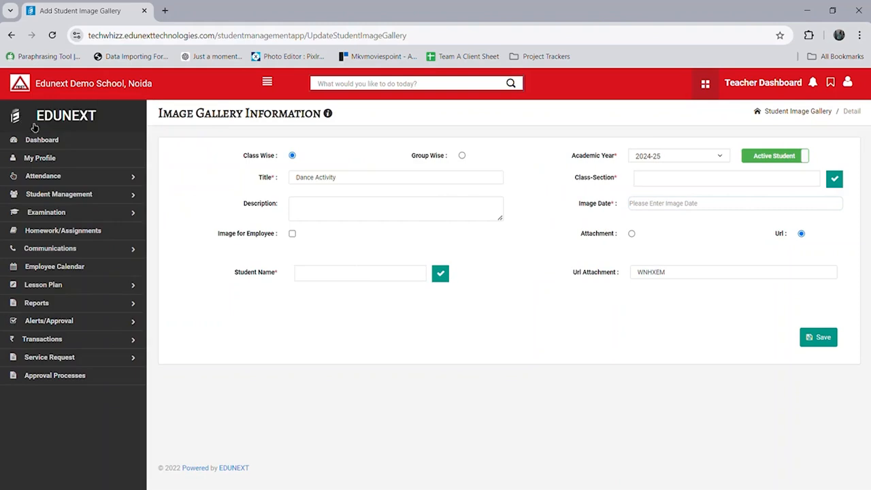
left_click(89, 252)
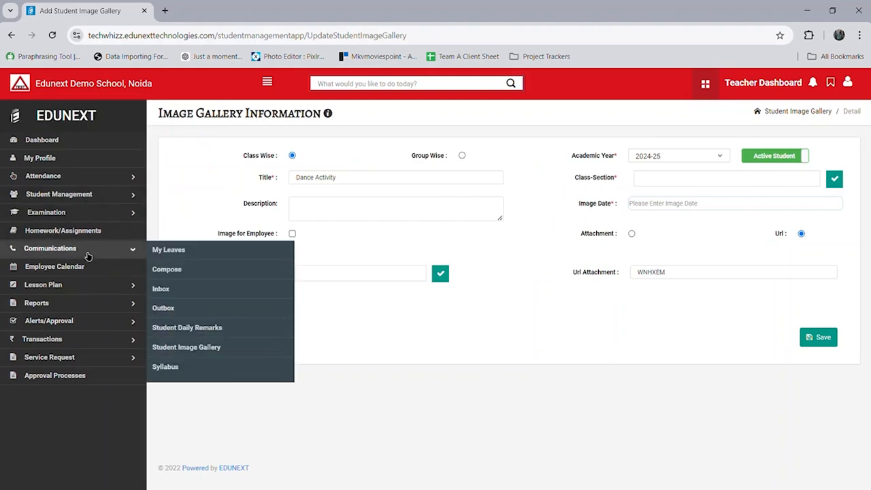
left_click(216, 376)
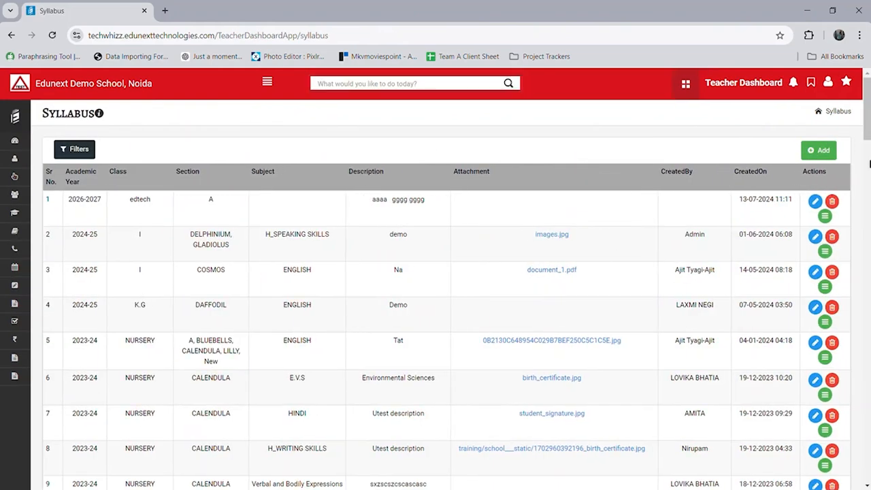
Step: Begin a 2024-25 Class XII (Training Video) syllabus entry, cancel the paste prompt, and go to Employee Calendar
left_click(824, 150)
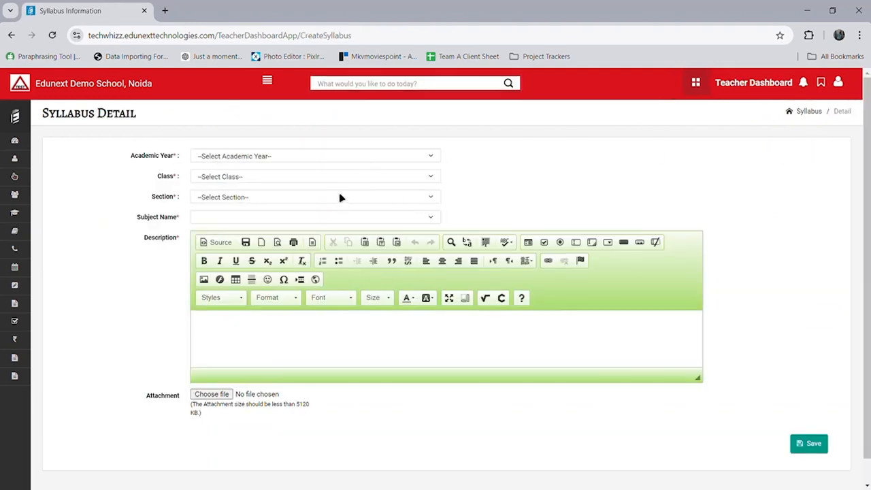
left_click(346, 158)
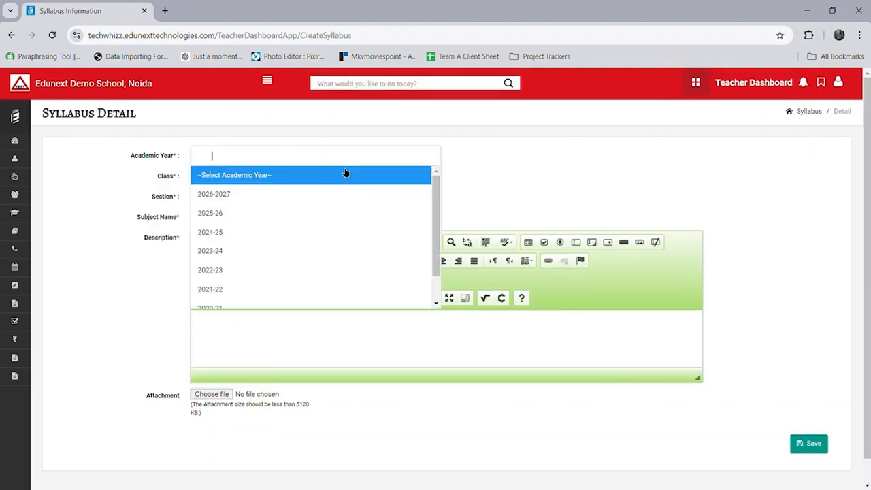
left_click(330, 234)
left_click(313, 180)
left_click(302, 213)
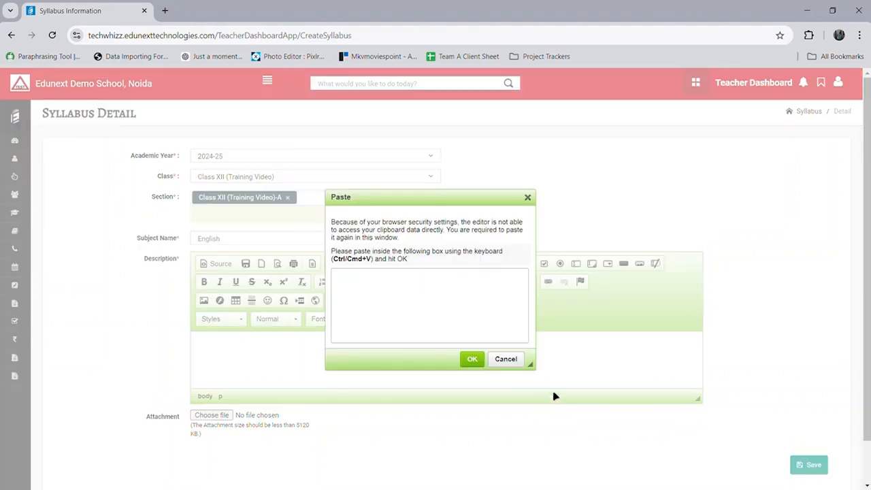
left_click(523, 364)
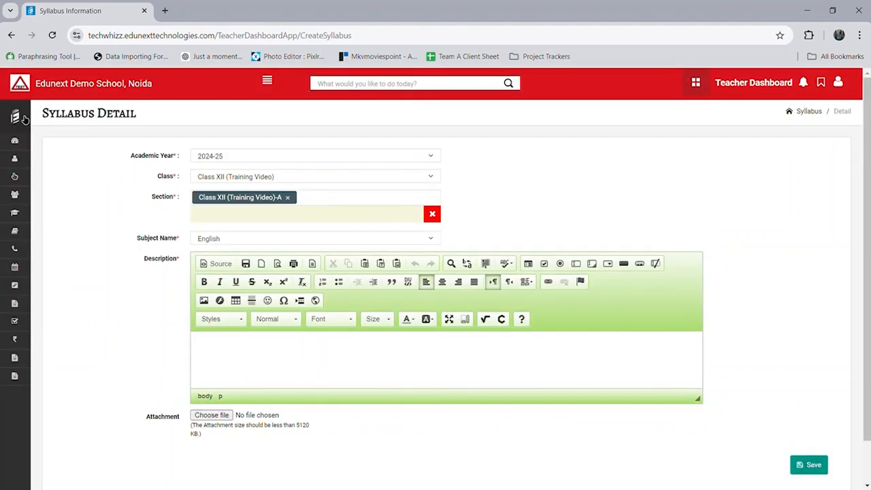
left_click(24, 119)
left_click(108, 278)
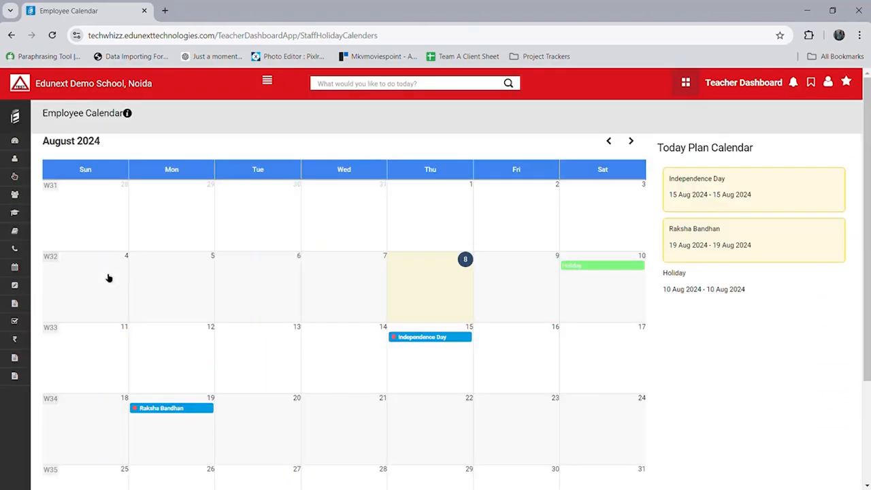
Step: Scroll the August 2024 Employee Calendar, expand the labelled sidebar, and show the Lesson Plan options
scroll(109, 278, "down", 3)
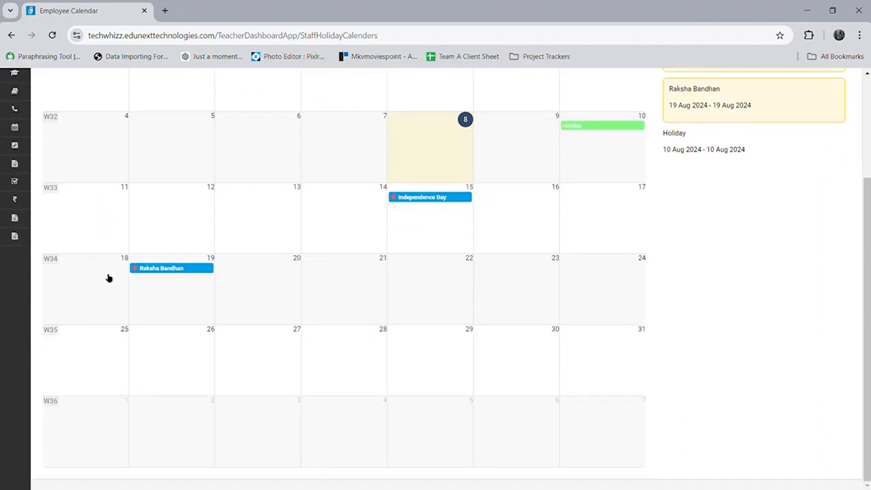
scroll(109, 277, "up", 3)
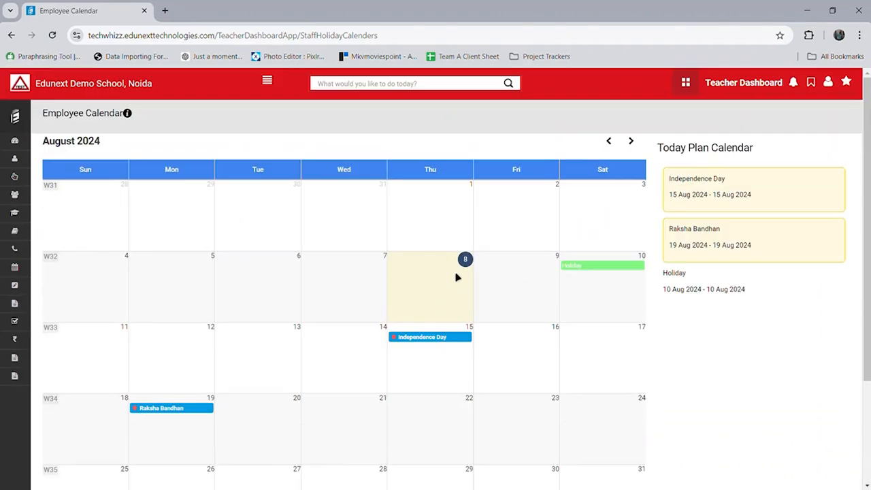
left_click(16, 118)
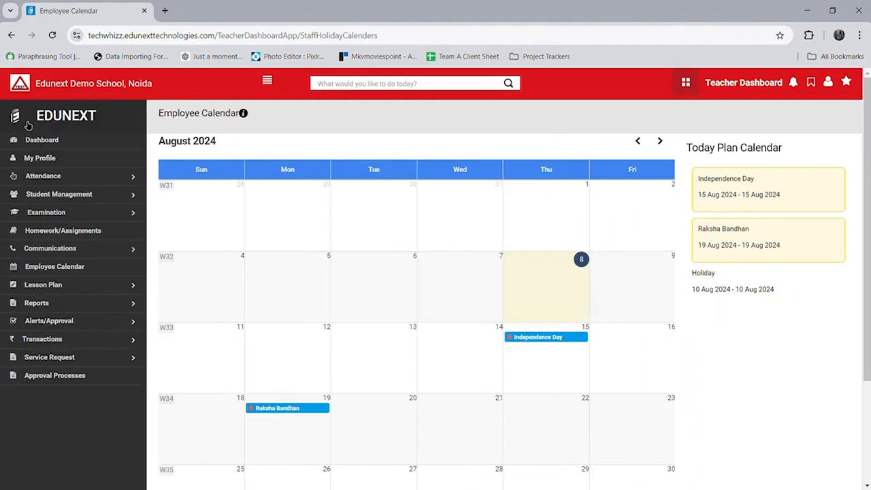
left_click(134, 294)
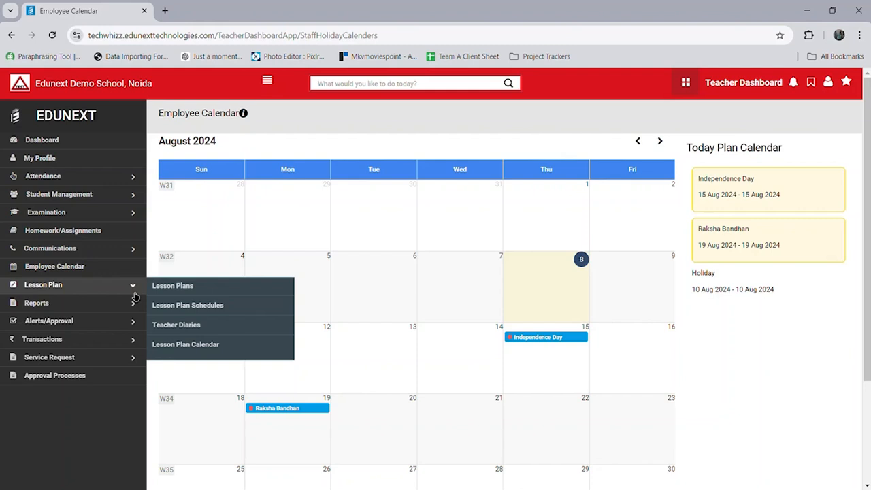
Step: Start a new lesson plan with Class XII (Training Video) as the class
left_click(174, 292)
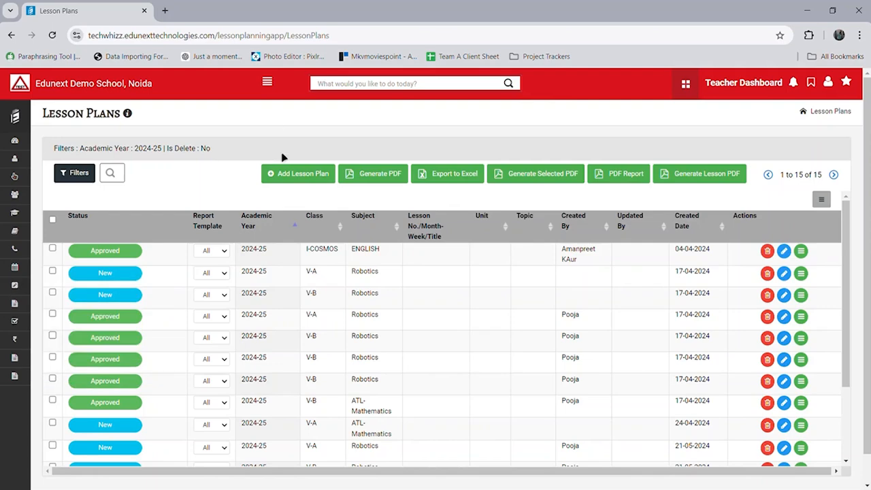
left_click(292, 172)
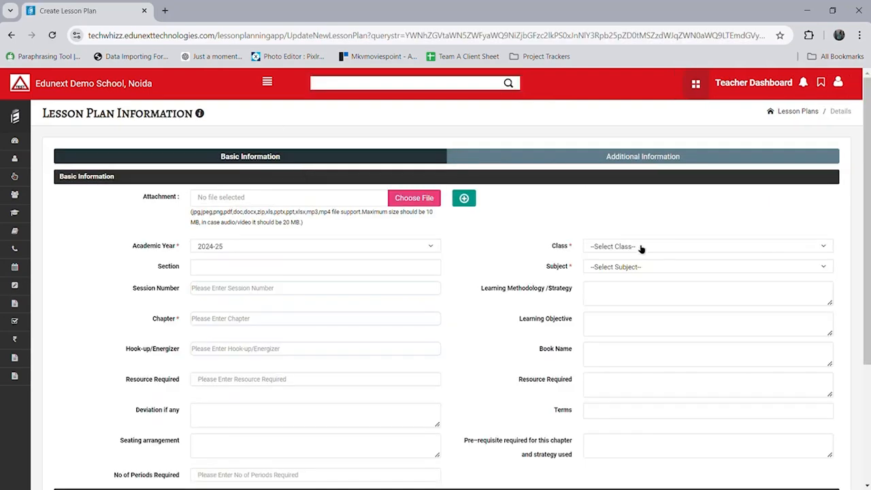
left_click(647, 252)
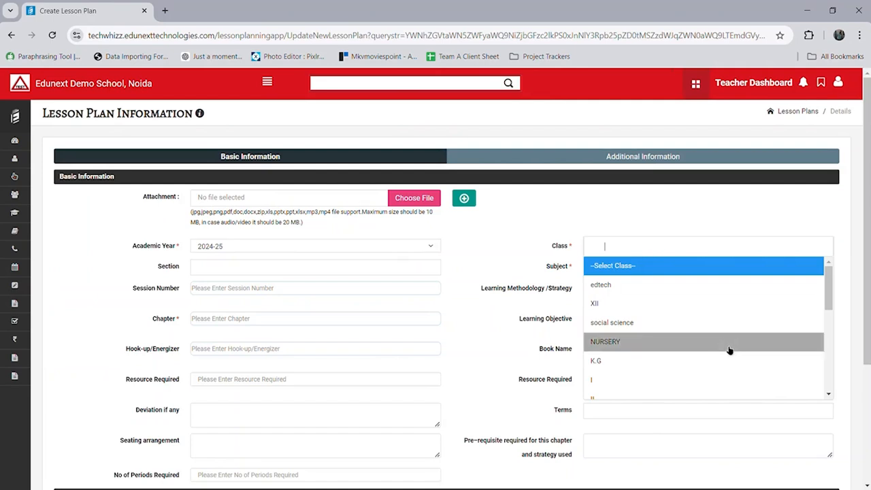
scroll(722, 354, "down", 5)
left_click(683, 386)
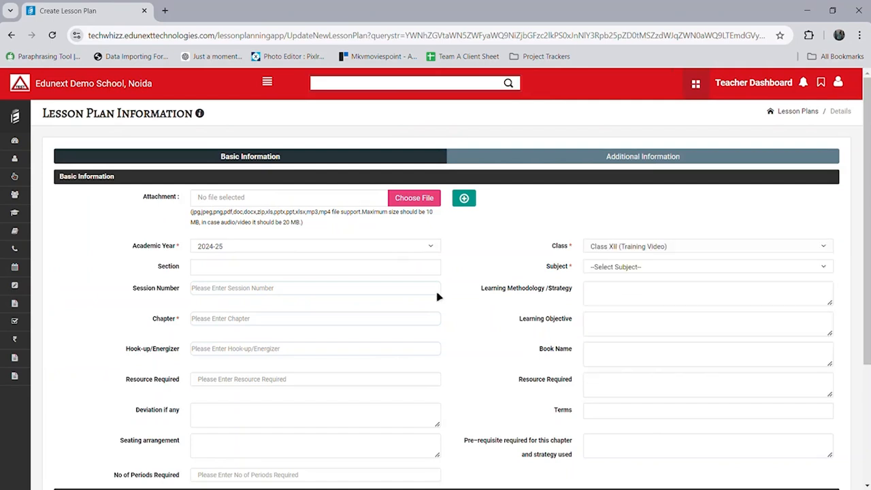
Step: Set section A, subject English, and chapter 'Alphabets', then save the lesson plan
left_click(427, 275)
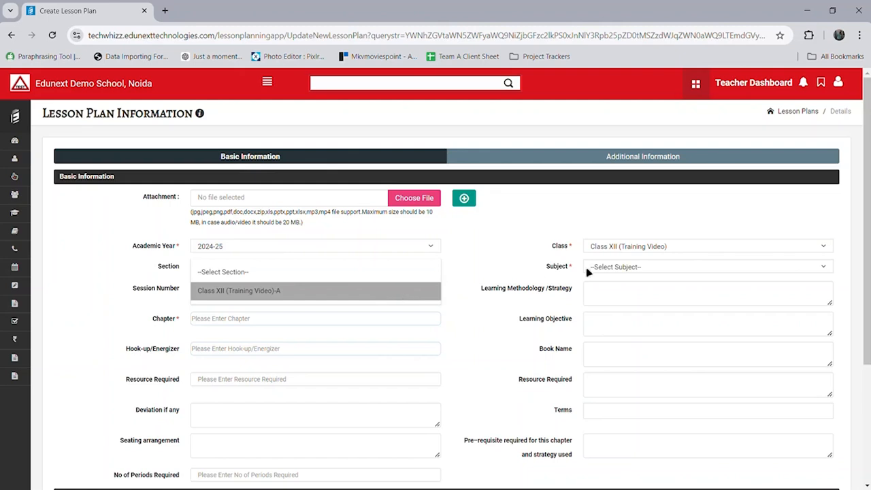
left_click(413, 291)
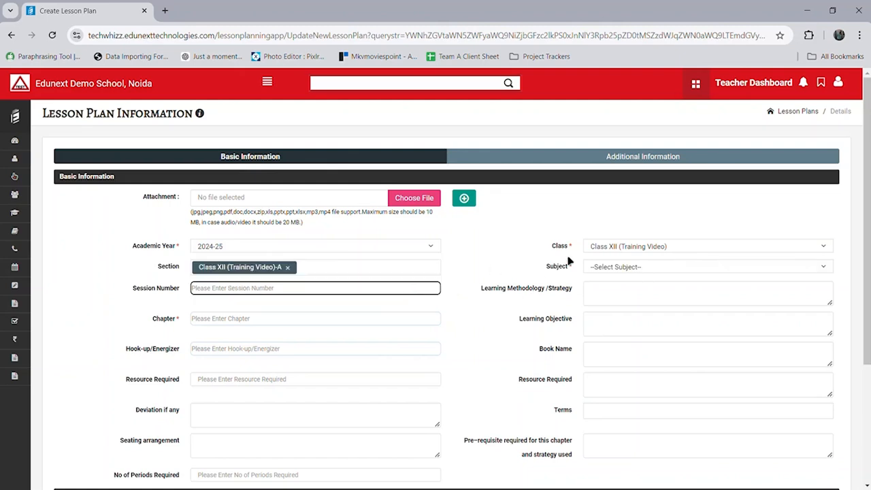
left_click(604, 271)
left_click(603, 307)
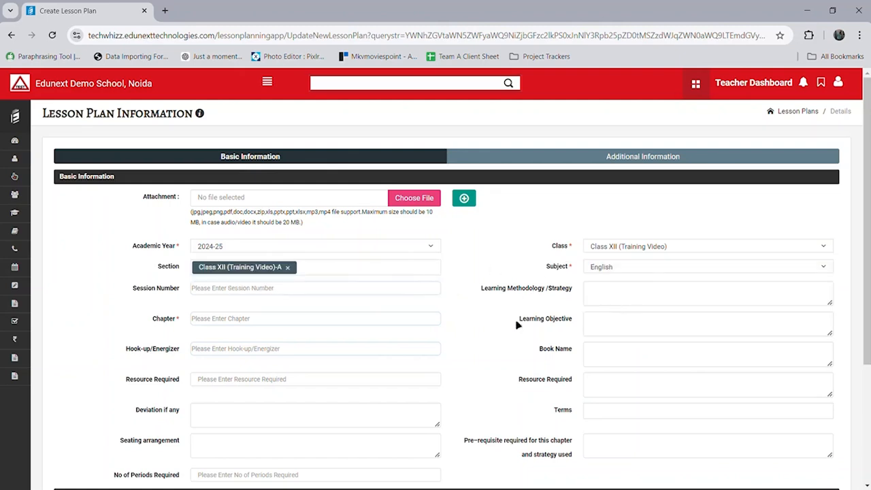
left_click(409, 322)
type("Alp")
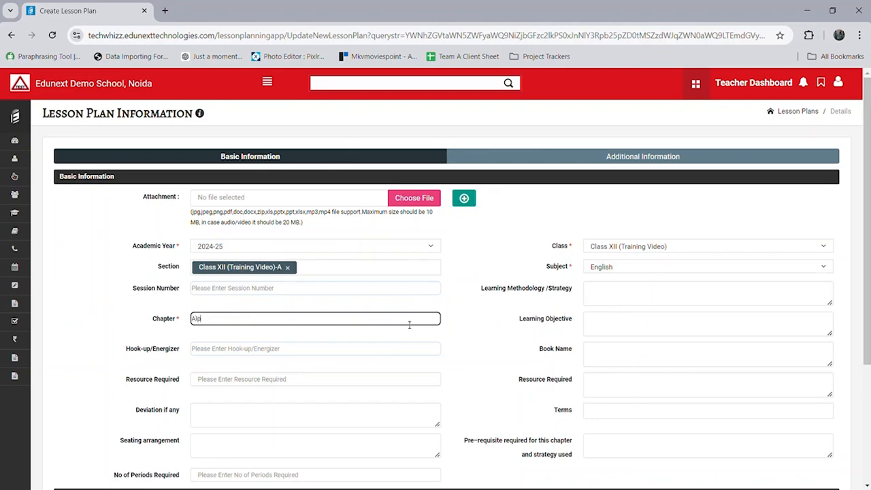
type("habets")
scroll(442, 336, "down", 3)
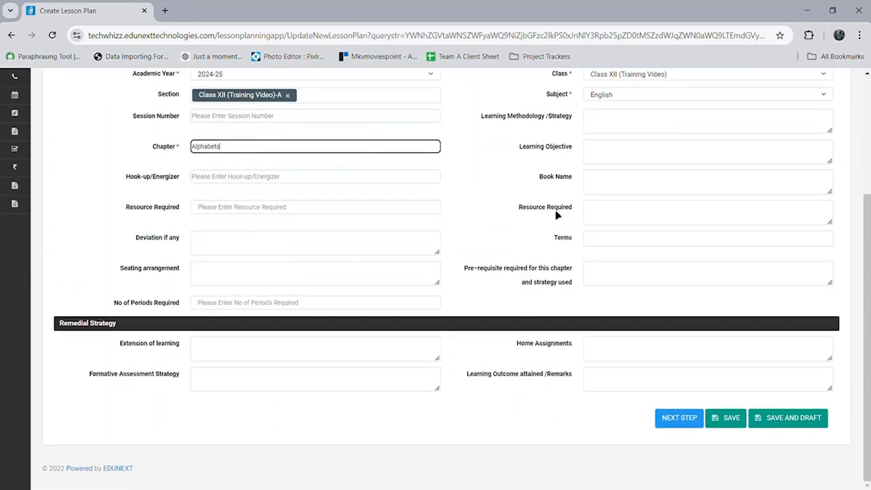
left_click(740, 421)
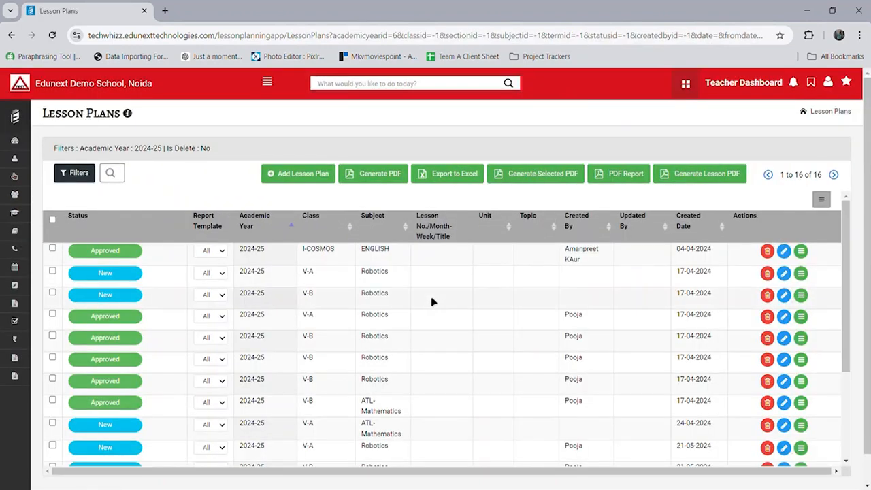
Step: Approve the pending Alphabets English lesson plan from the Lesson Plan Approval card
left_click(17, 379)
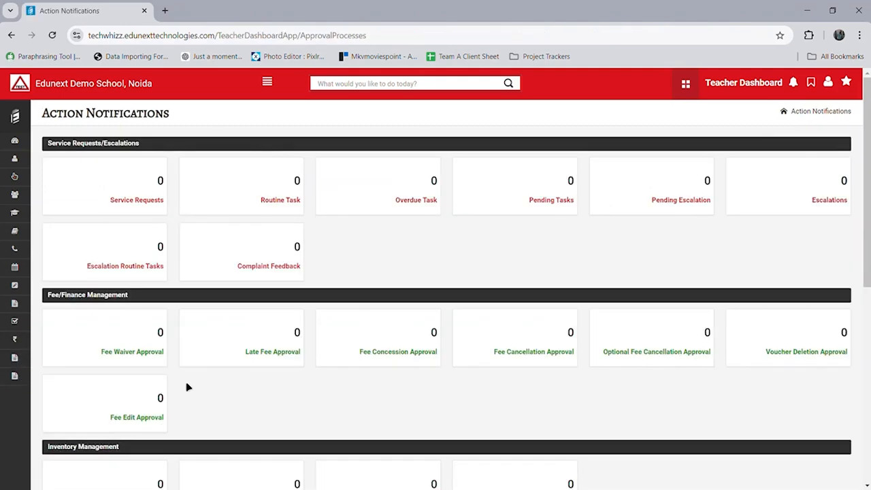
scroll(188, 387, "down", 4)
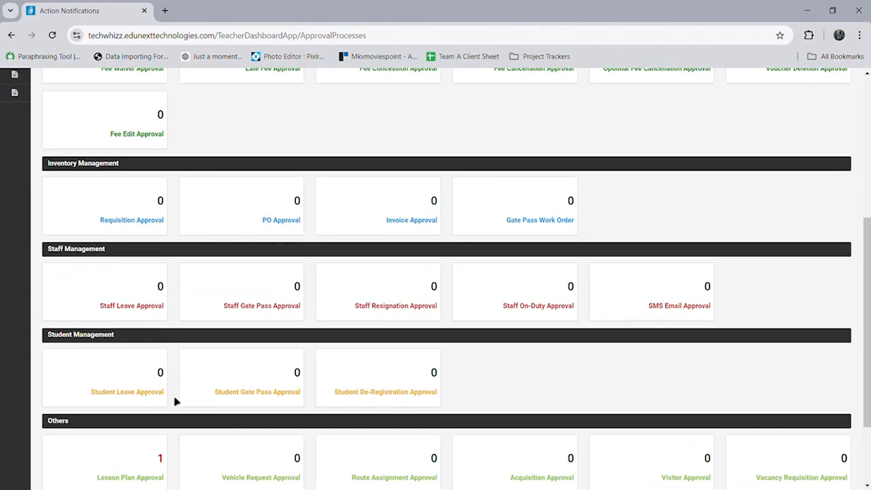
scroll(174, 401, "down", 2)
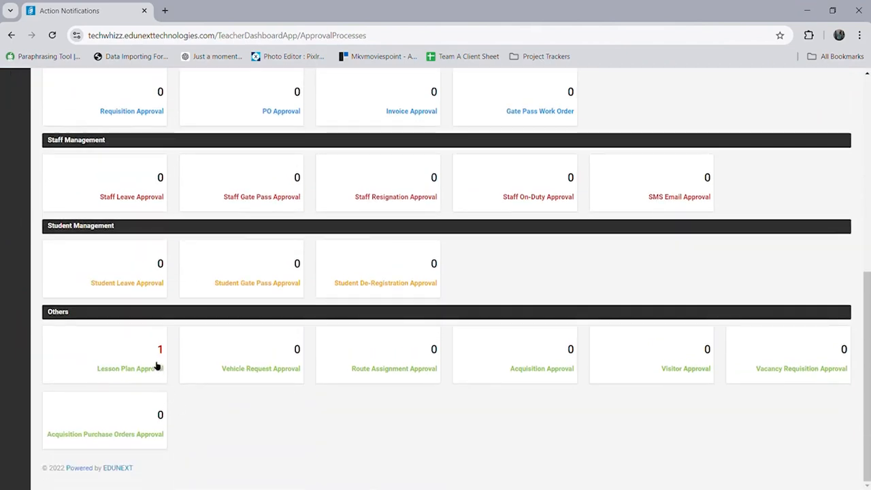
left_click(158, 364)
scroll(353, 382, "down", 2)
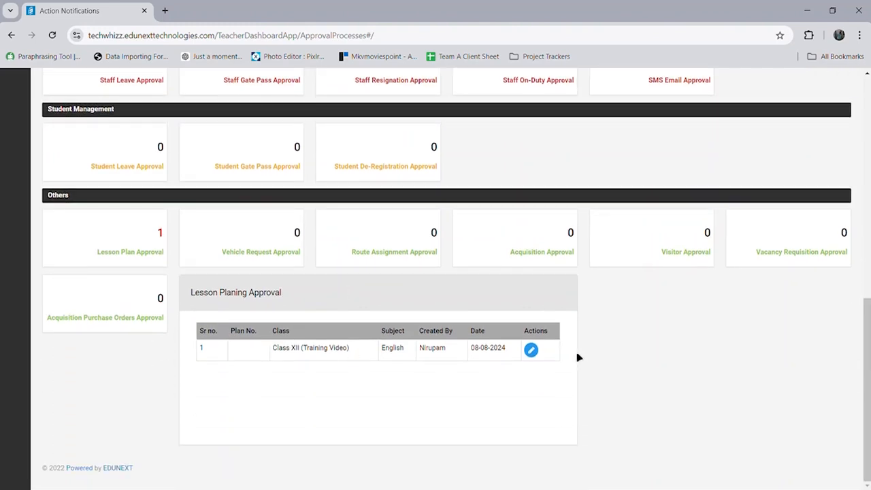
left_click(533, 352)
scroll(612, 354, "down", 2)
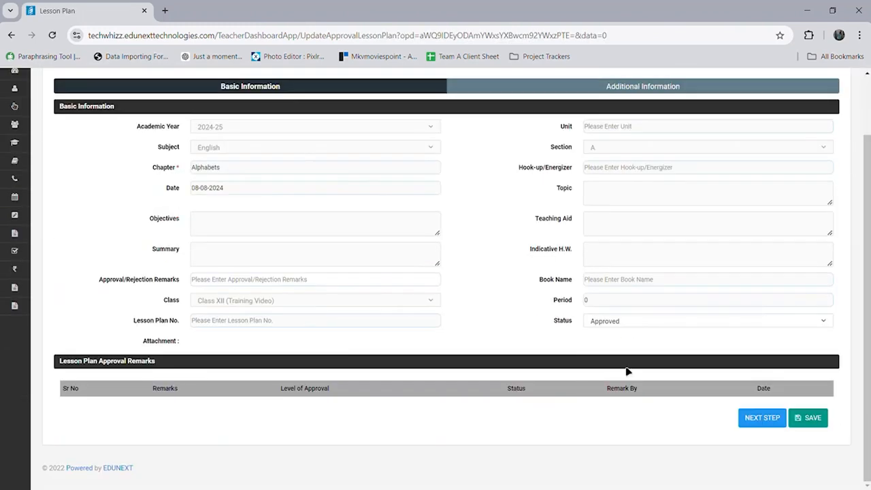
left_click(807, 421)
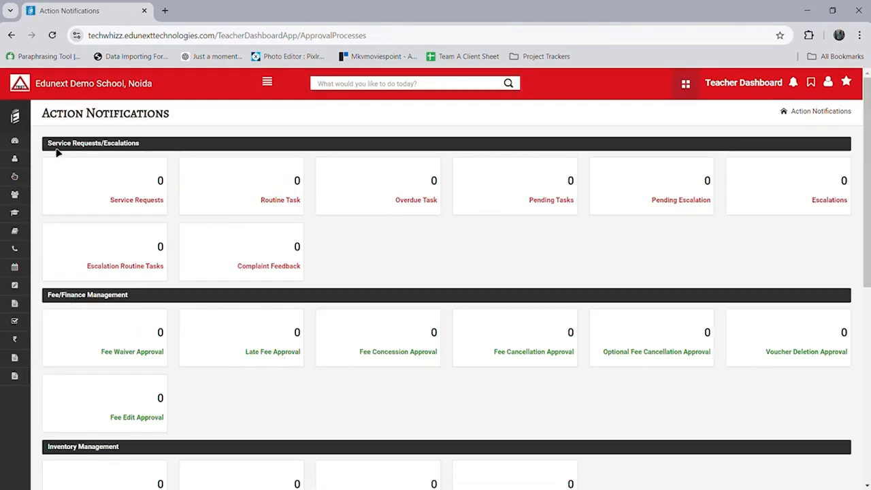
mouse_move(15, 285)
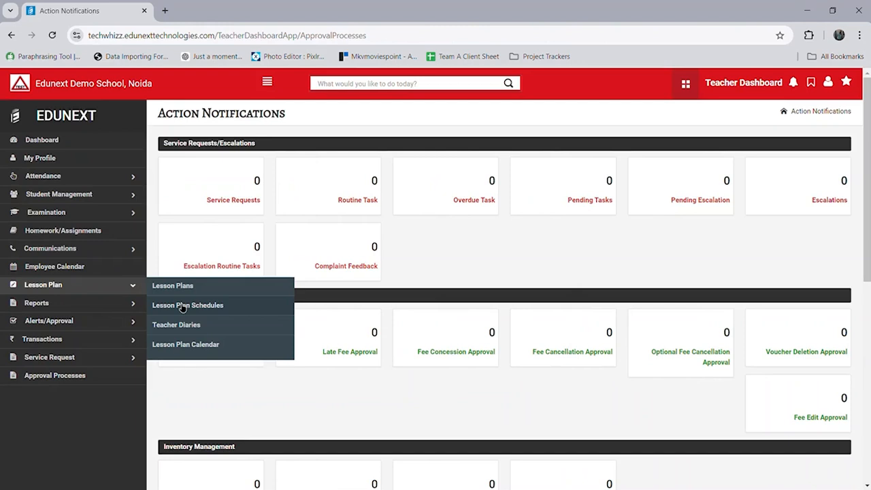
Step: Create and save a schedule for Class XII (Training Video), subject English, section A
left_click(239, 313)
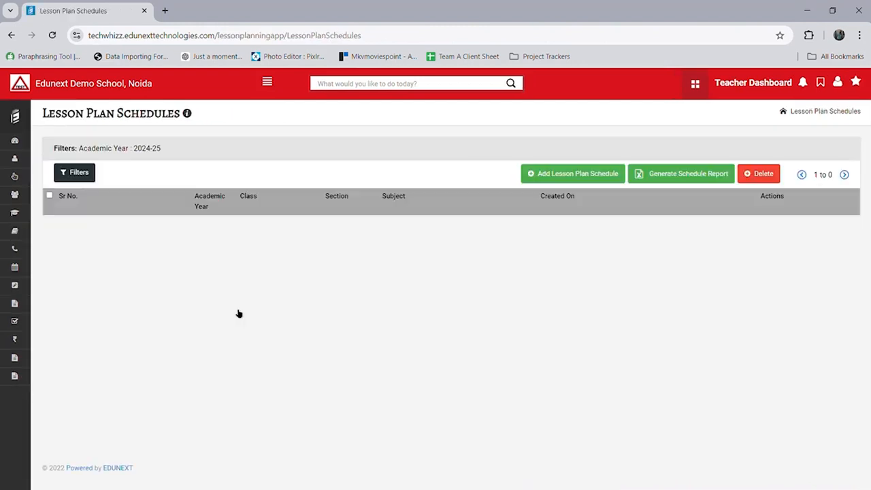
left_click(561, 184)
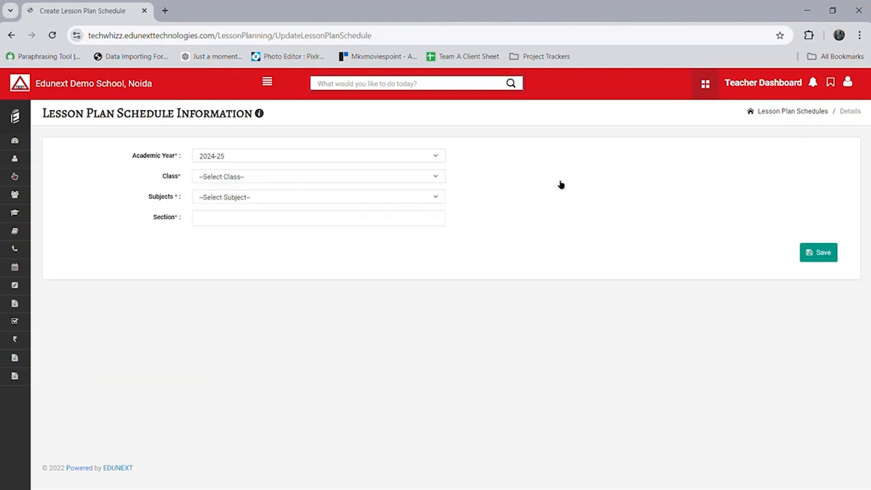
left_click(325, 177)
scroll(306, 282, "down", 5)
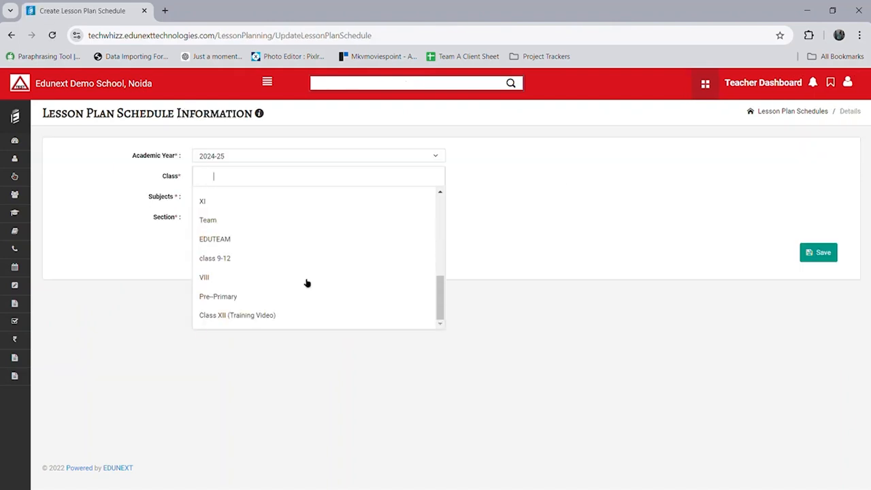
left_click(294, 315)
left_click(272, 198)
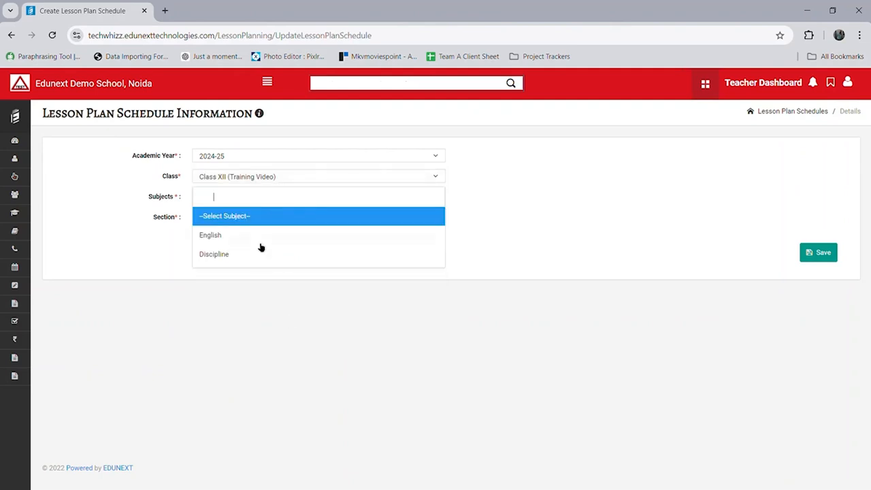
left_click(260, 244)
left_click(260, 222)
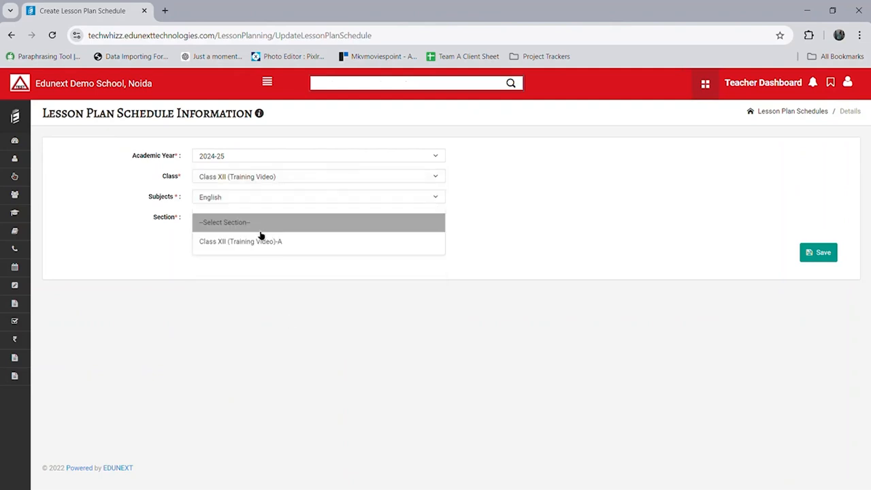
left_click(261, 244)
left_click(810, 253)
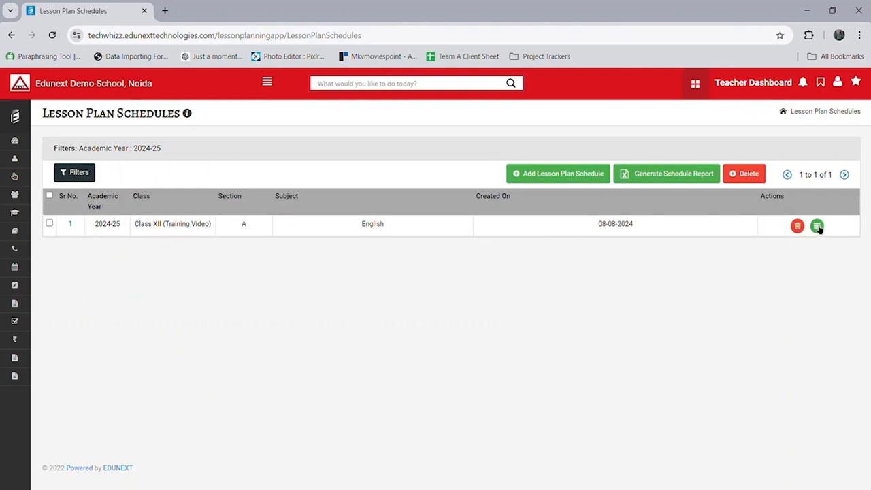
Step: In the first schedule's details, set expected dates 01-08-2024 to 10-08-2024 and save
left_click(818, 228)
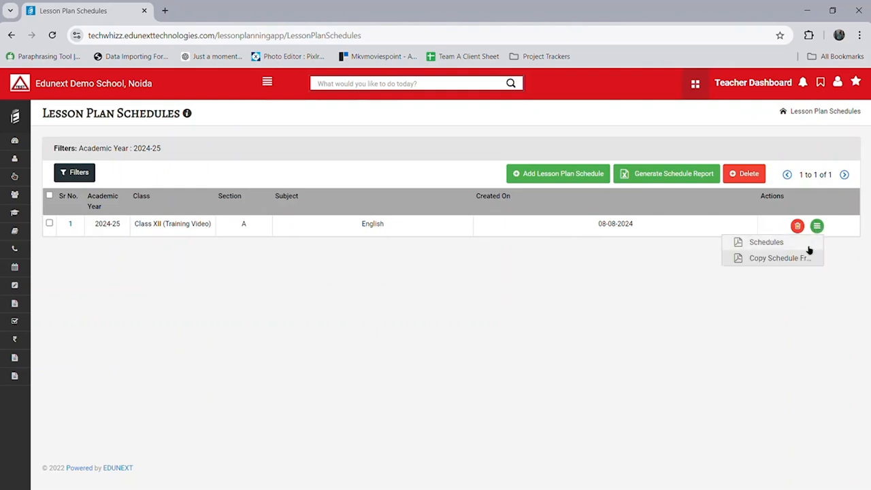
left_click(808, 245)
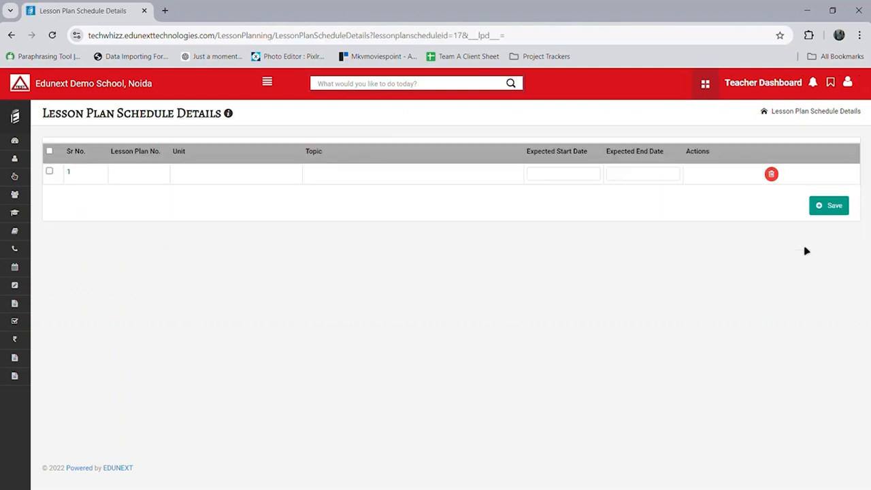
left_click(598, 177)
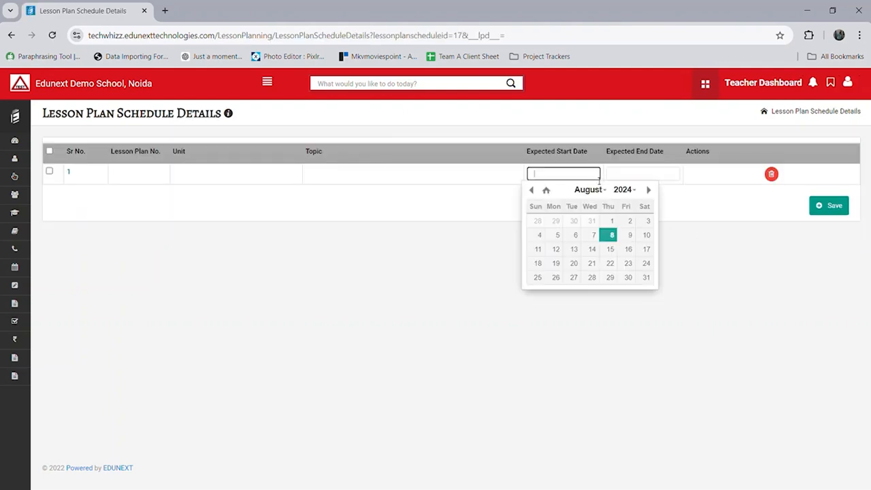
left_click(616, 221)
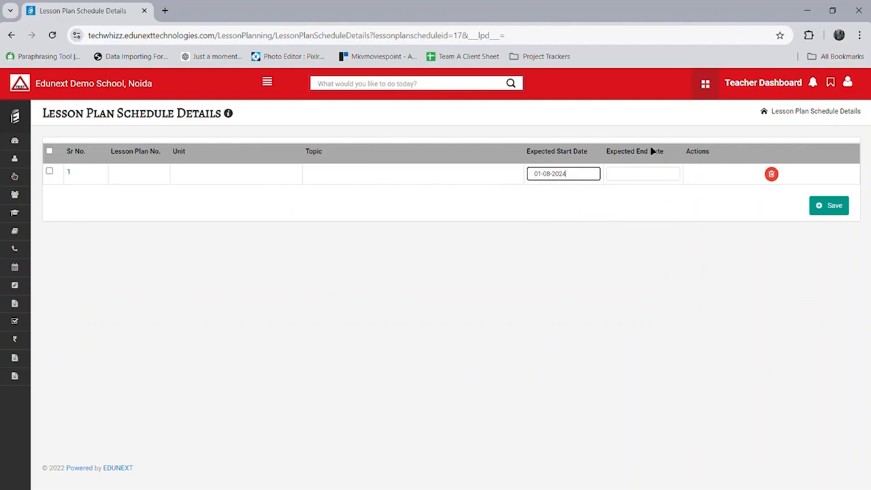
left_click(647, 172)
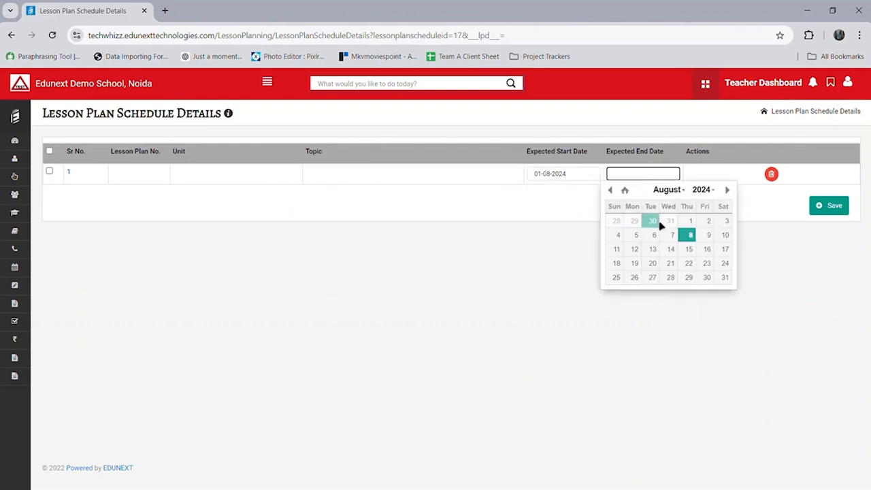
left_click(723, 238)
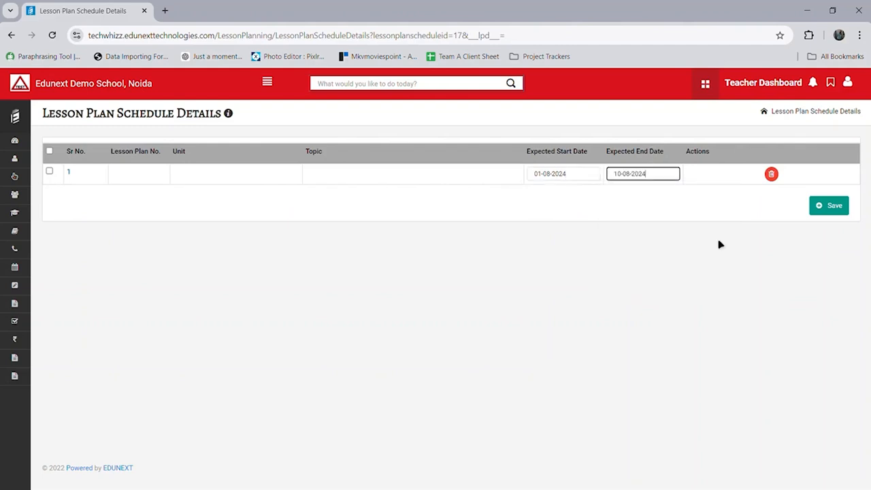
left_click(828, 214)
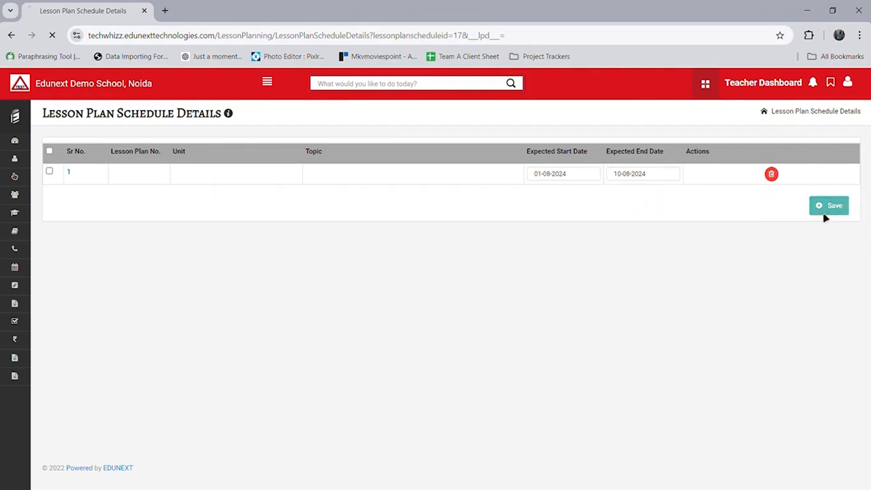
left_click(15, 117)
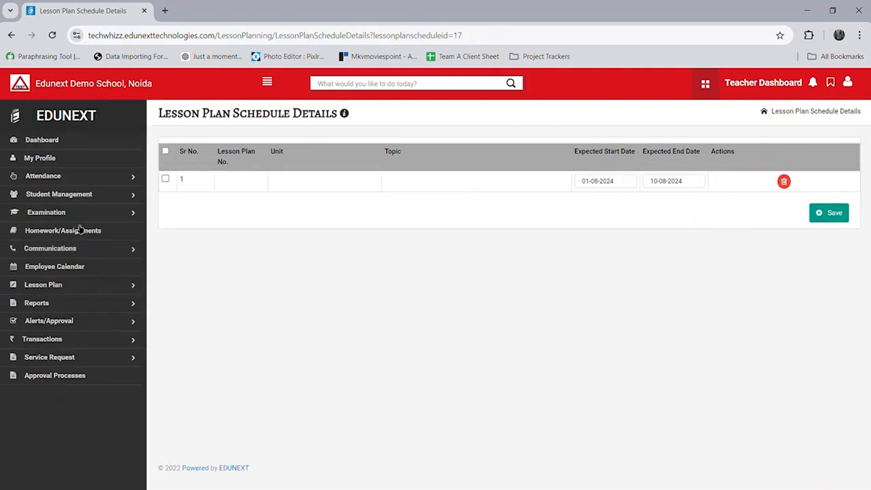
left_click(107, 292)
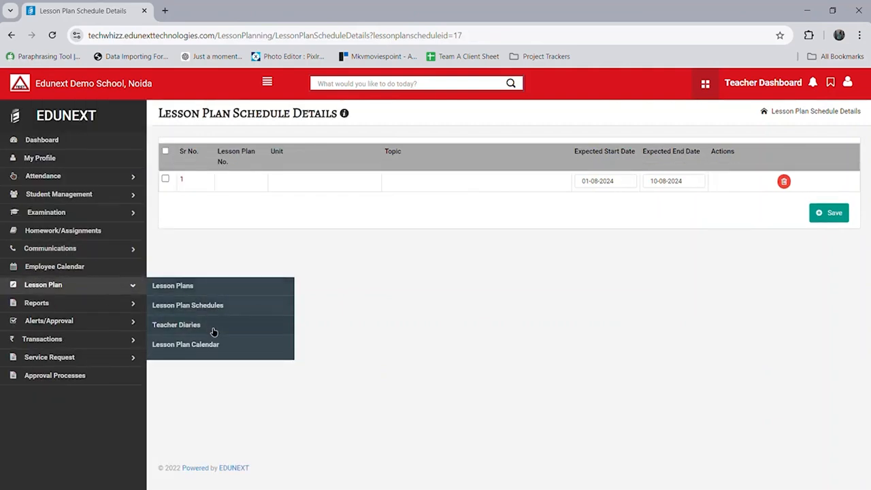
Step: Start a new teacher diary for Class XII (Training Video) with subject English
left_click(213, 328)
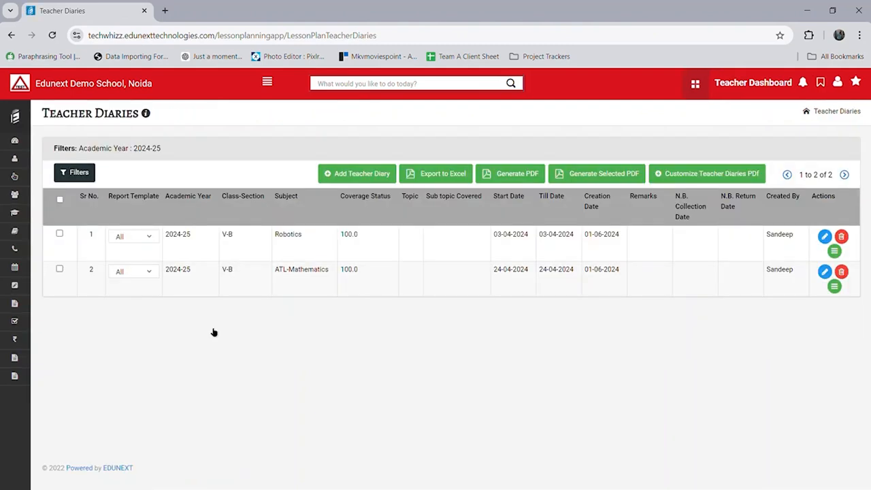
left_click(378, 179)
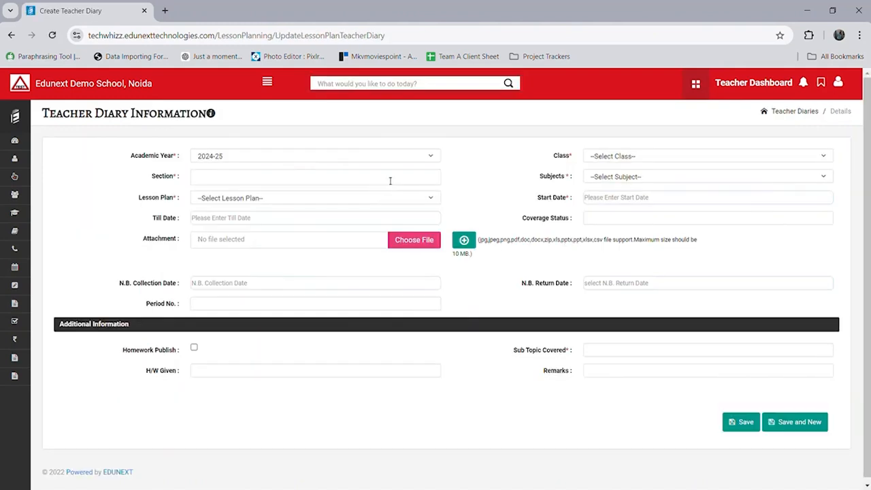
left_click(668, 157)
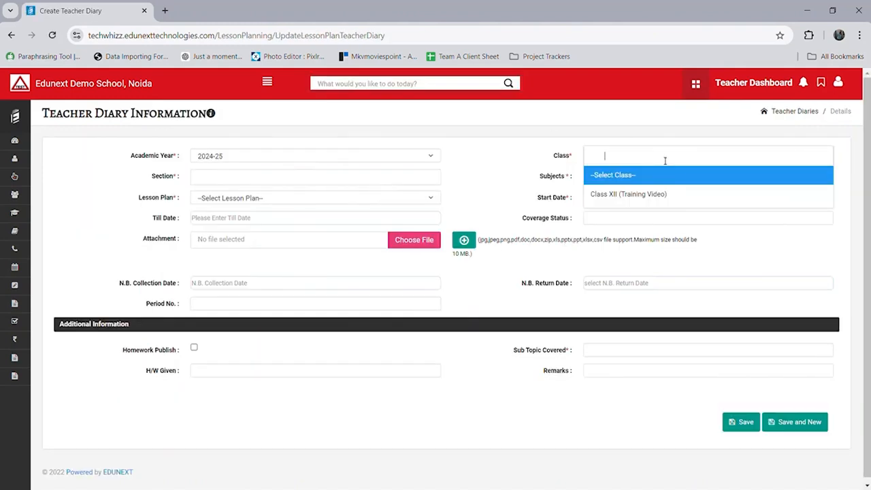
left_click(622, 197)
left_click(435, 188)
left_click(405, 201)
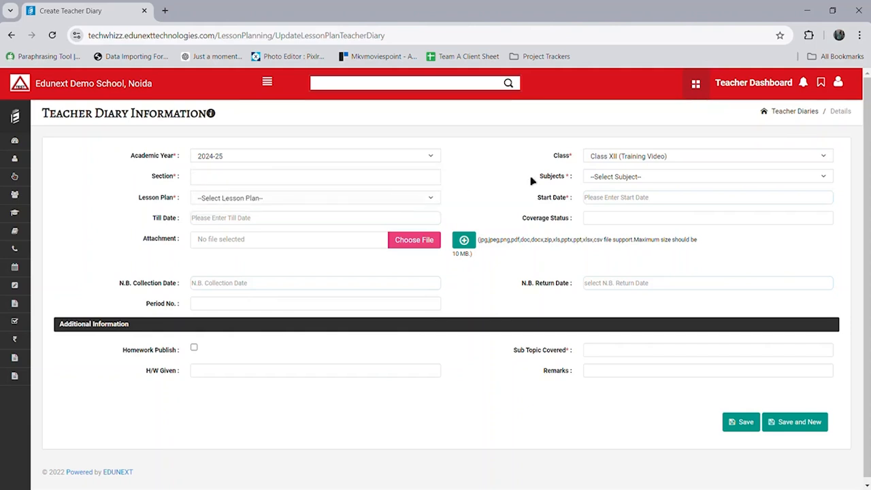
left_click(621, 179)
left_click(617, 214)
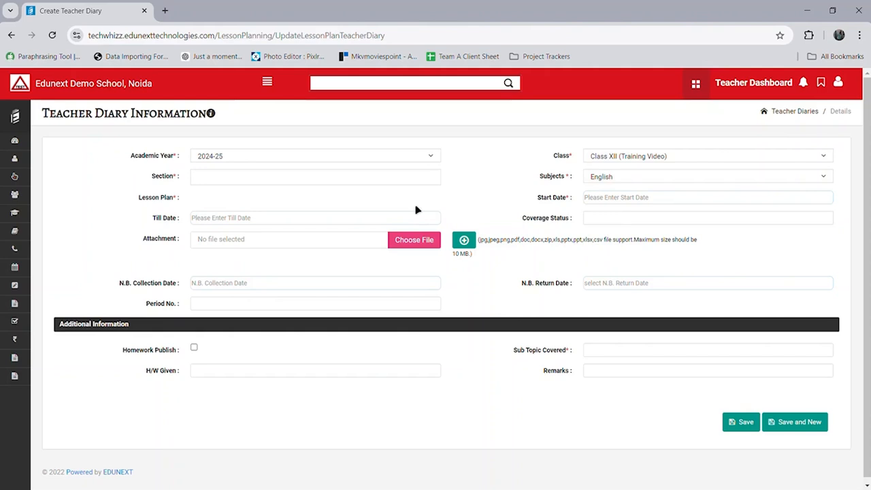
Step: Set the diary start date to 01-08-2024 and save it
left_click(623, 201)
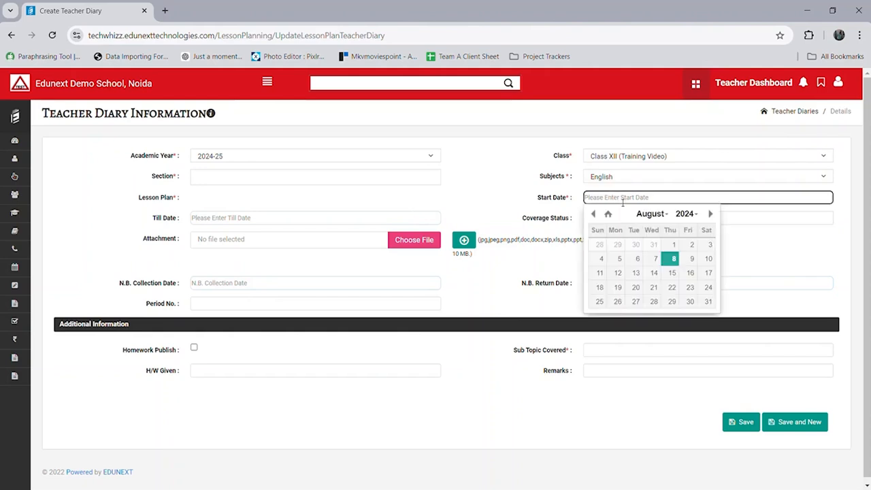
left_click(674, 245)
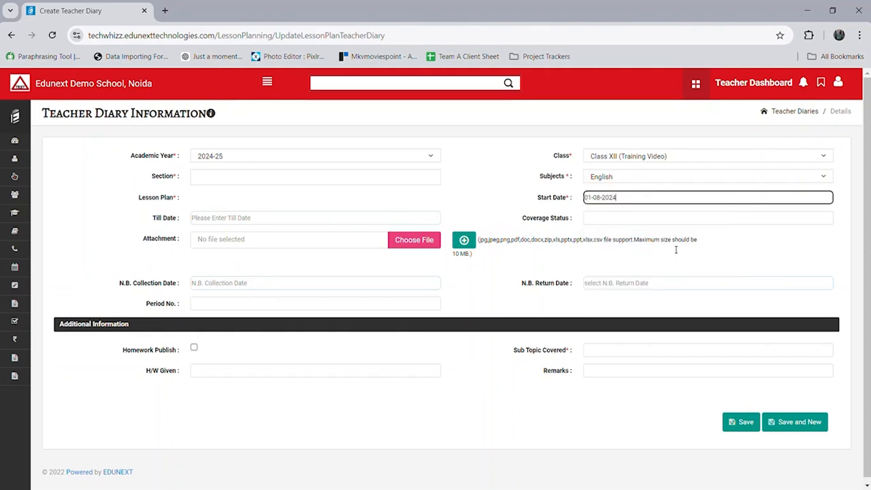
left_click(589, 224)
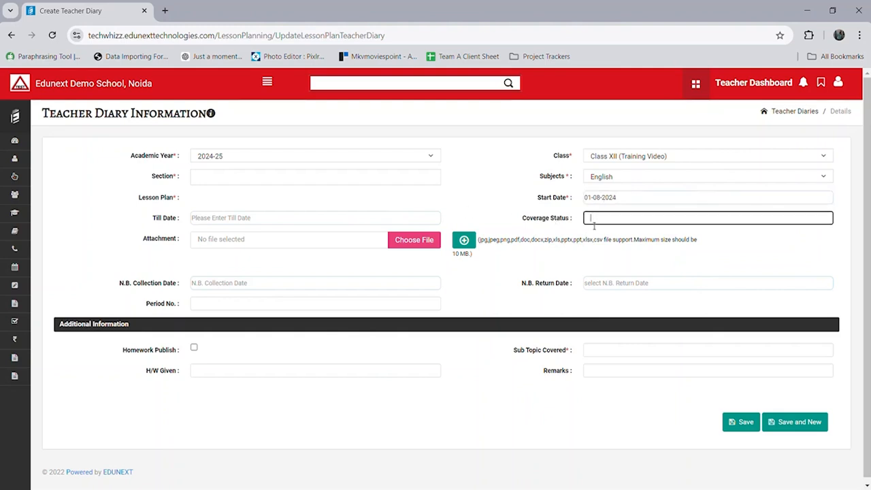
left_click(607, 356)
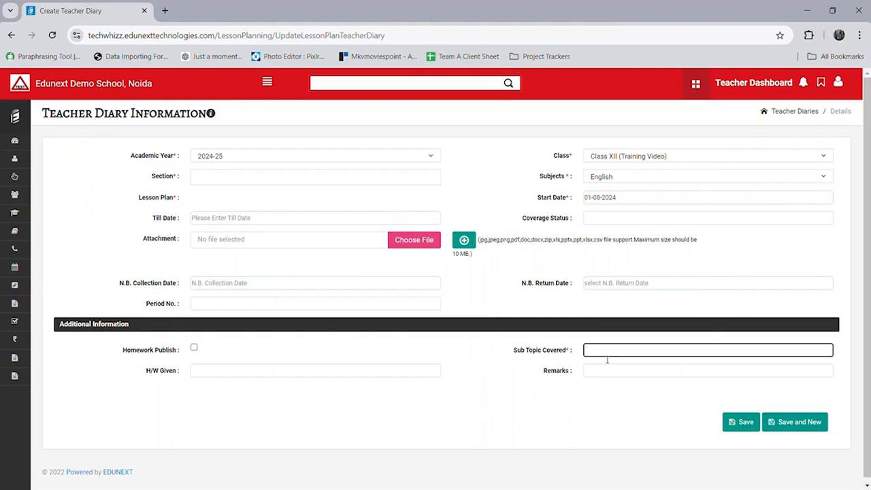
left_click(673, 418)
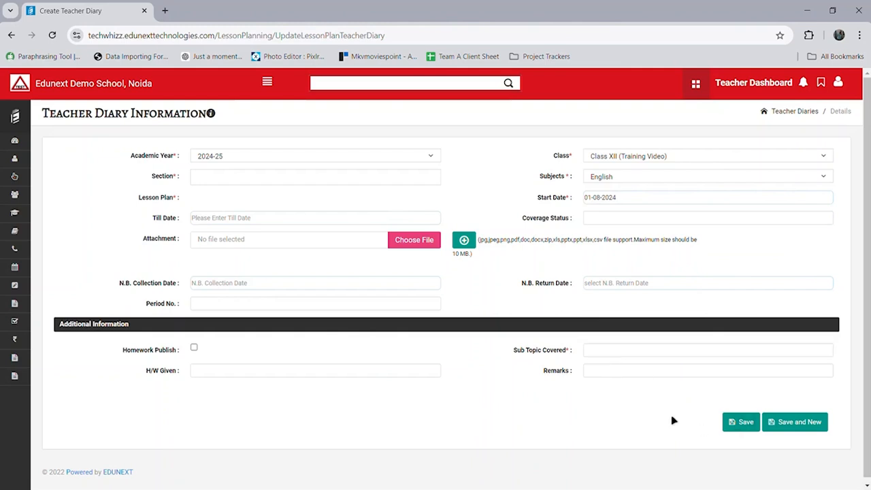
left_click(732, 423)
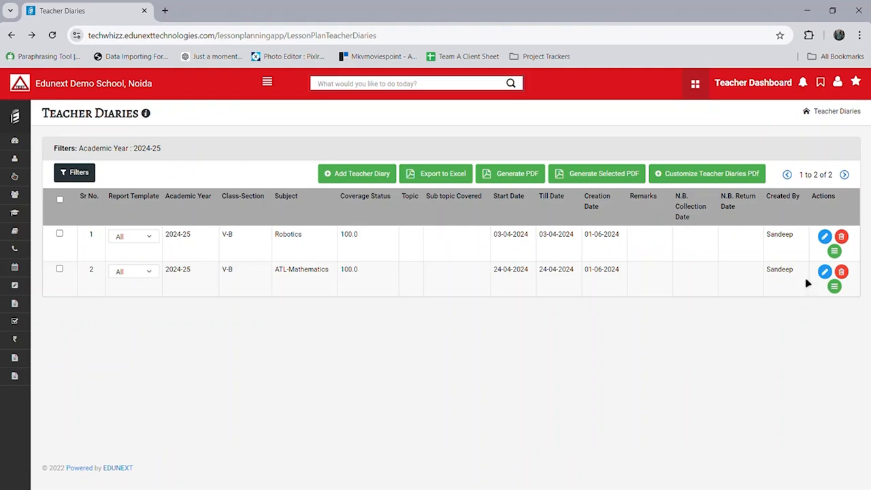
Step: Open the first diary's student list and mark both students as Submitted
left_click(838, 253)
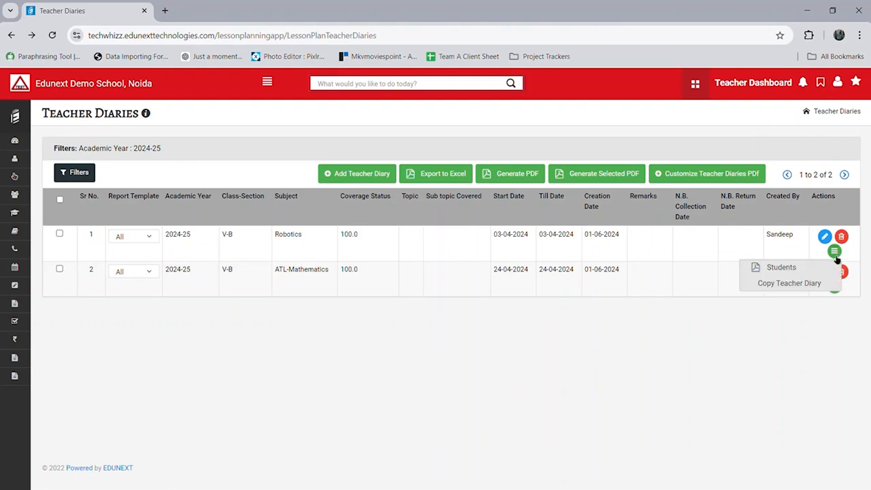
left_click(823, 271)
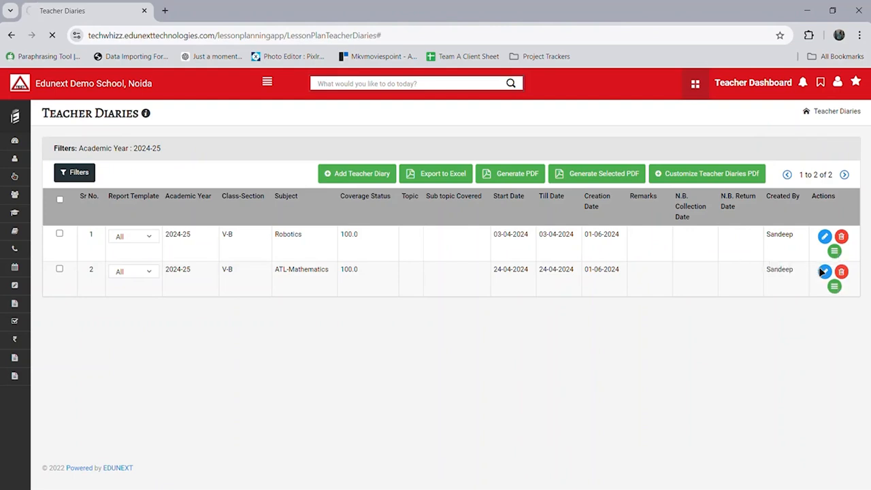
left_click(315, 205)
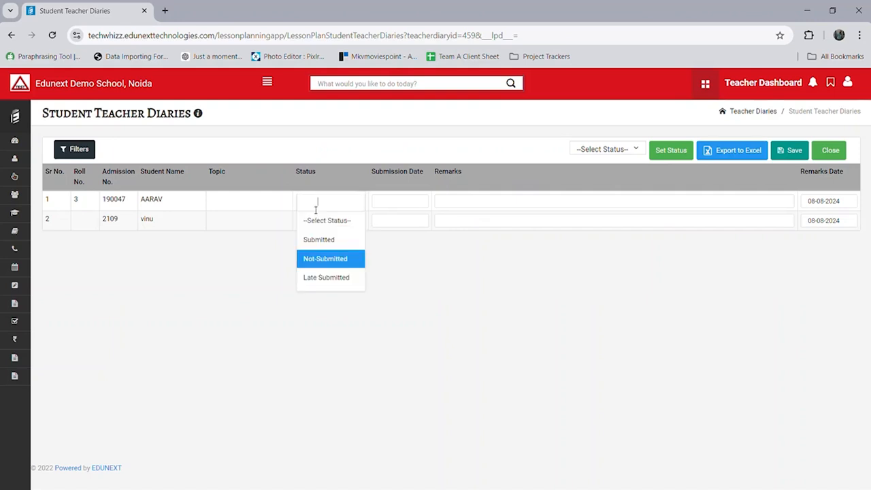
left_click(331, 242)
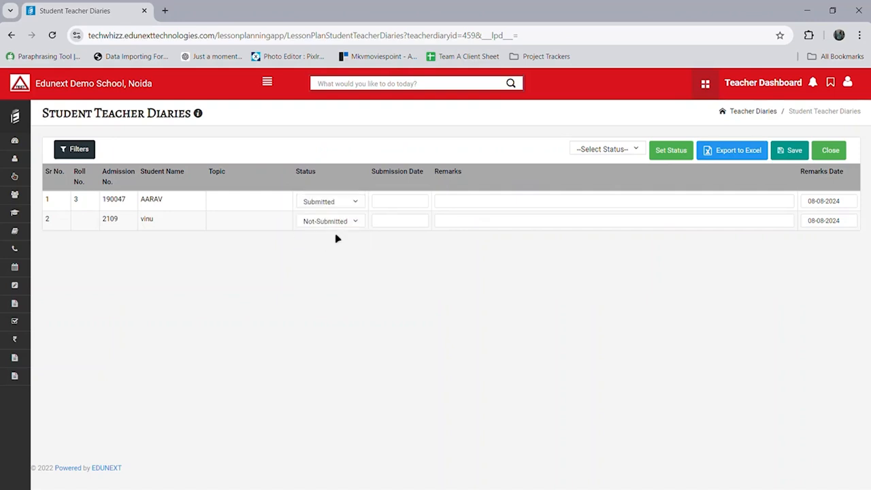
left_click(347, 226)
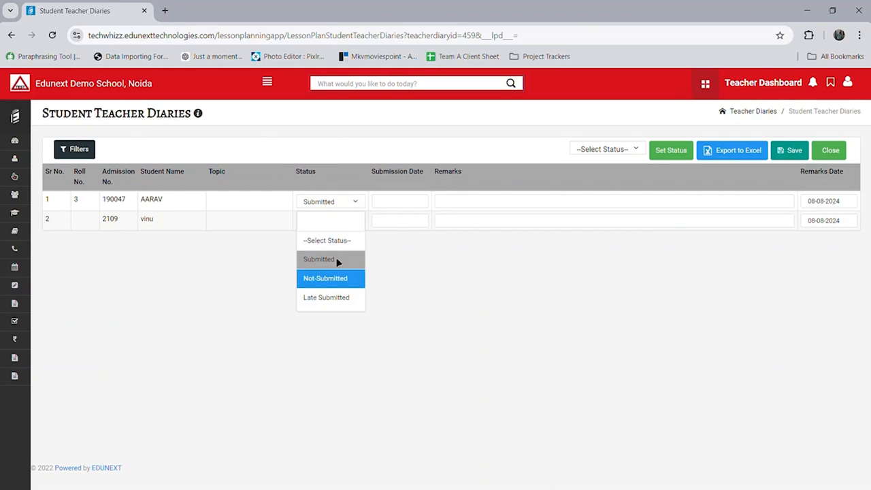
left_click(338, 261)
Step: Add the remark 'Submitted' for the first student and save the diary statuses
left_click(434, 209)
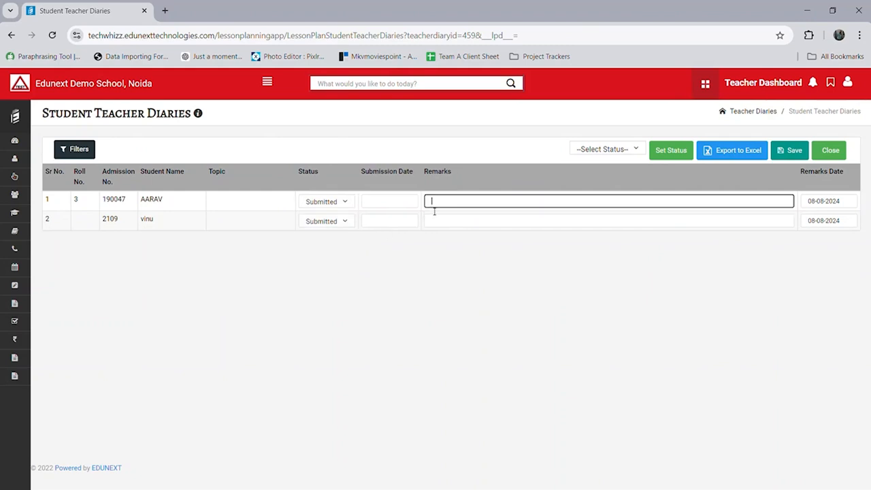
type("Submitted")
left_click(802, 154)
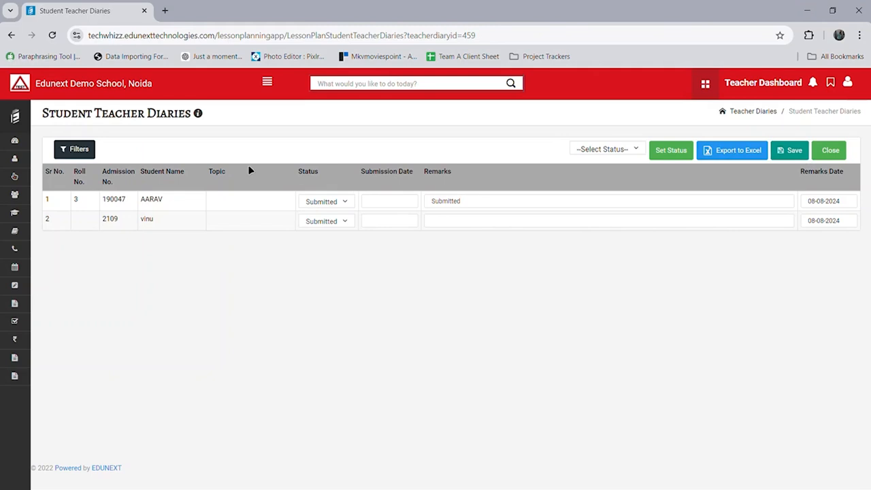
mouse_move(18, 114)
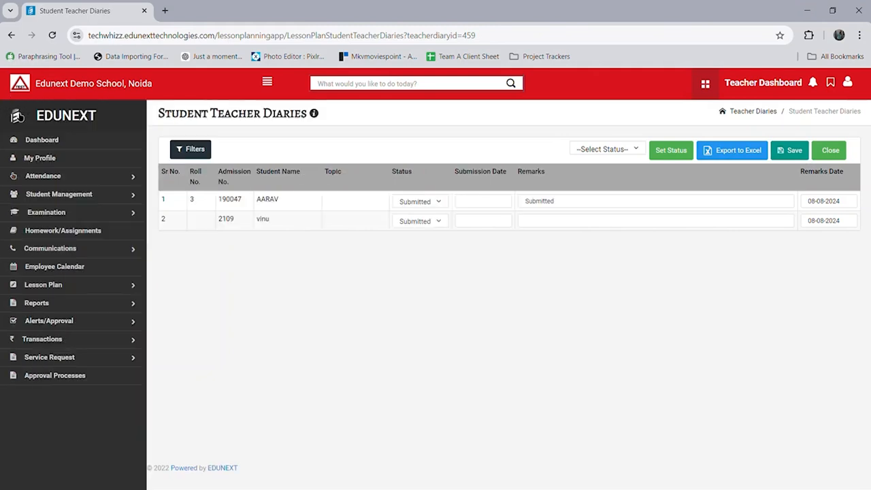
Step: Go to the Student Report page under Reports
left_click(110, 307)
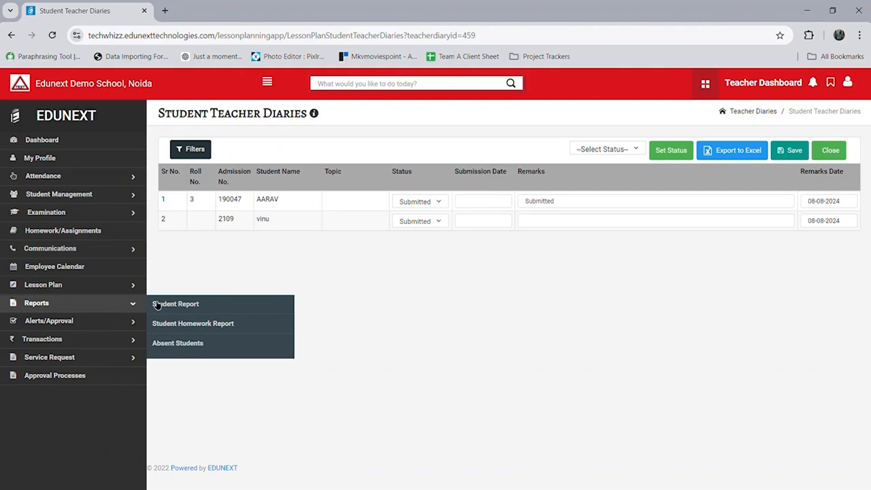
left_click(189, 310)
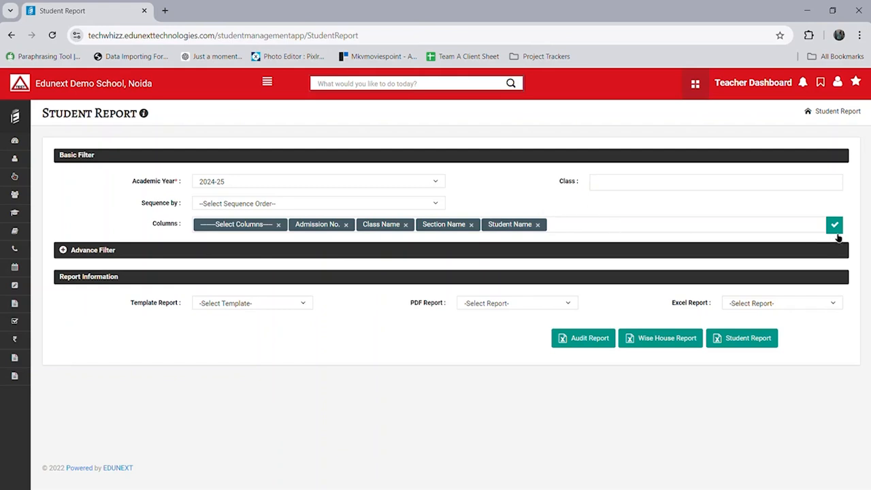
double_click(170, 226)
Step: Add Father Name and Mother Name to the Student Report columns
left_click(573, 235)
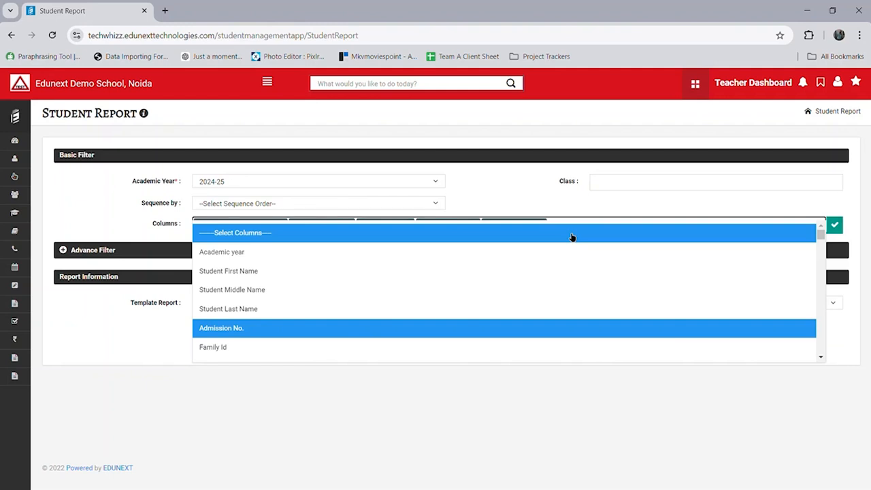
left_click(572, 237)
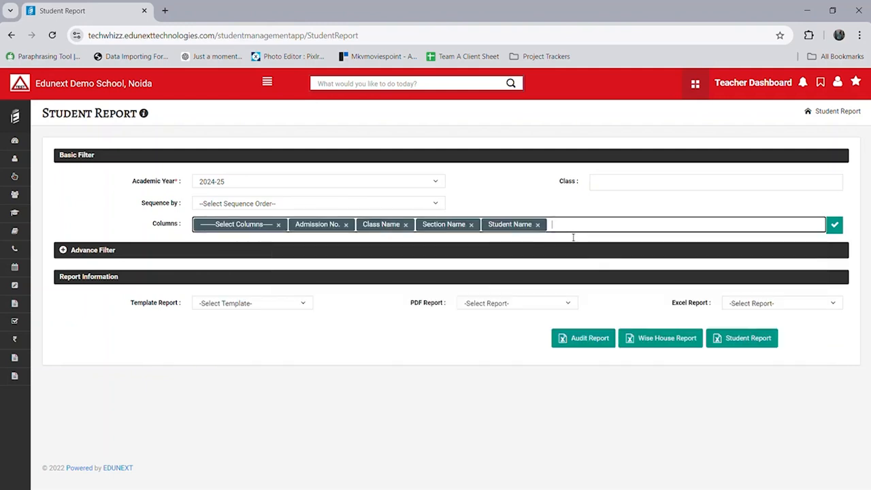
left_click(573, 237)
scroll(571, 236, "down", 5)
left_click(570, 235)
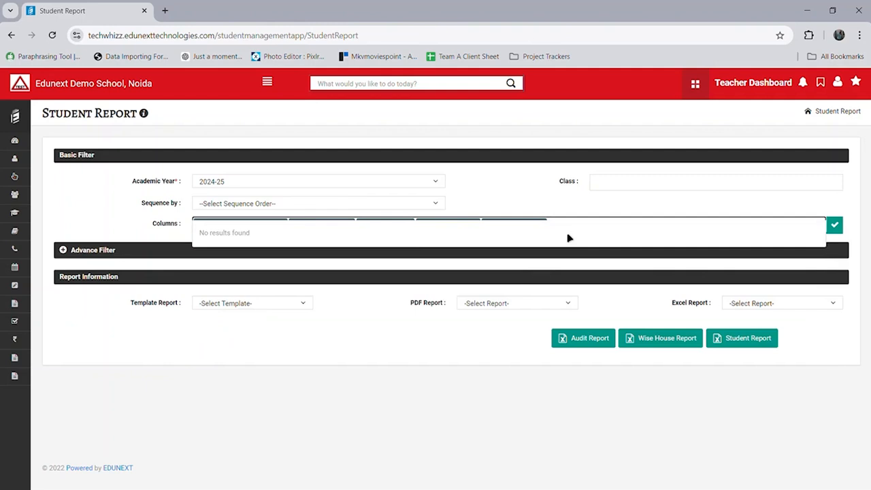
left_click(573, 237)
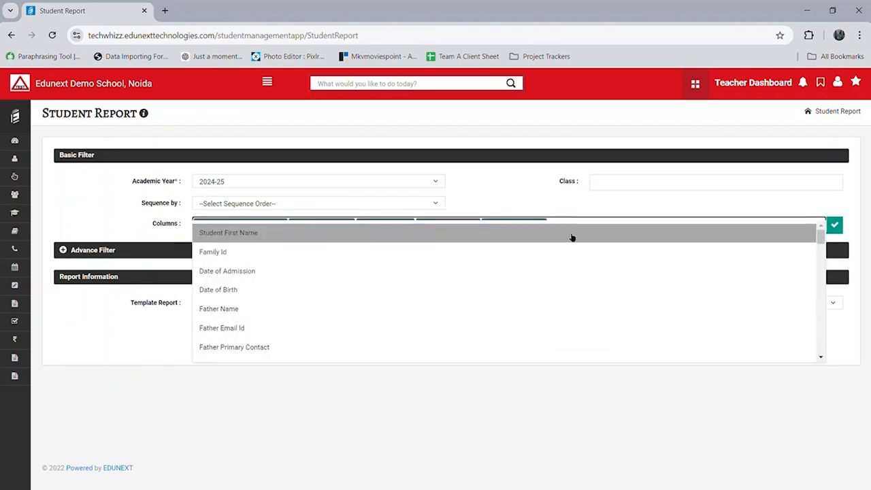
scroll(571, 237, "down", 1)
left_click(572, 237)
left_click(573, 237)
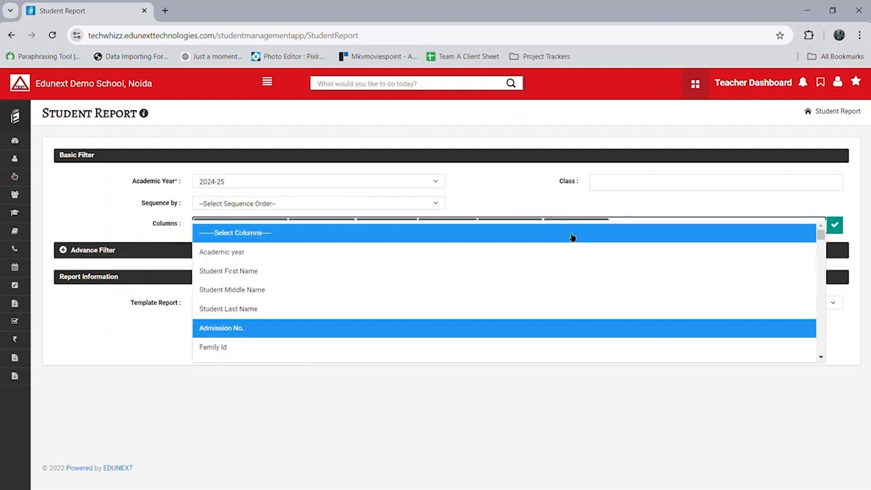
scroll(572, 237, "down", 6)
left_click(570, 237)
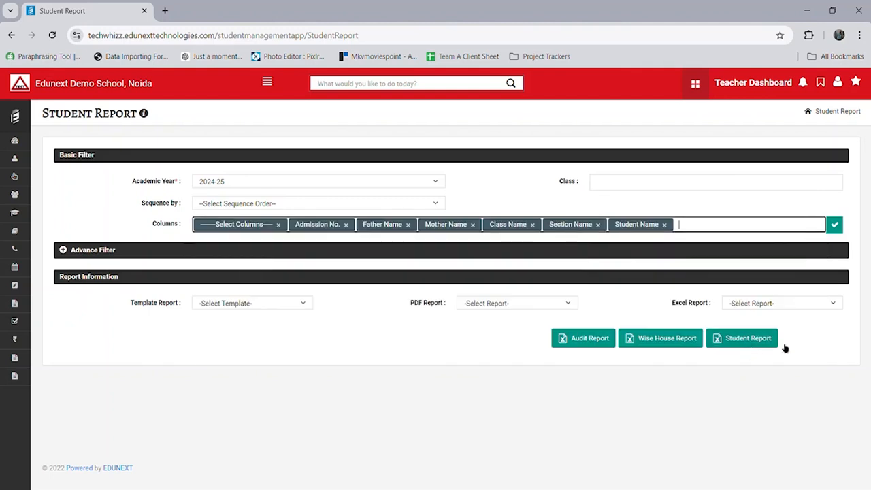
Step: Run the Student Report and download it as an Excel spreadsheet
left_click(752, 340)
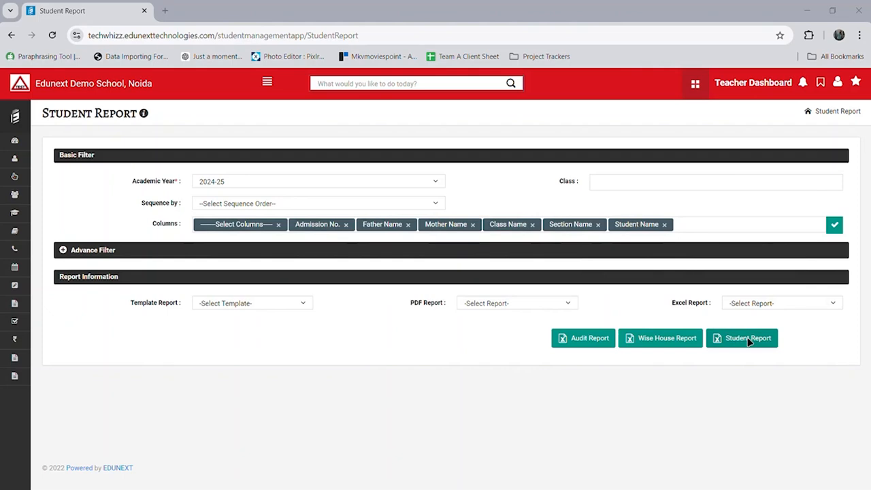
left_click(749, 340)
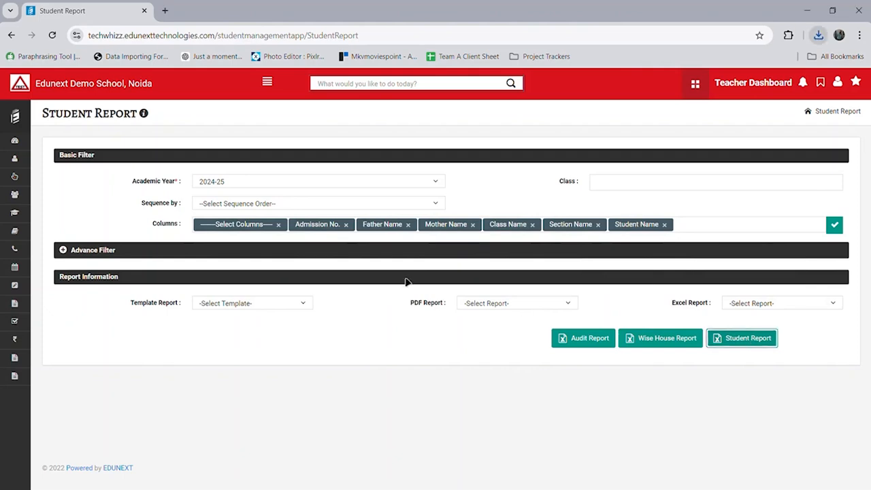
left_click(16, 122)
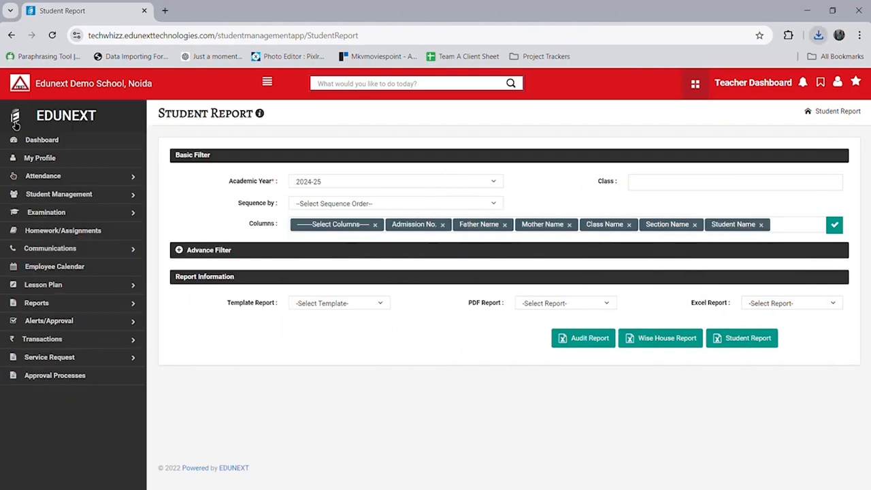
left_click(82, 304)
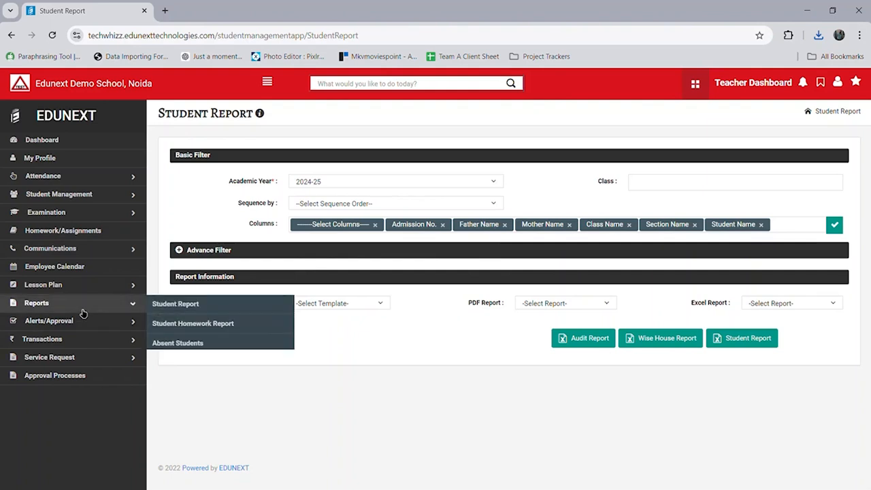
Step: Open the Absent Students report and set Consecutive Day Absent to 2
left_click(187, 348)
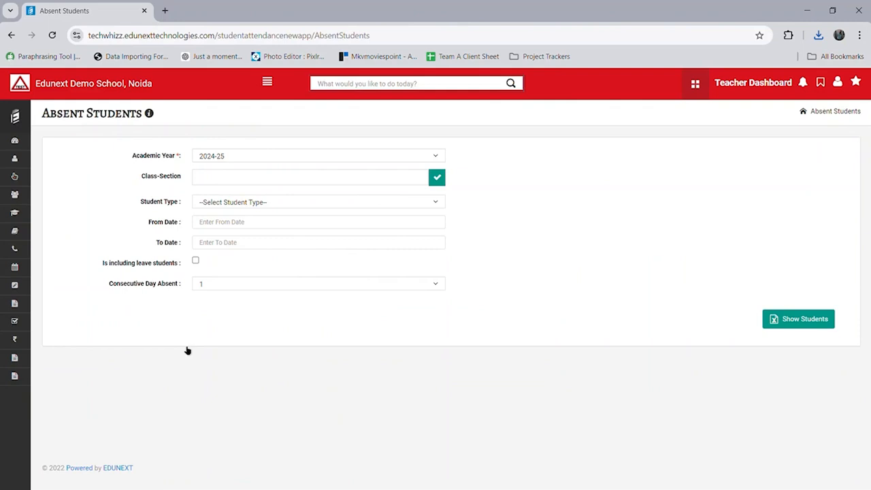
left_click(232, 229)
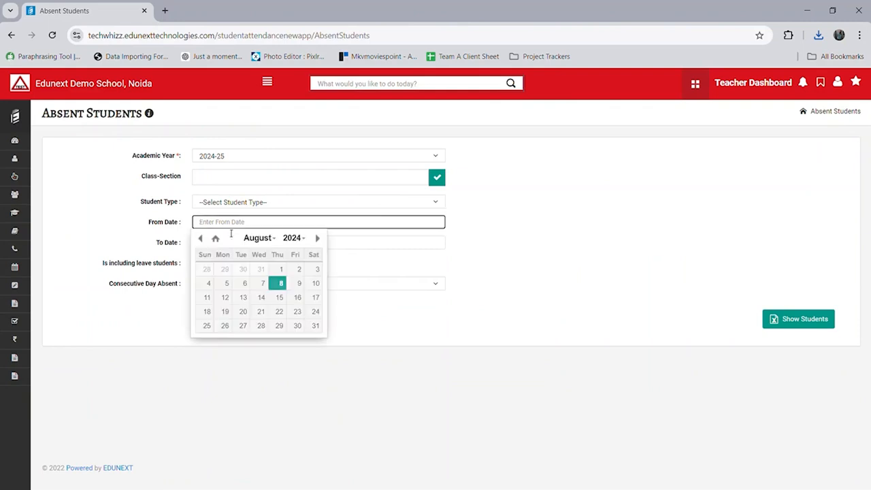
triple_click(150, 294)
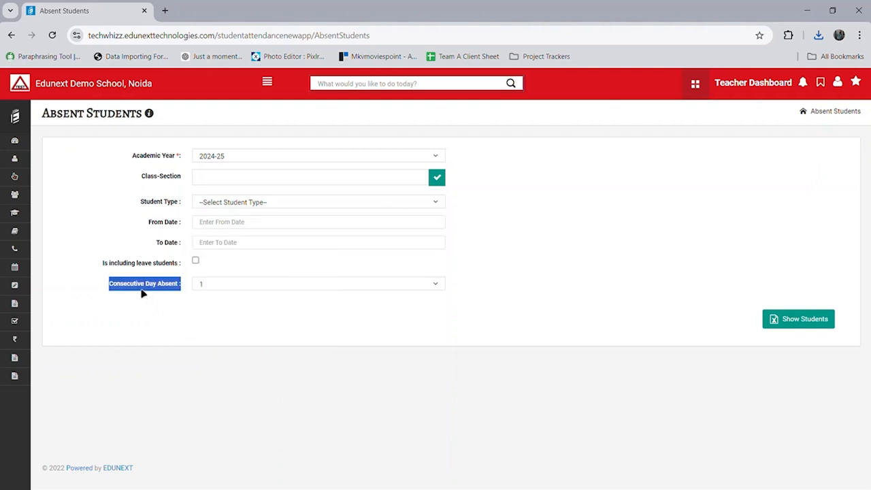
left_click(225, 285)
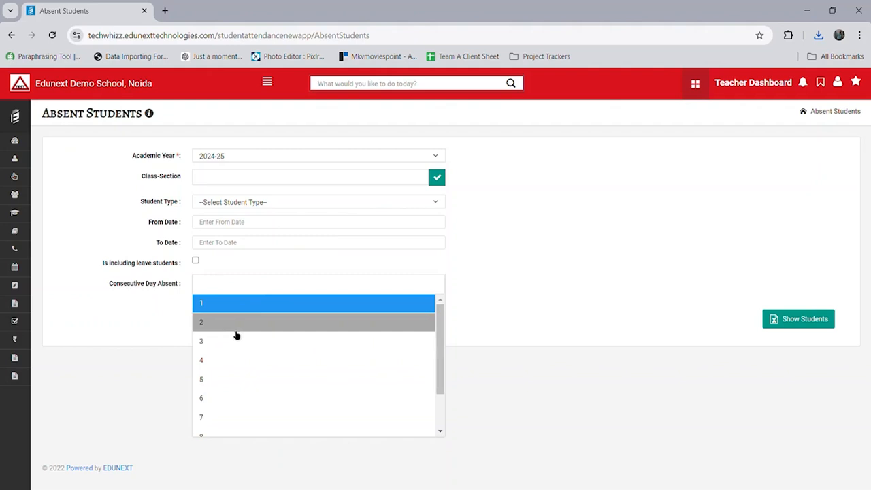
left_click(235, 324)
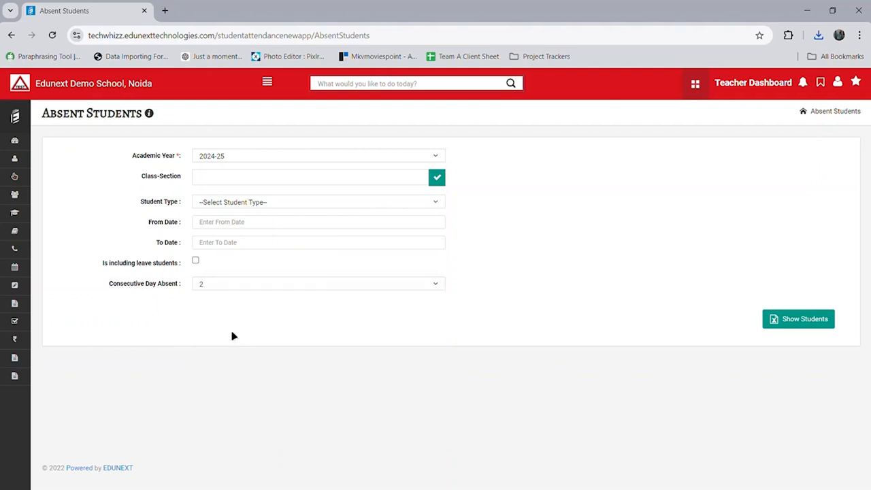
Step: Set the date range 01-08-2024 to 08-08-2024 and list absent students
left_click(259, 229)
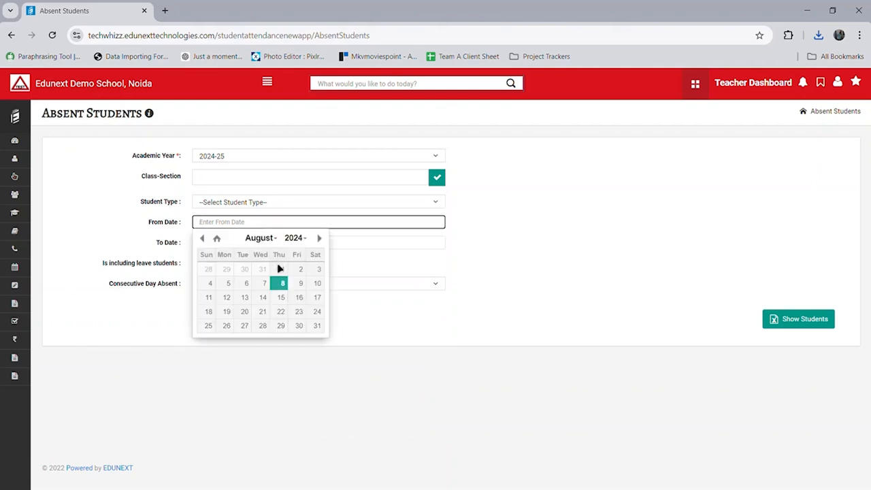
left_click(279, 269)
left_click(279, 247)
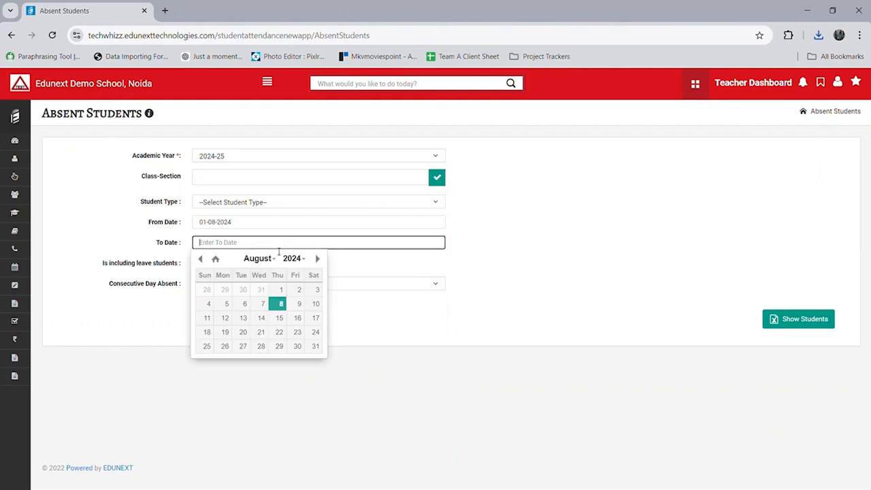
left_click(280, 305)
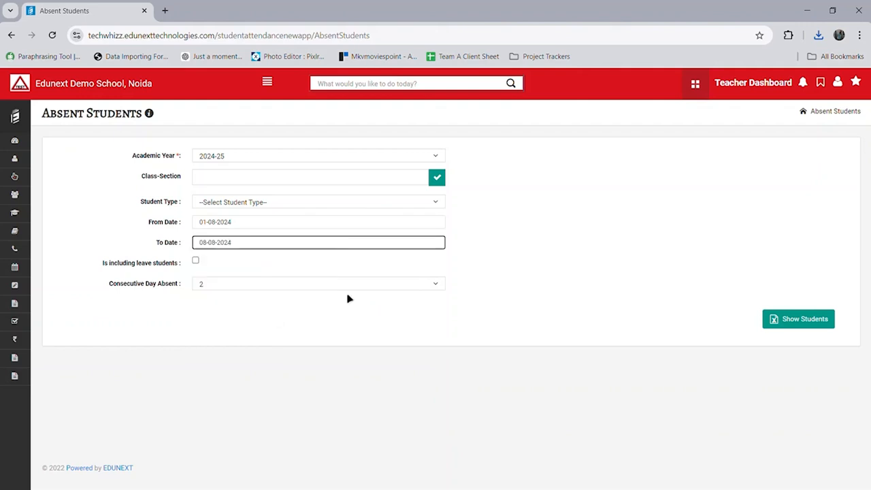
left_click(789, 331)
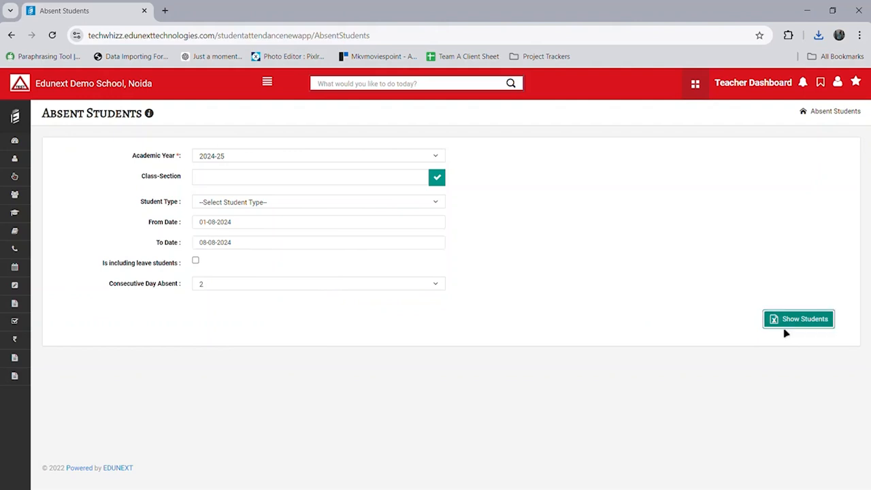
left_click(16, 120)
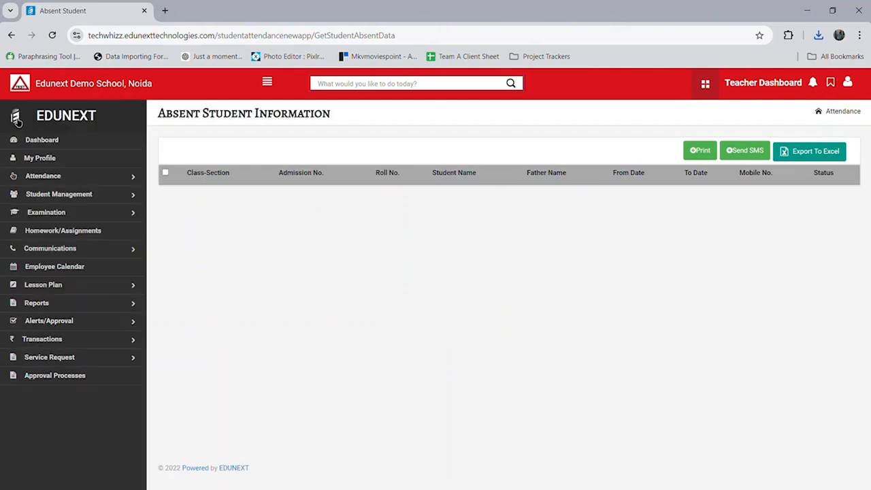
Step: Start a new Materials inventory requisition with a Red Pen line of quantity 10
left_click(127, 327)
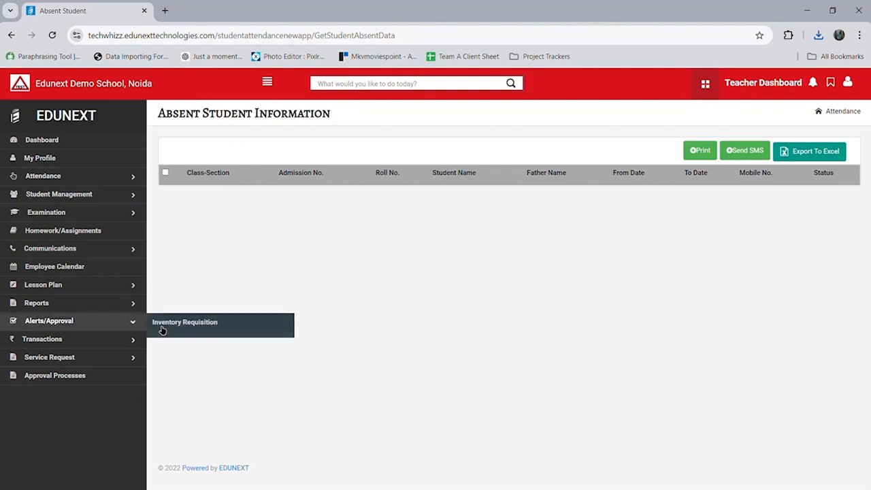
left_click(230, 332)
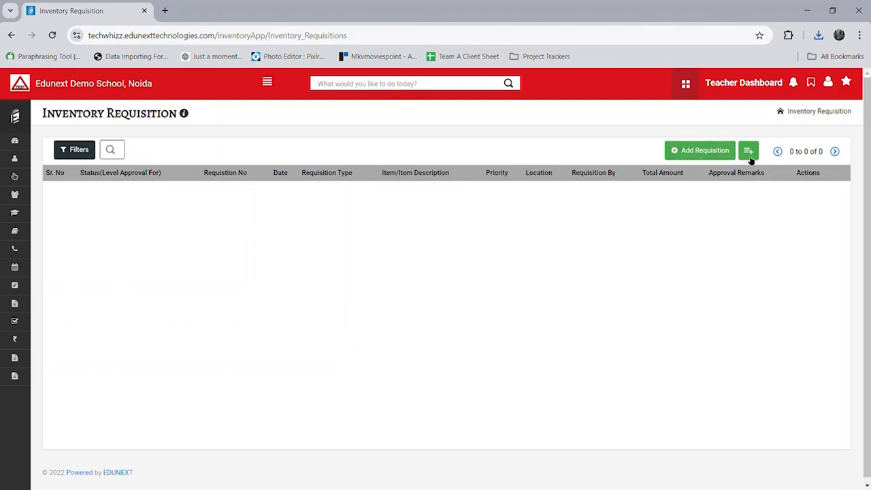
left_click(731, 156)
left_click(261, 271)
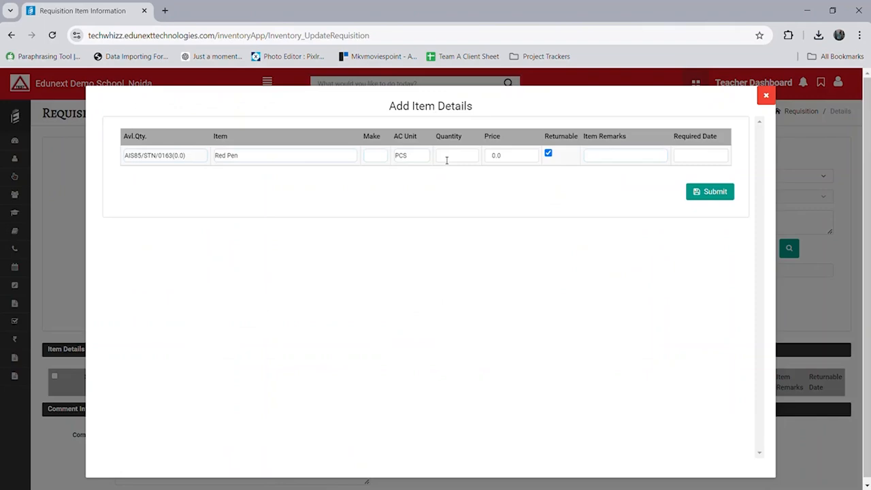
left_click(447, 157)
left_click(701, 191)
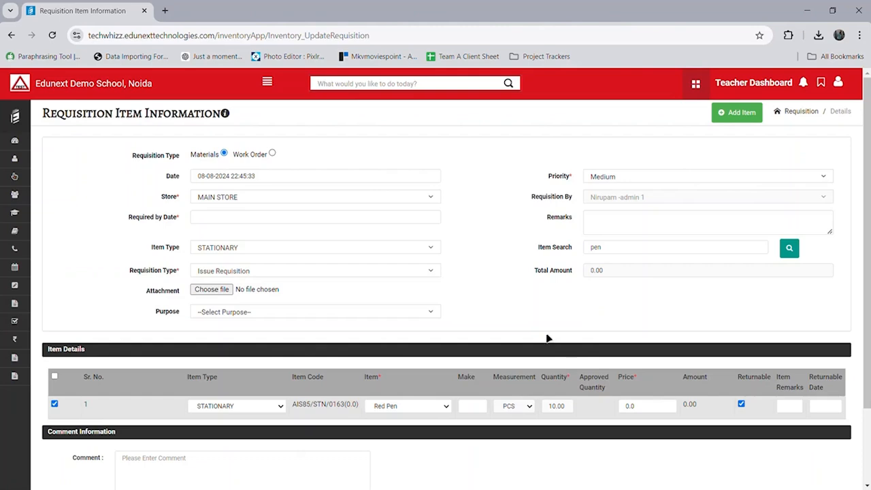
Step: Send the Red Pen requisition for approval
scroll(551, 344, "down", 2)
left_click(791, 443)
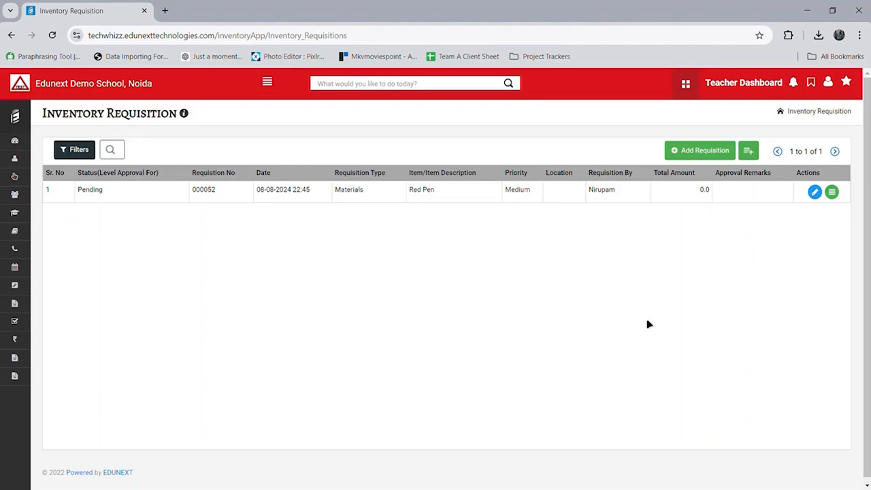
left_click(21, 121)
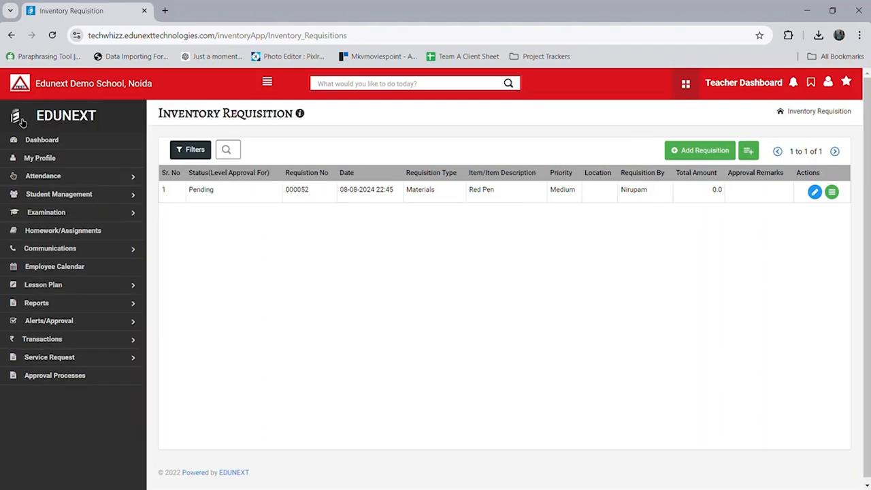
Step: Open Transactions > Issue Book Histories, which lists no issued books
left_click(140, 348)
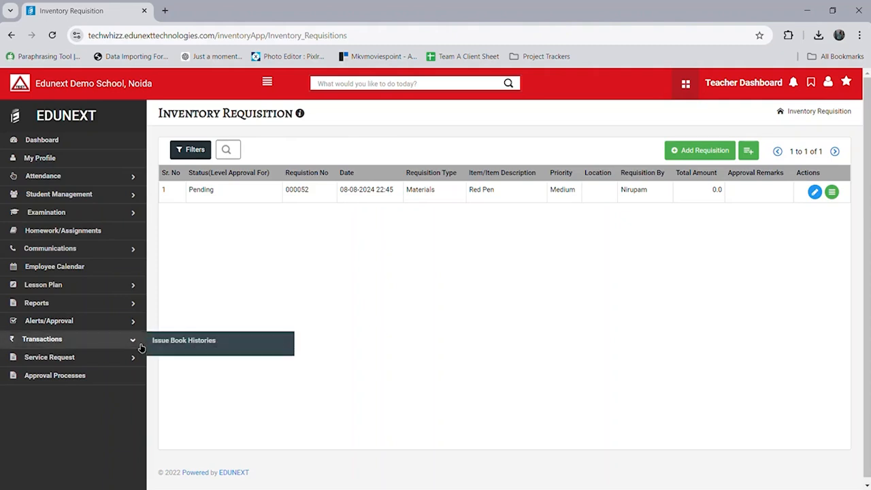
left_click(225, 344)
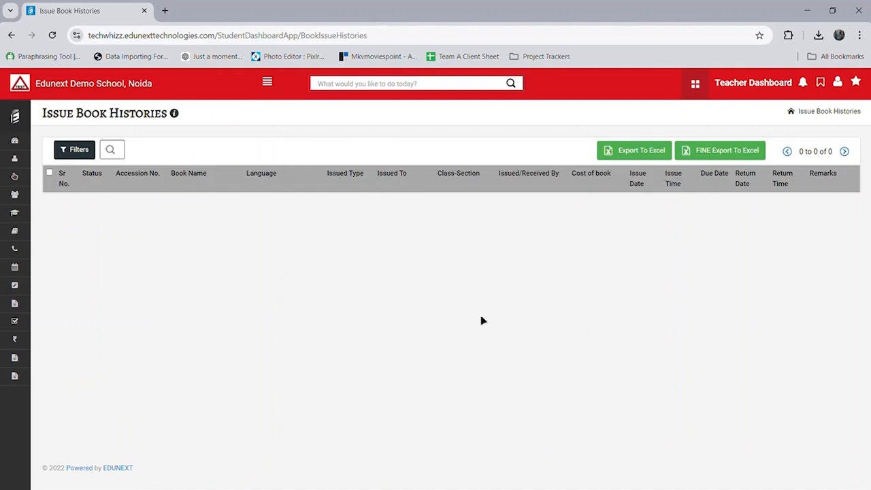
left_click(20, 120)
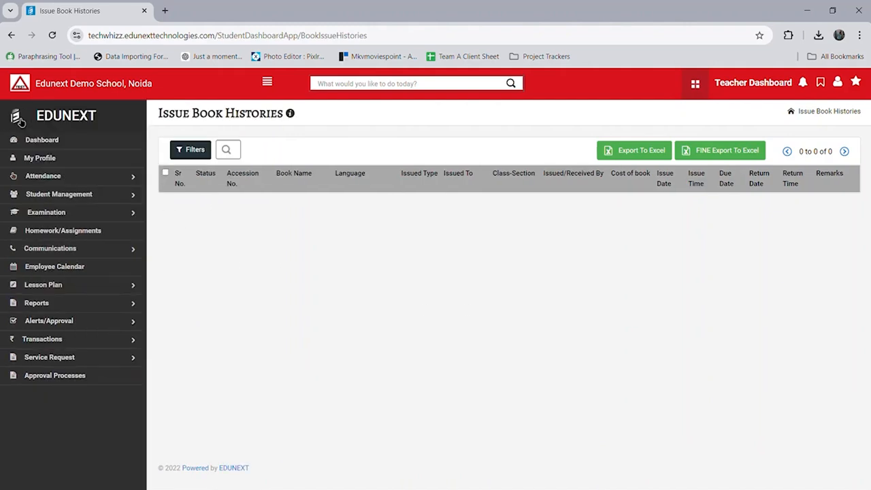